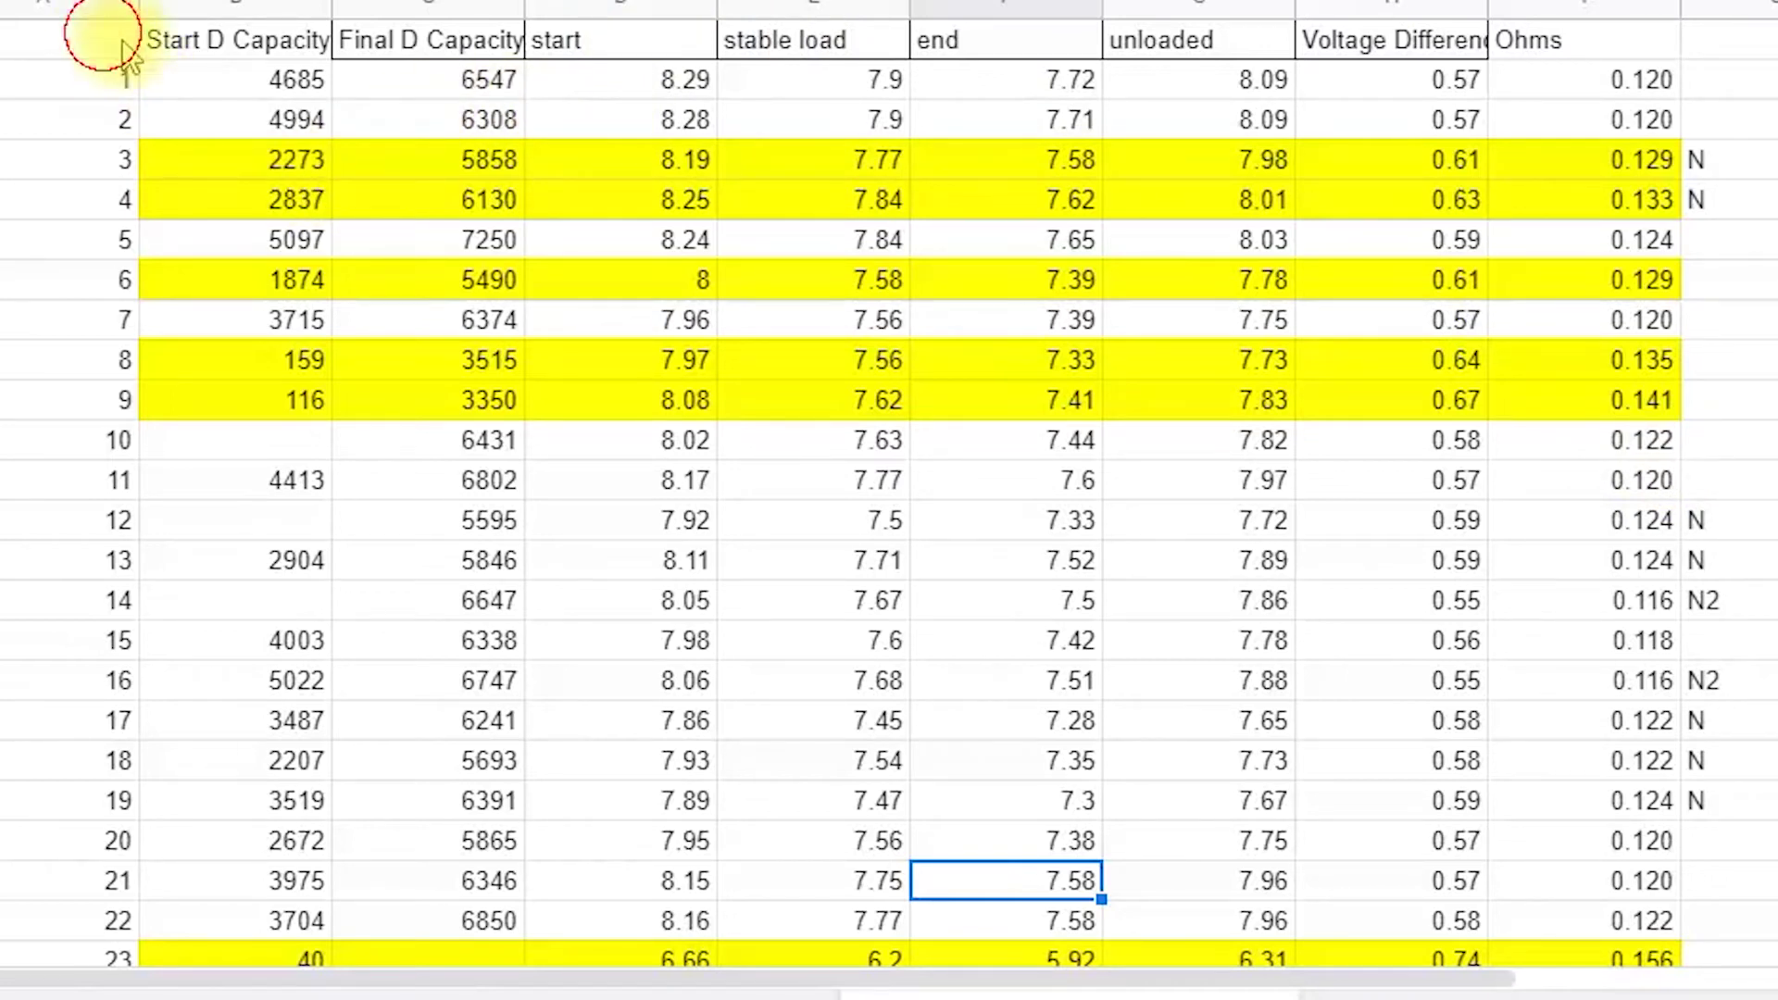
Look over the whole battery table, including the start and final capacity columns and the start and end voltage columns
drag(103, 32, 1764, 950)
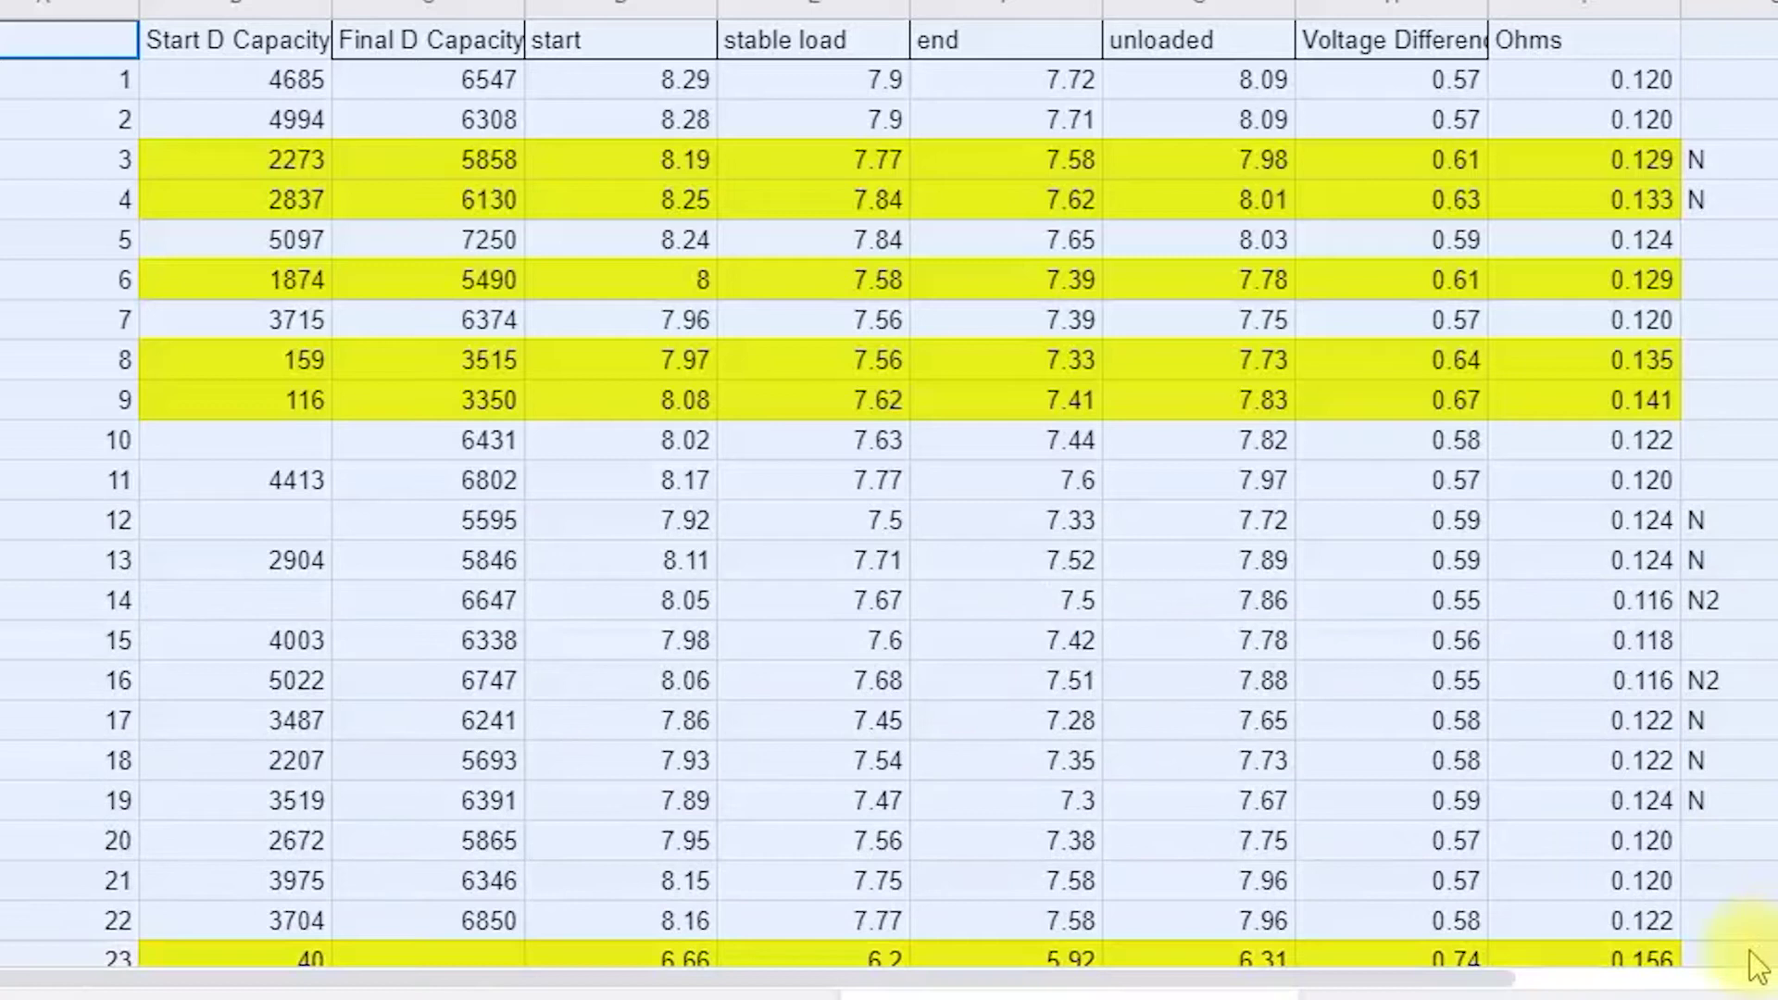
drag(232, 40, 509, 853)
scroll(487, 860, up, 2)
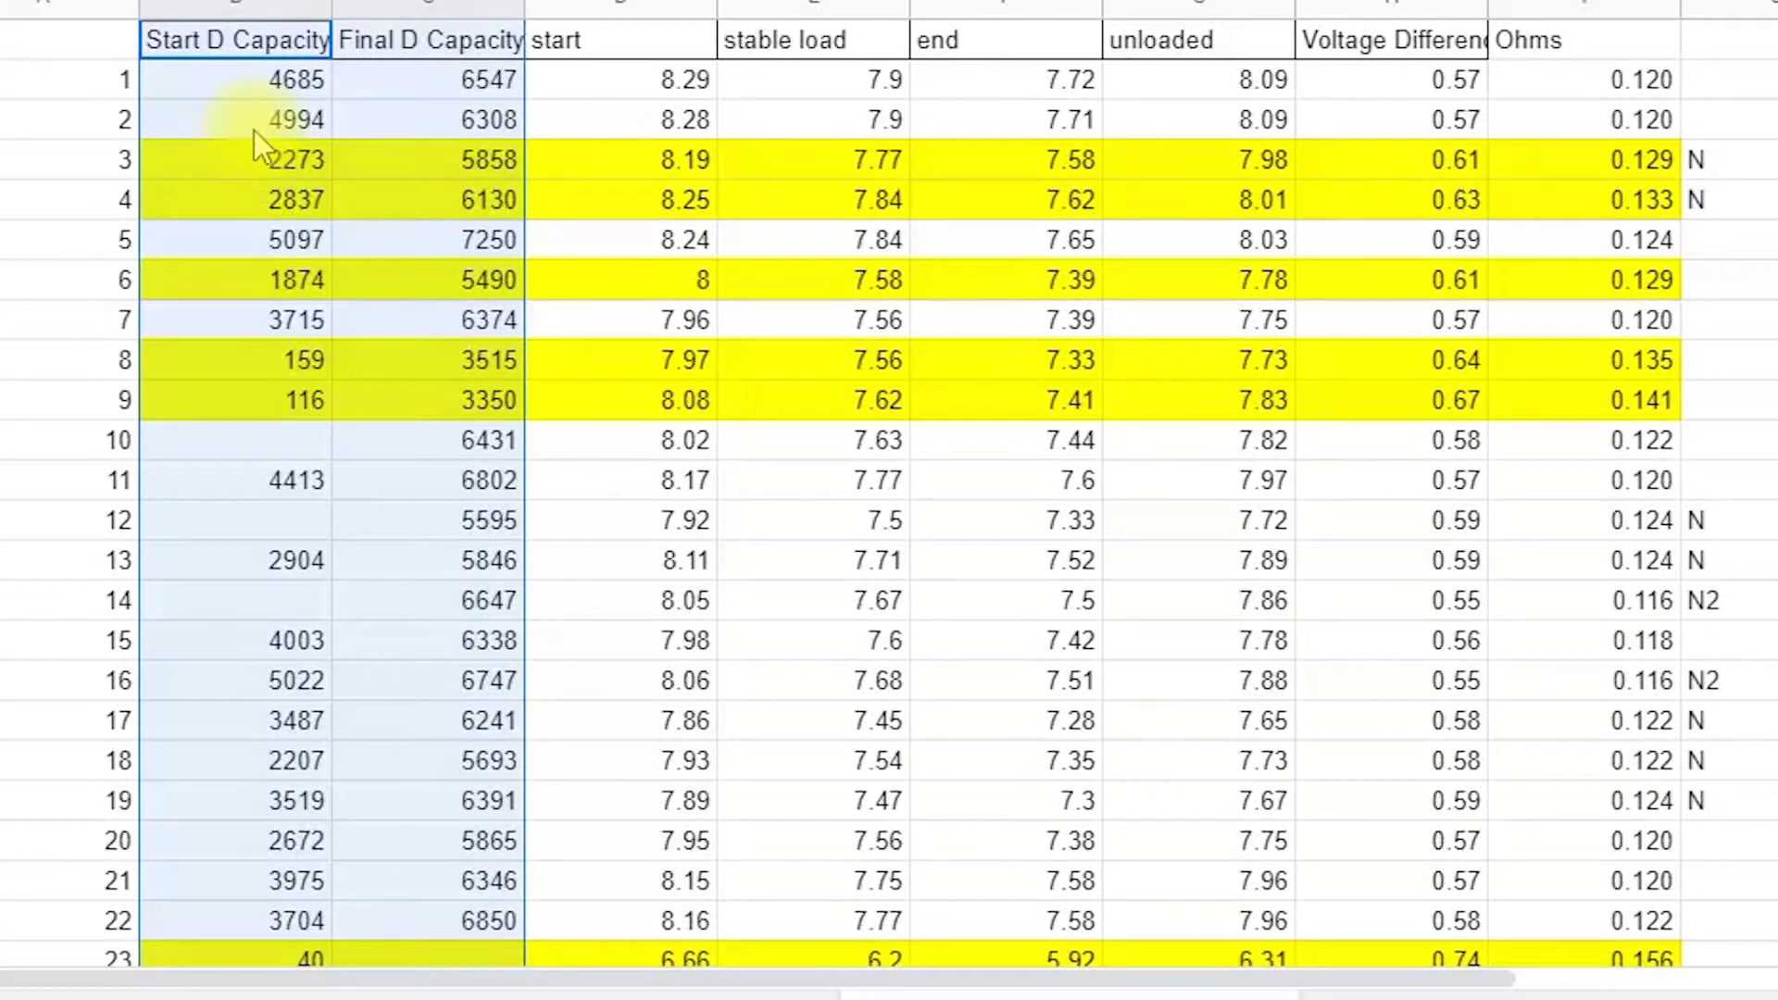
key(Right)
key(Right)
key(Right)
key(Right)
key(Right)
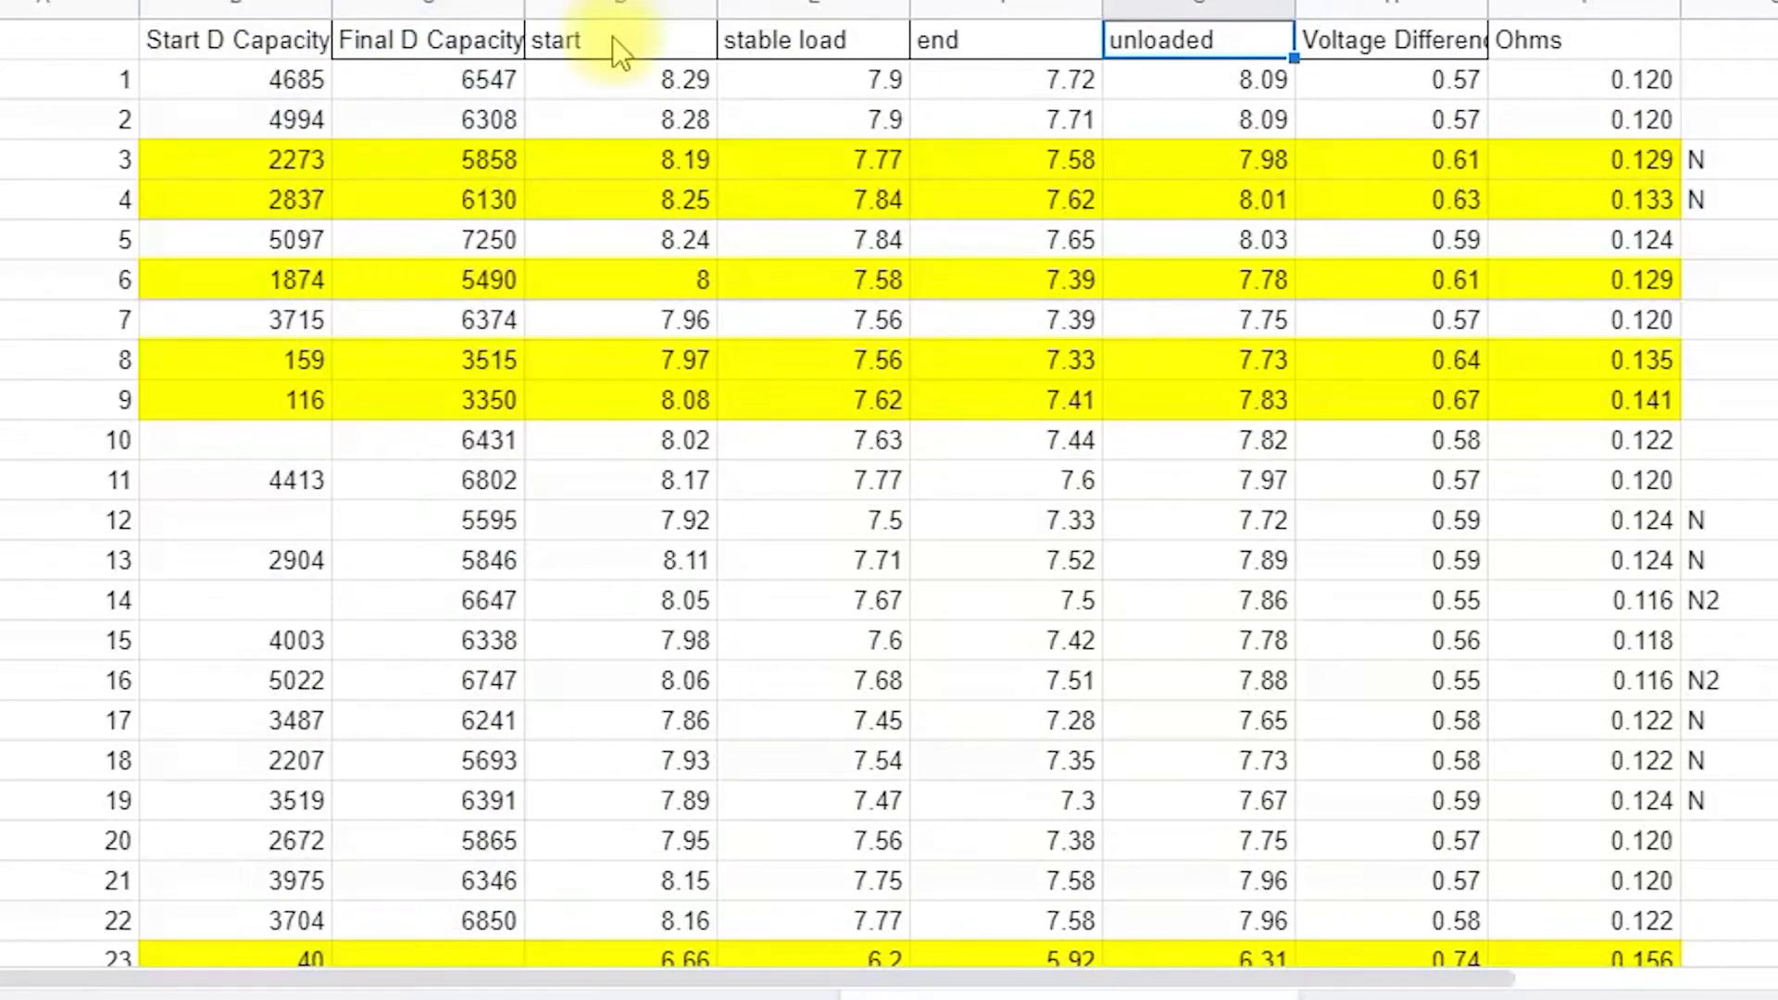
drag(618, 47, 649, 440)
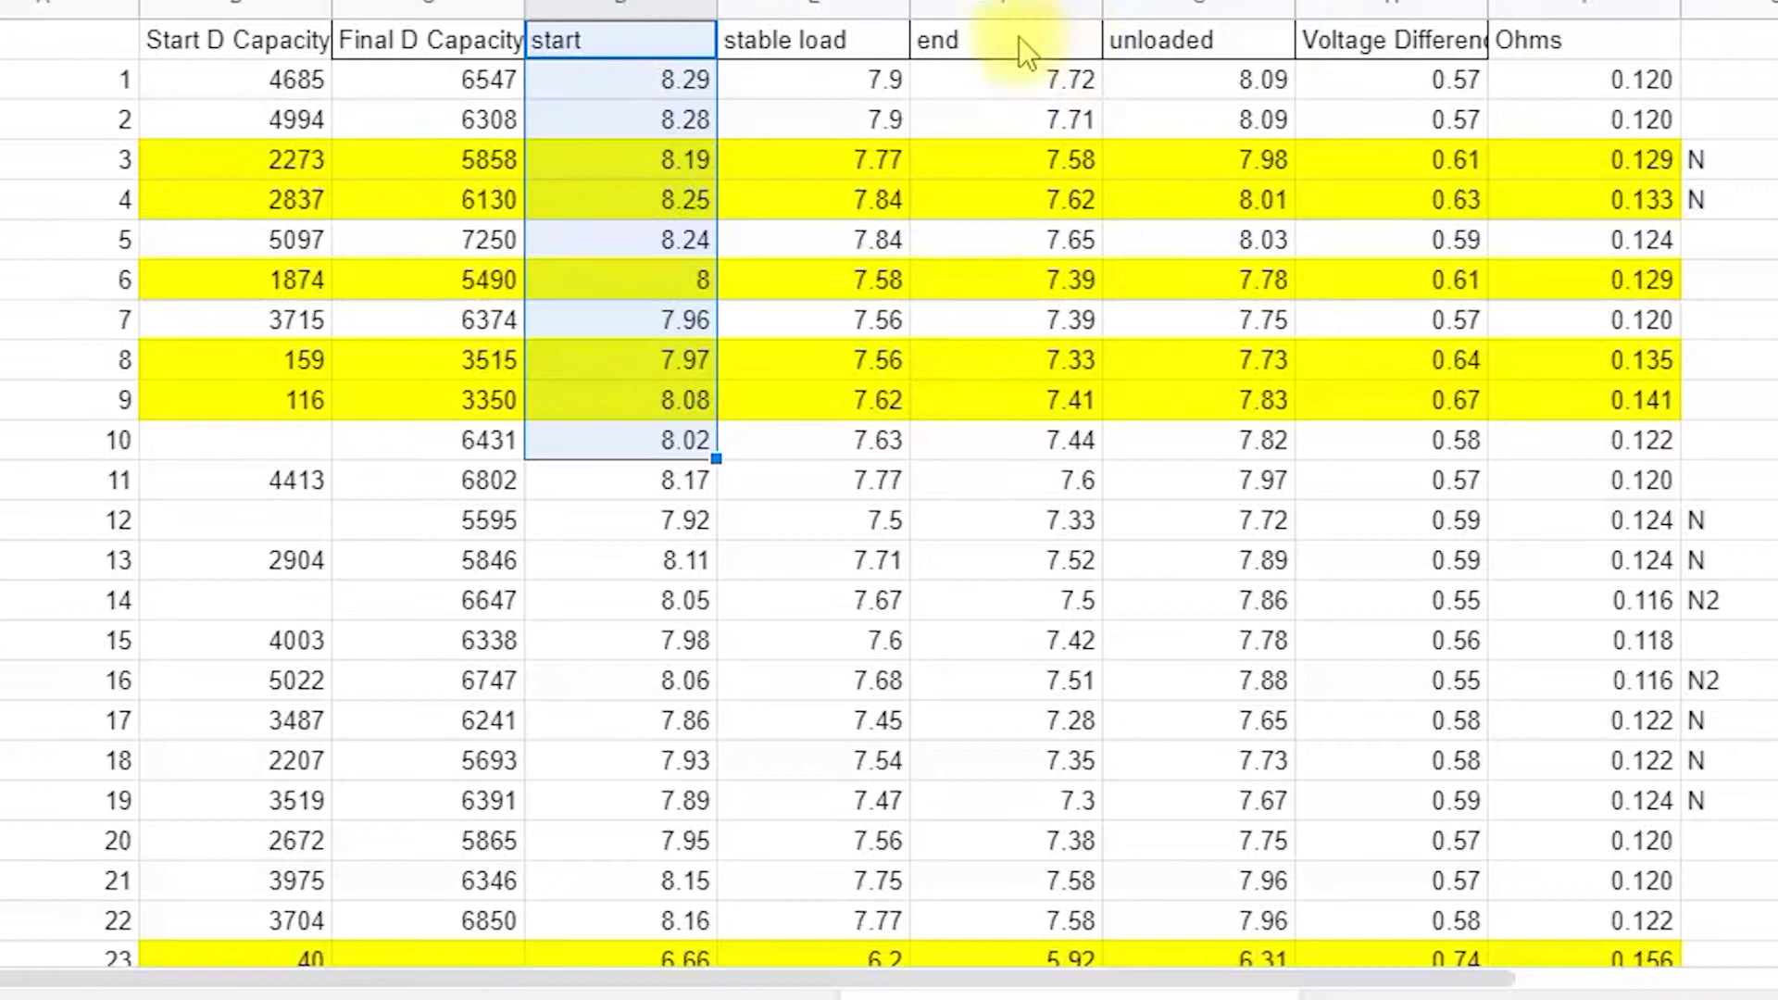
drag(1024, 44, 1026, 435)
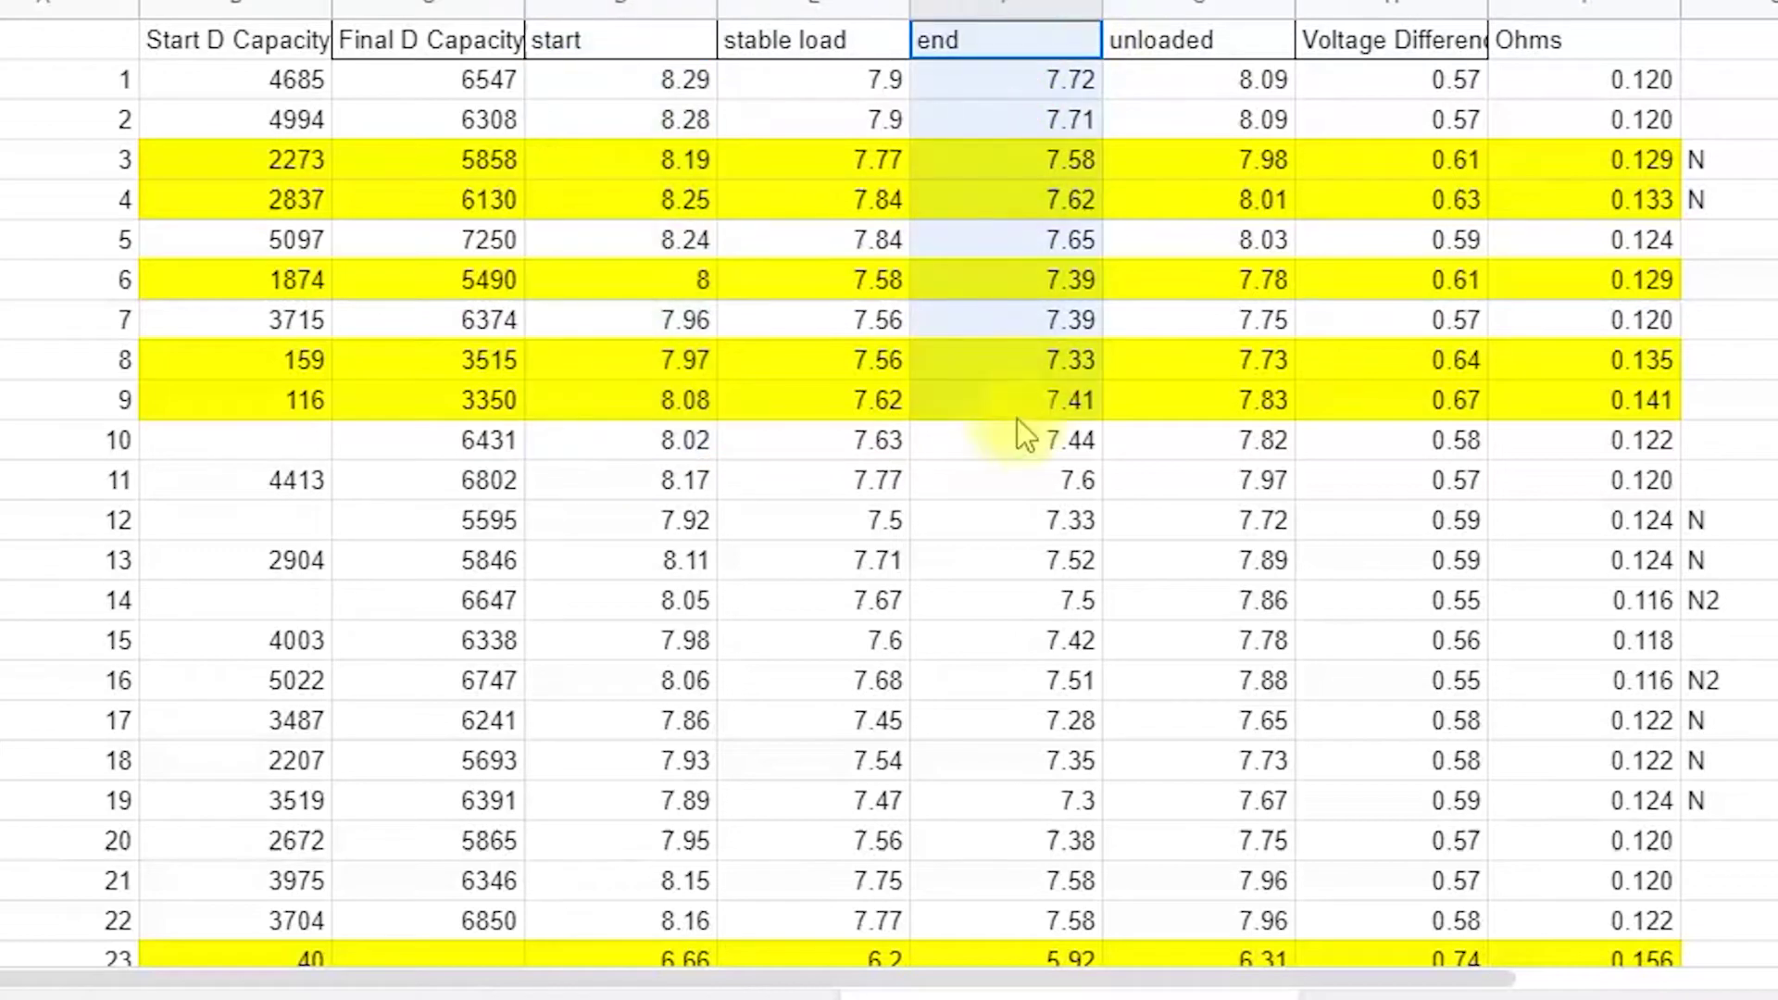
Examine how battery 1's start and end voltages lead to its voltage difference and ohms, and compare its ohms with battery 2
click(600, 81)
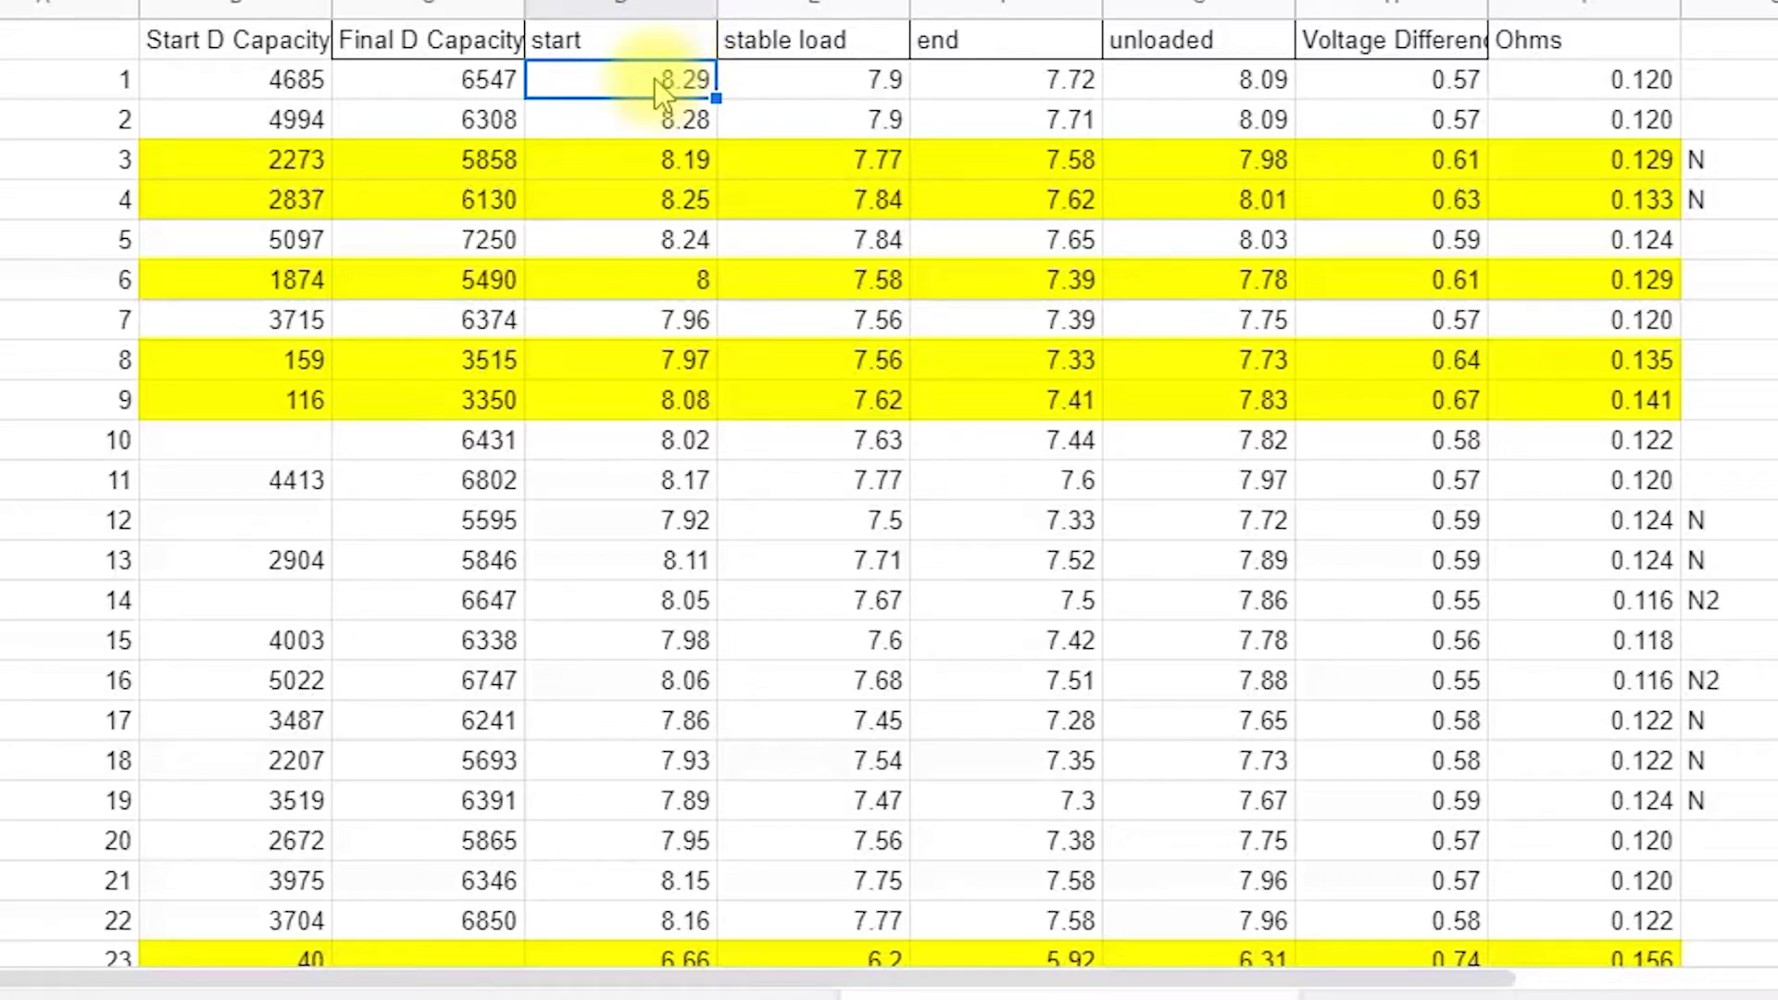
click(1056, 80)
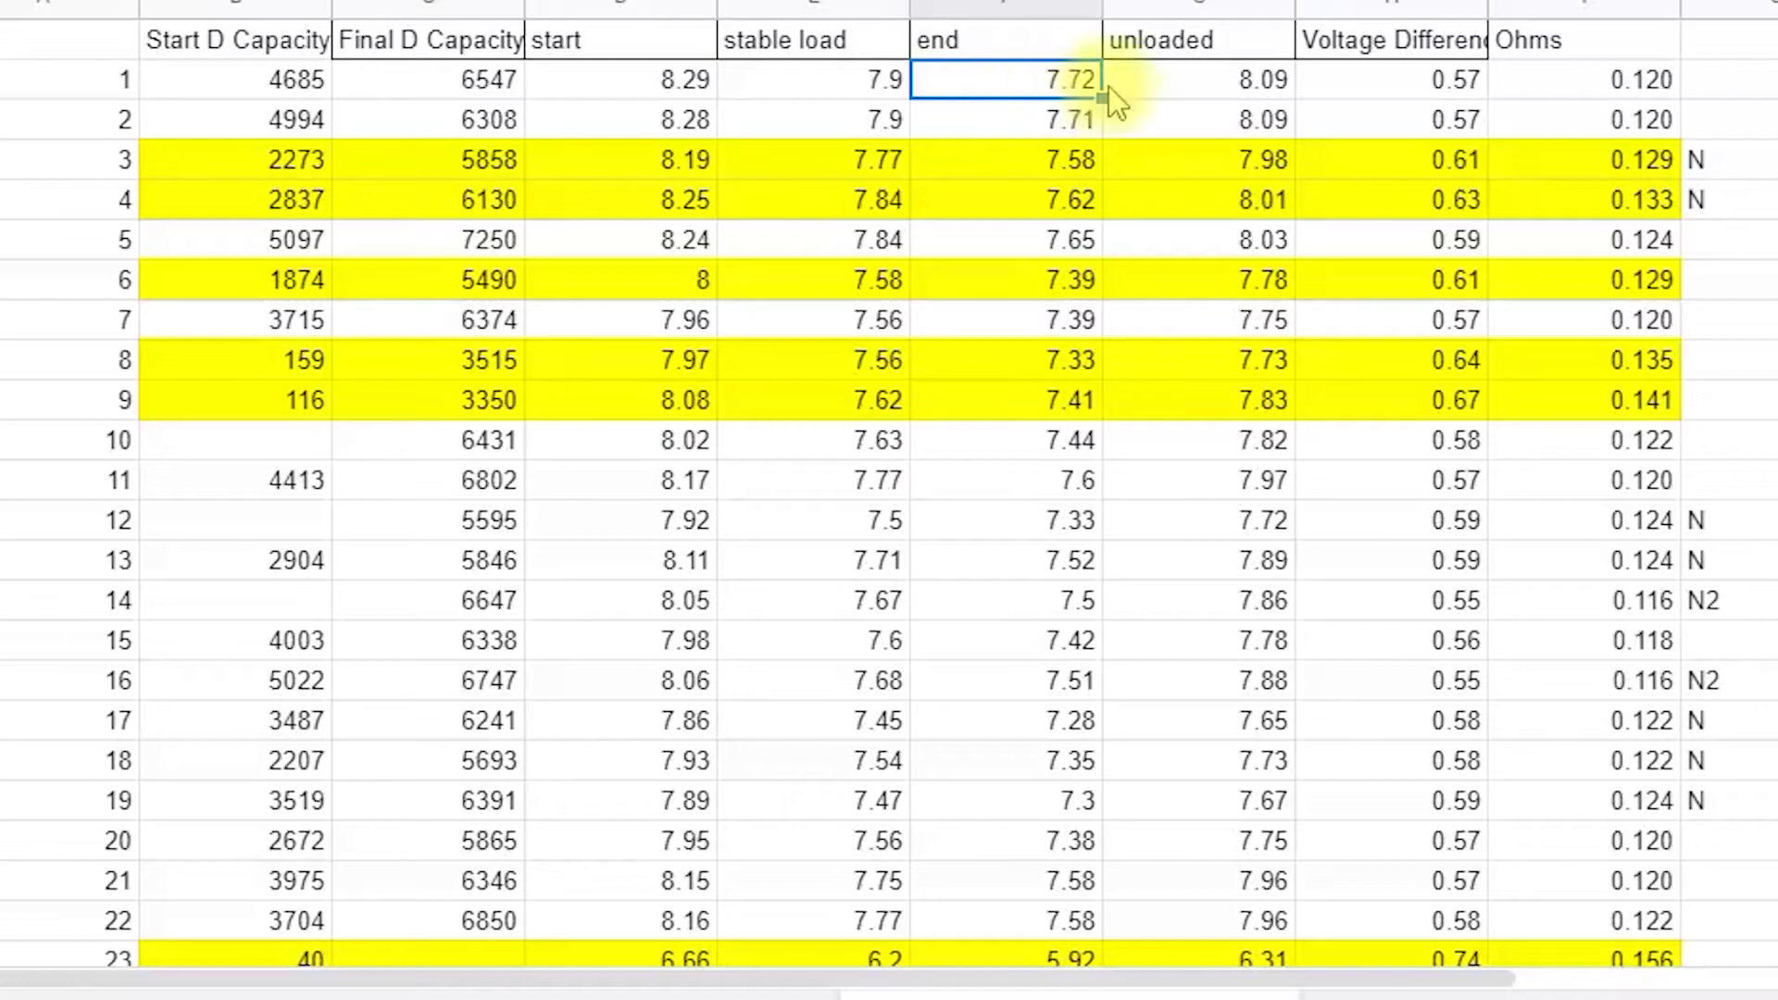
click(1466, 81)
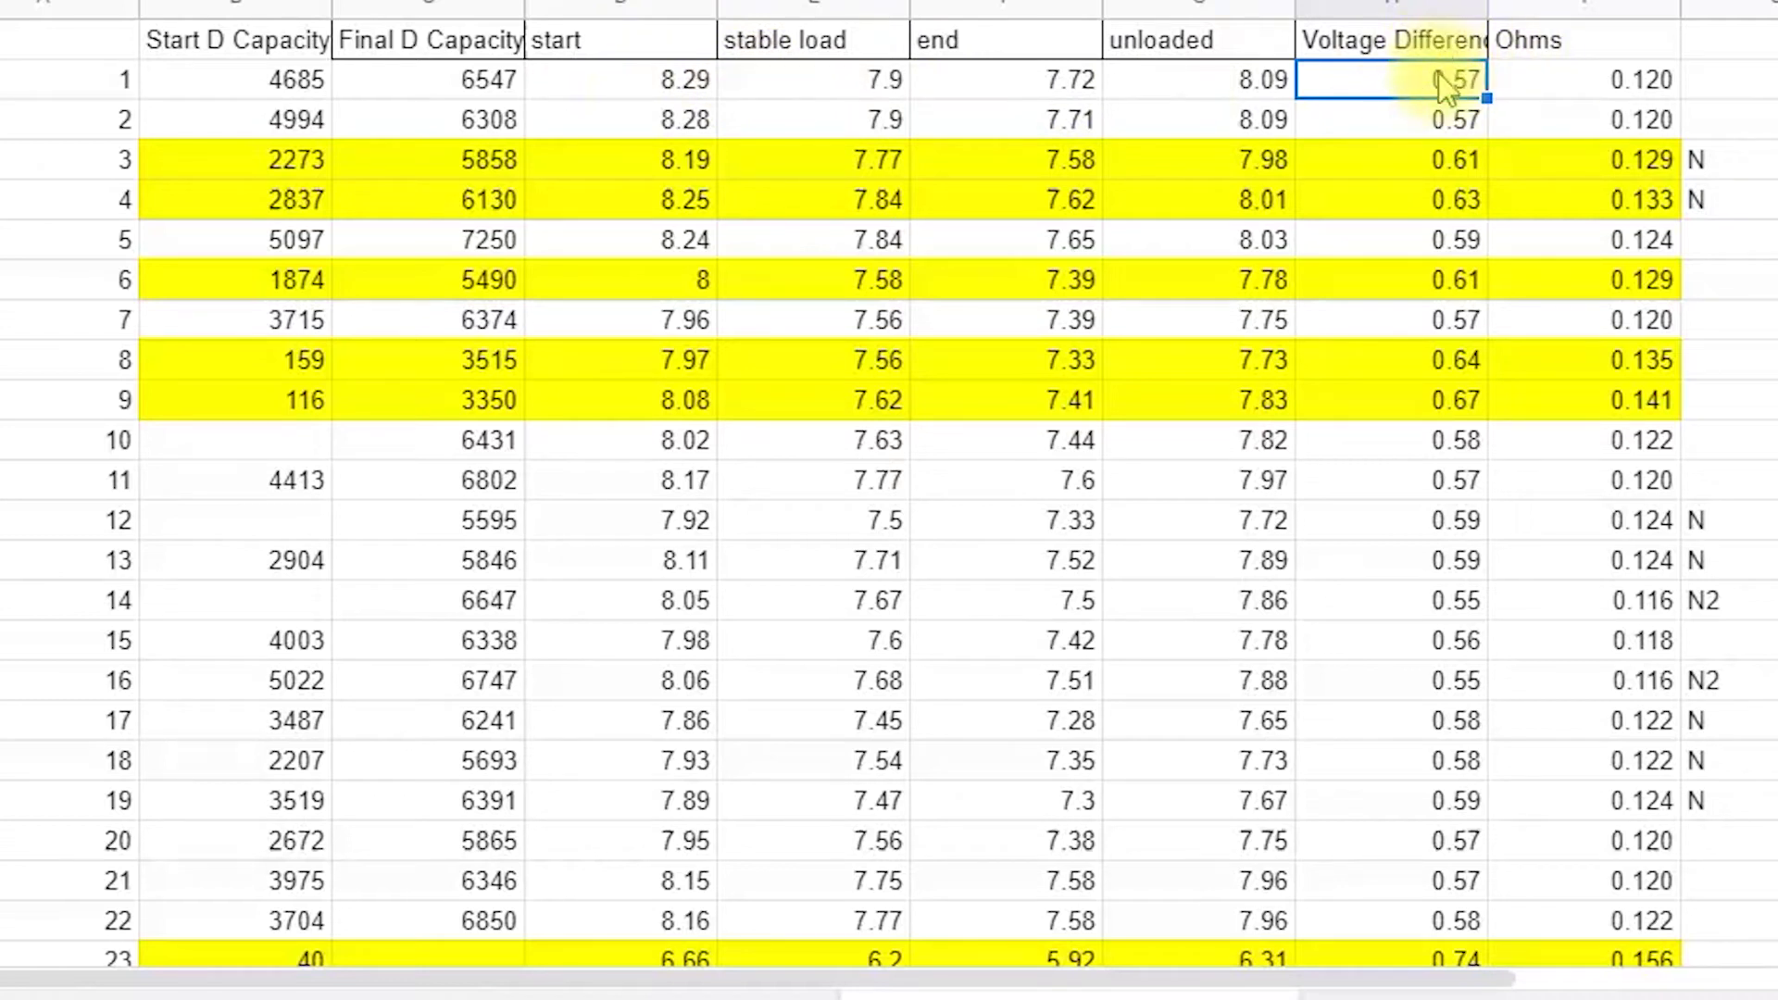
click(1658, 83)
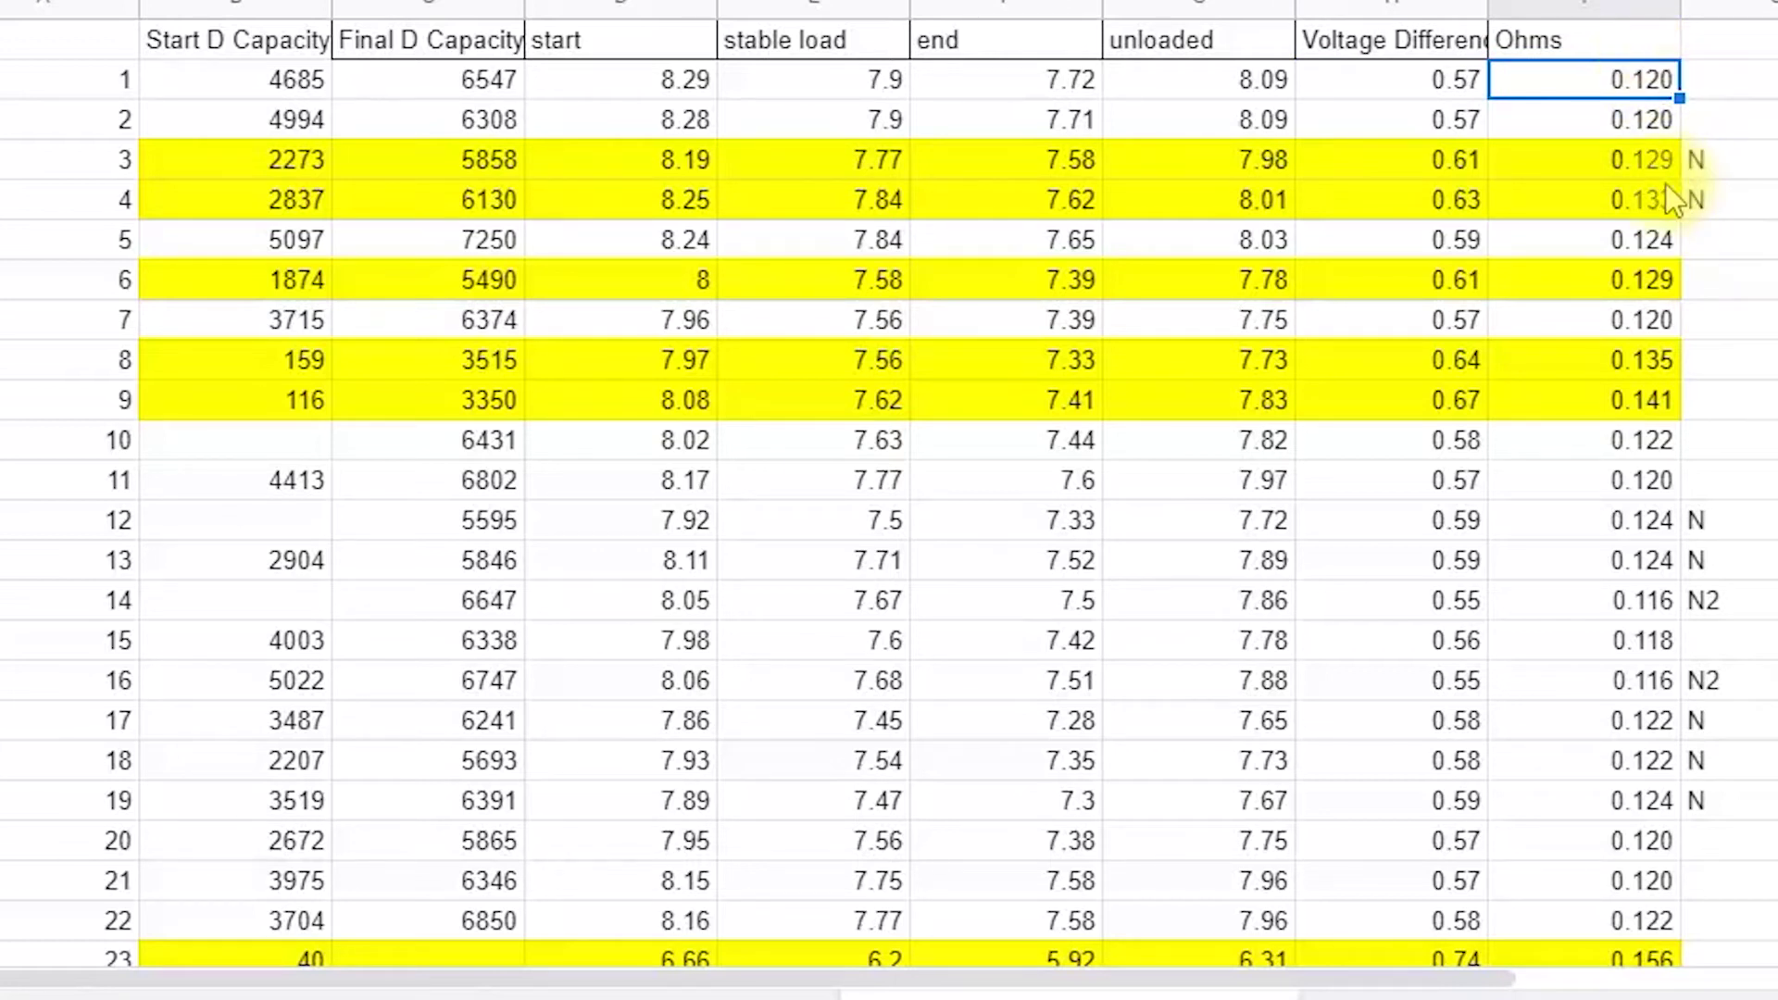
click(1610, 125)
click(1447, 85)
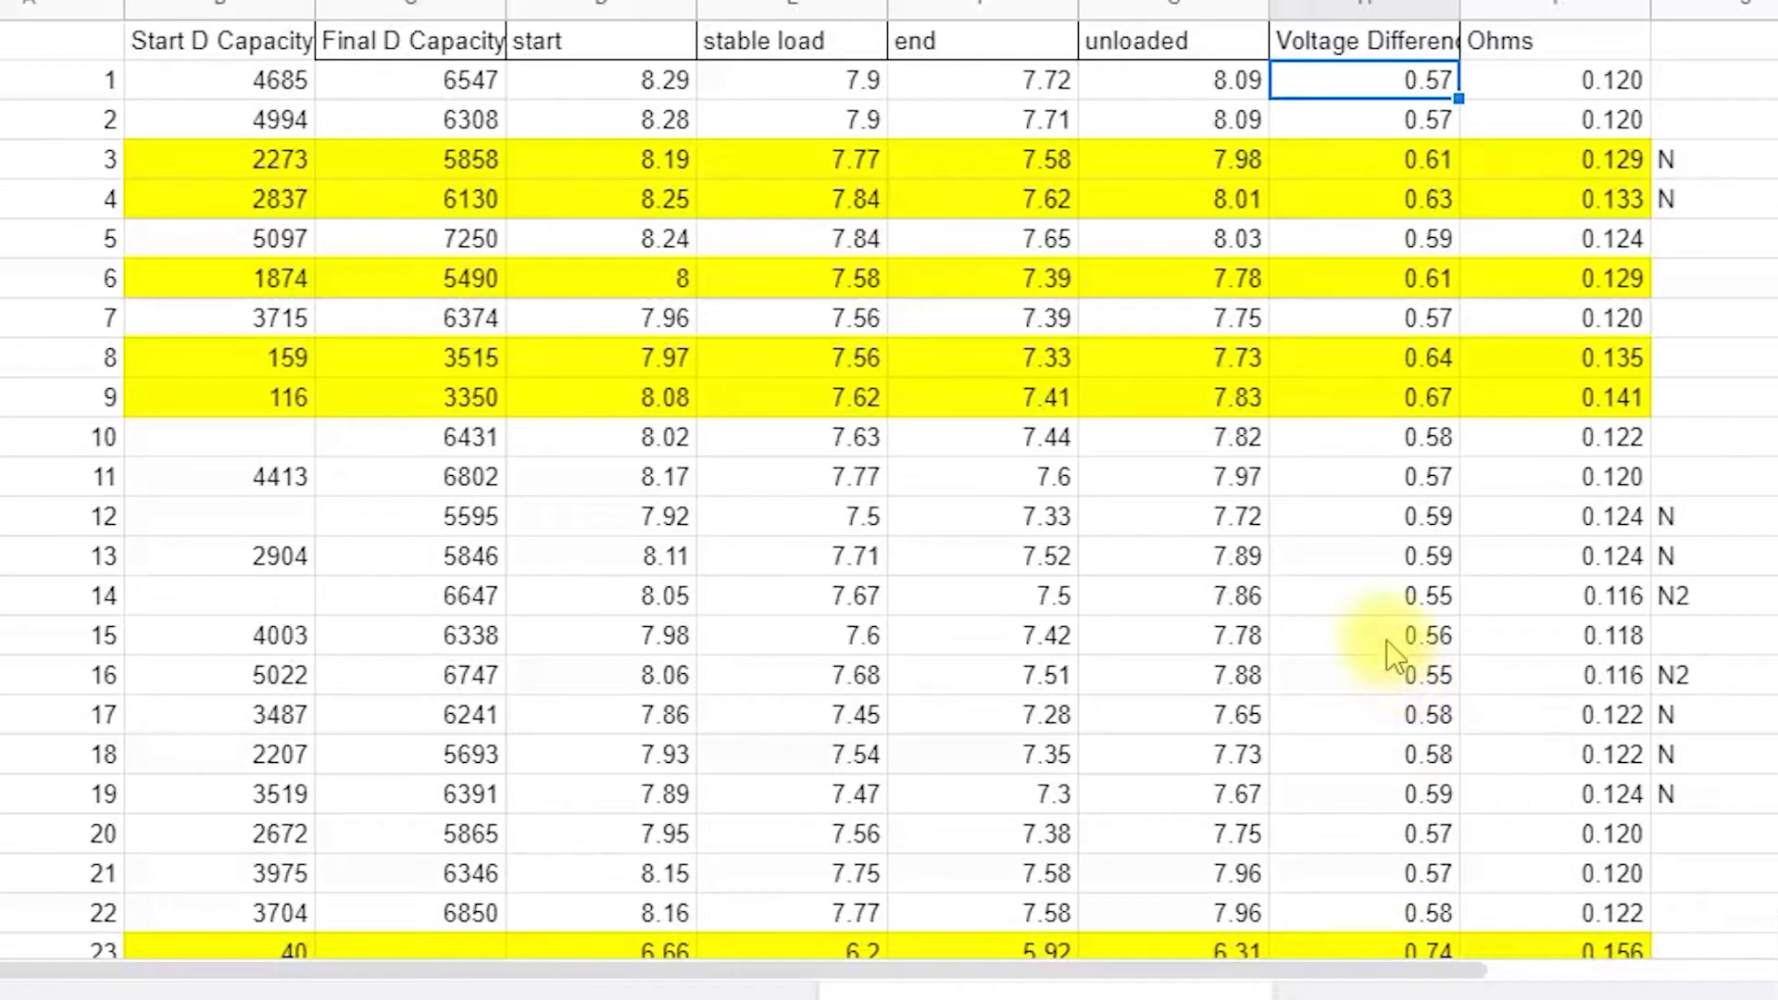
Examine the voltage differences of the unhighlighted batteries from row 2 down to row 22
click(1394, 119)
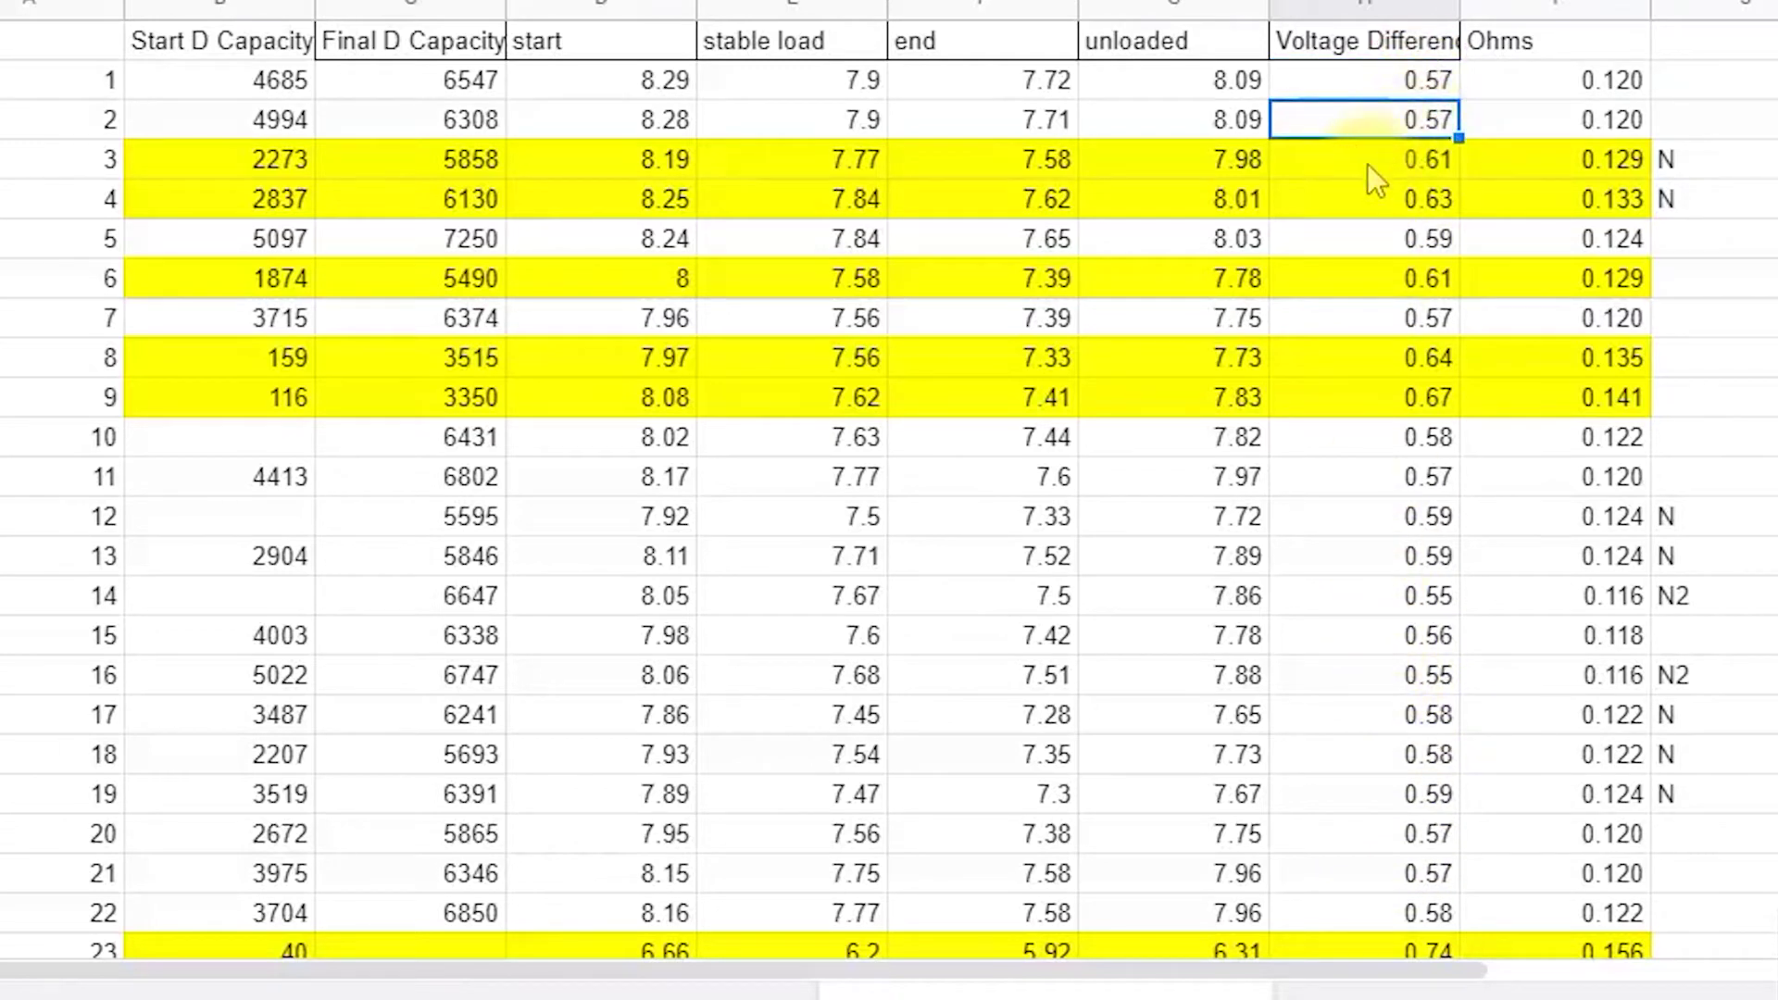
click(1399, 243)
click(1359, 326)
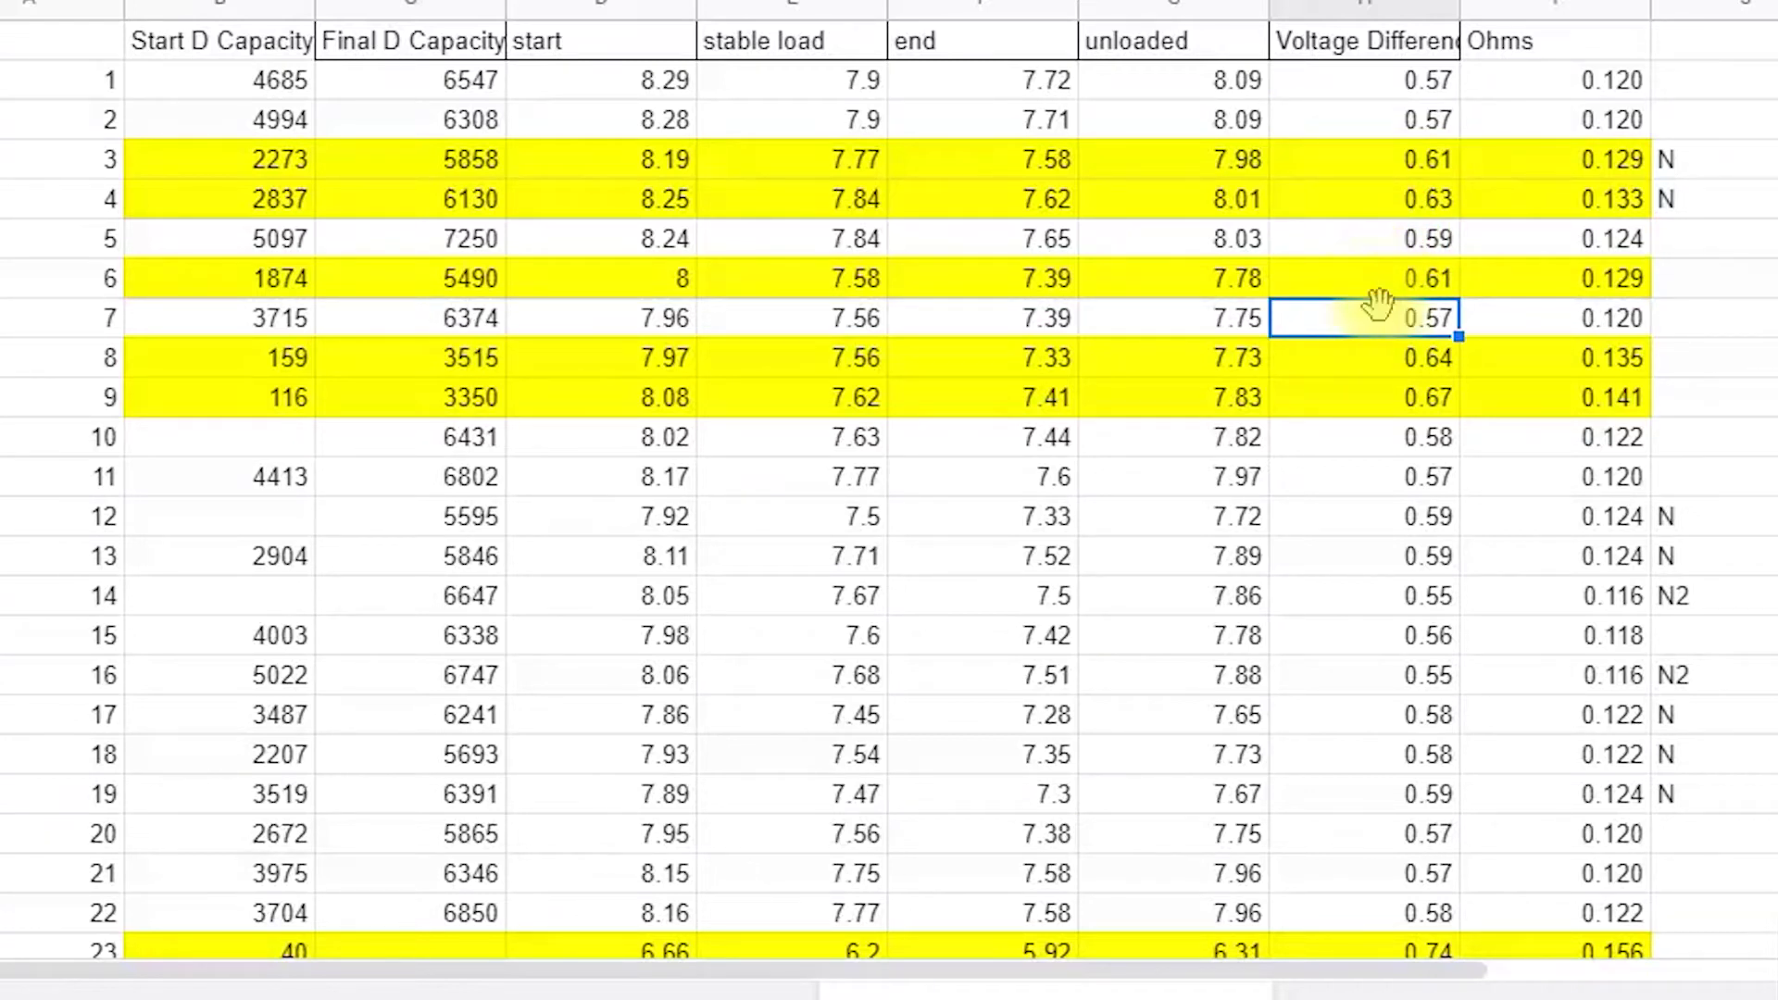
click(1385, 441)
click(1389, 484)
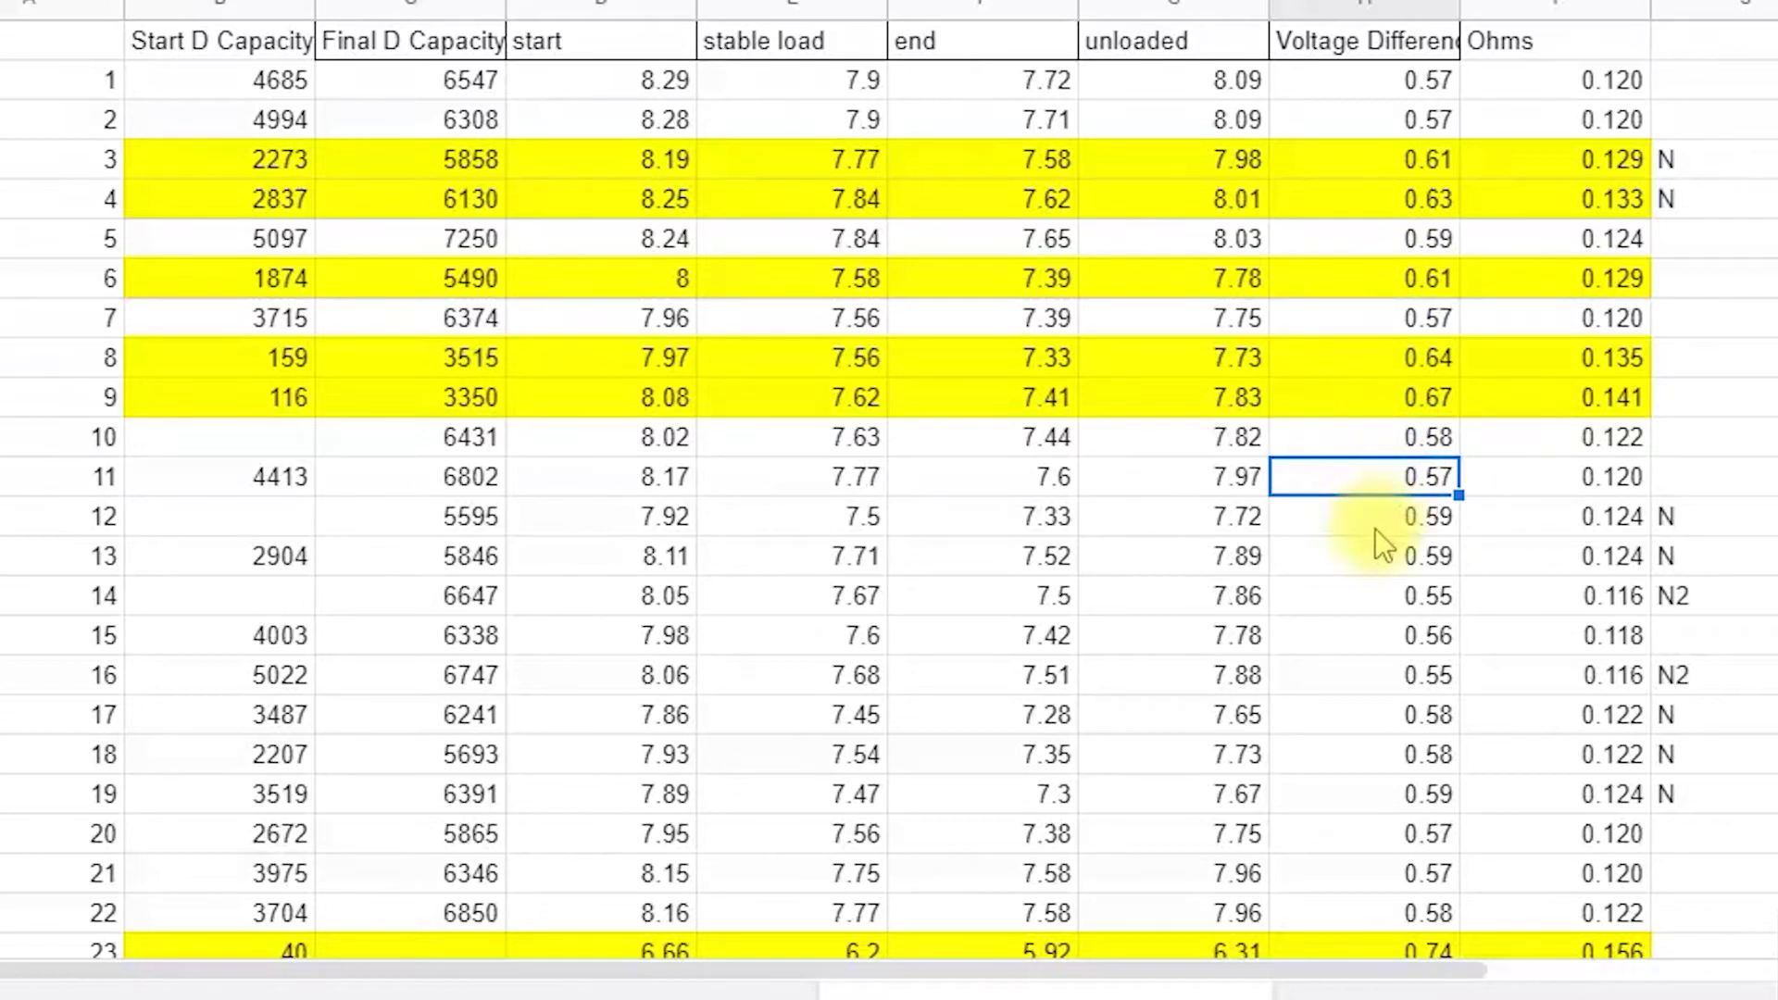
click(1360, 635)
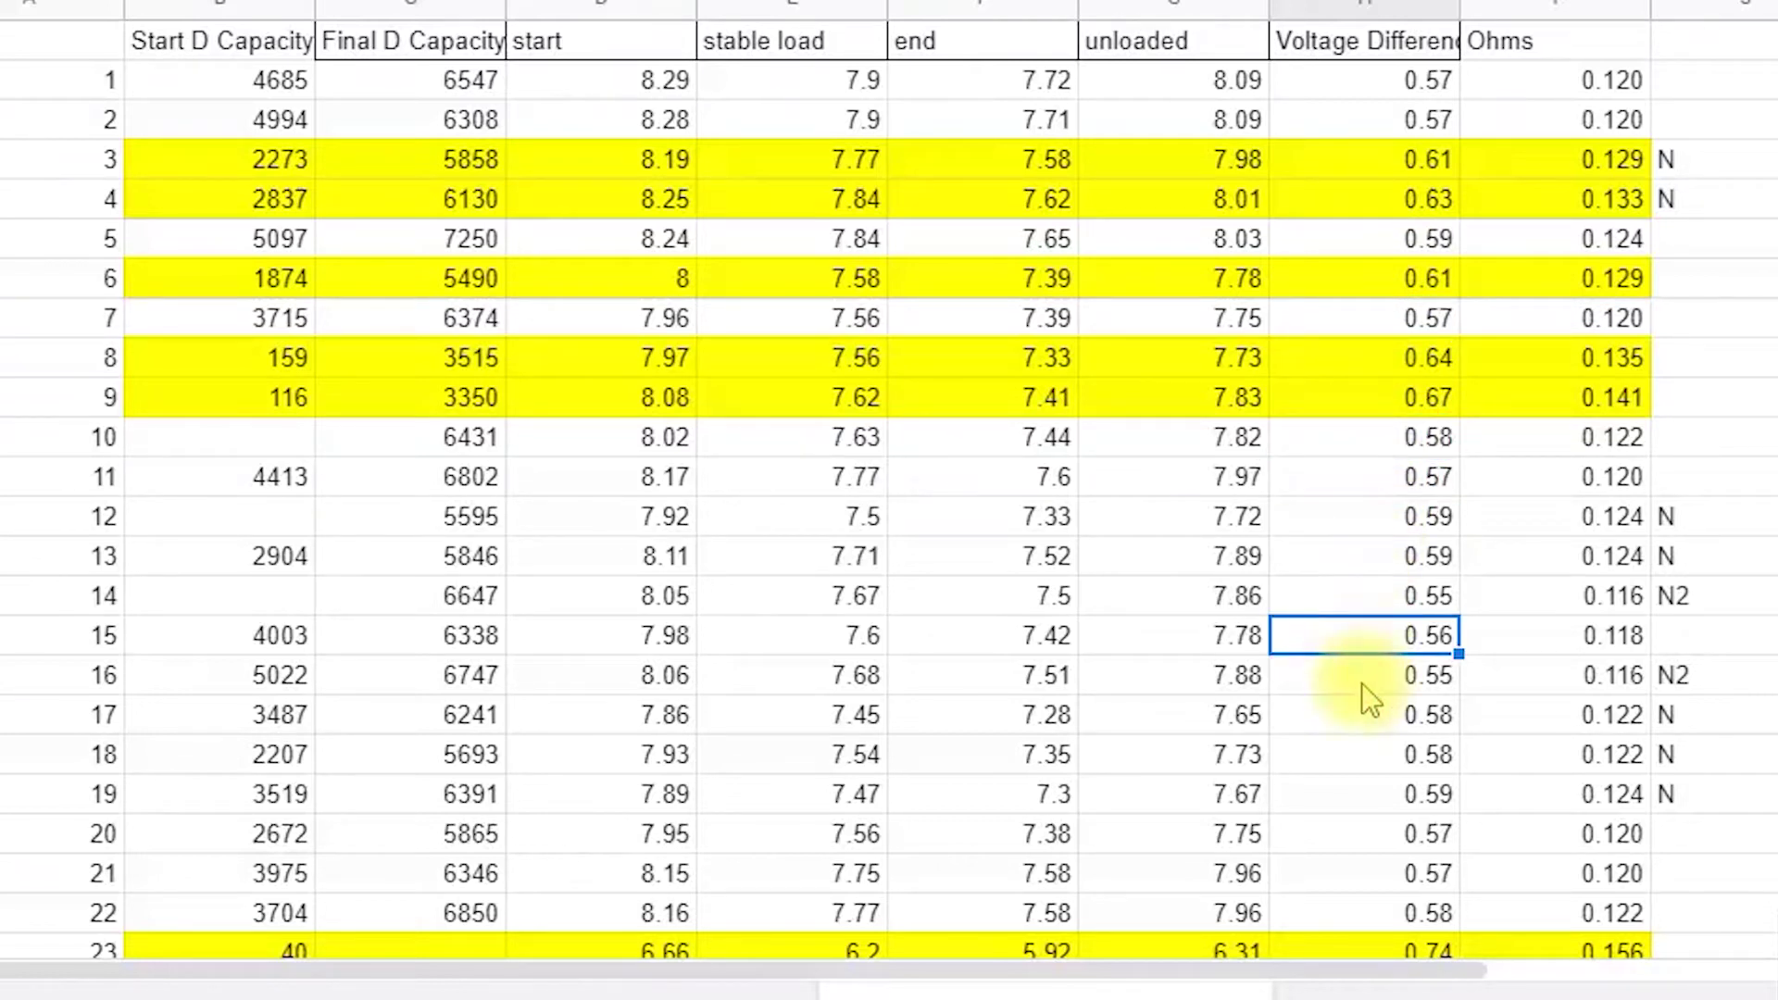
click(1360, 874)
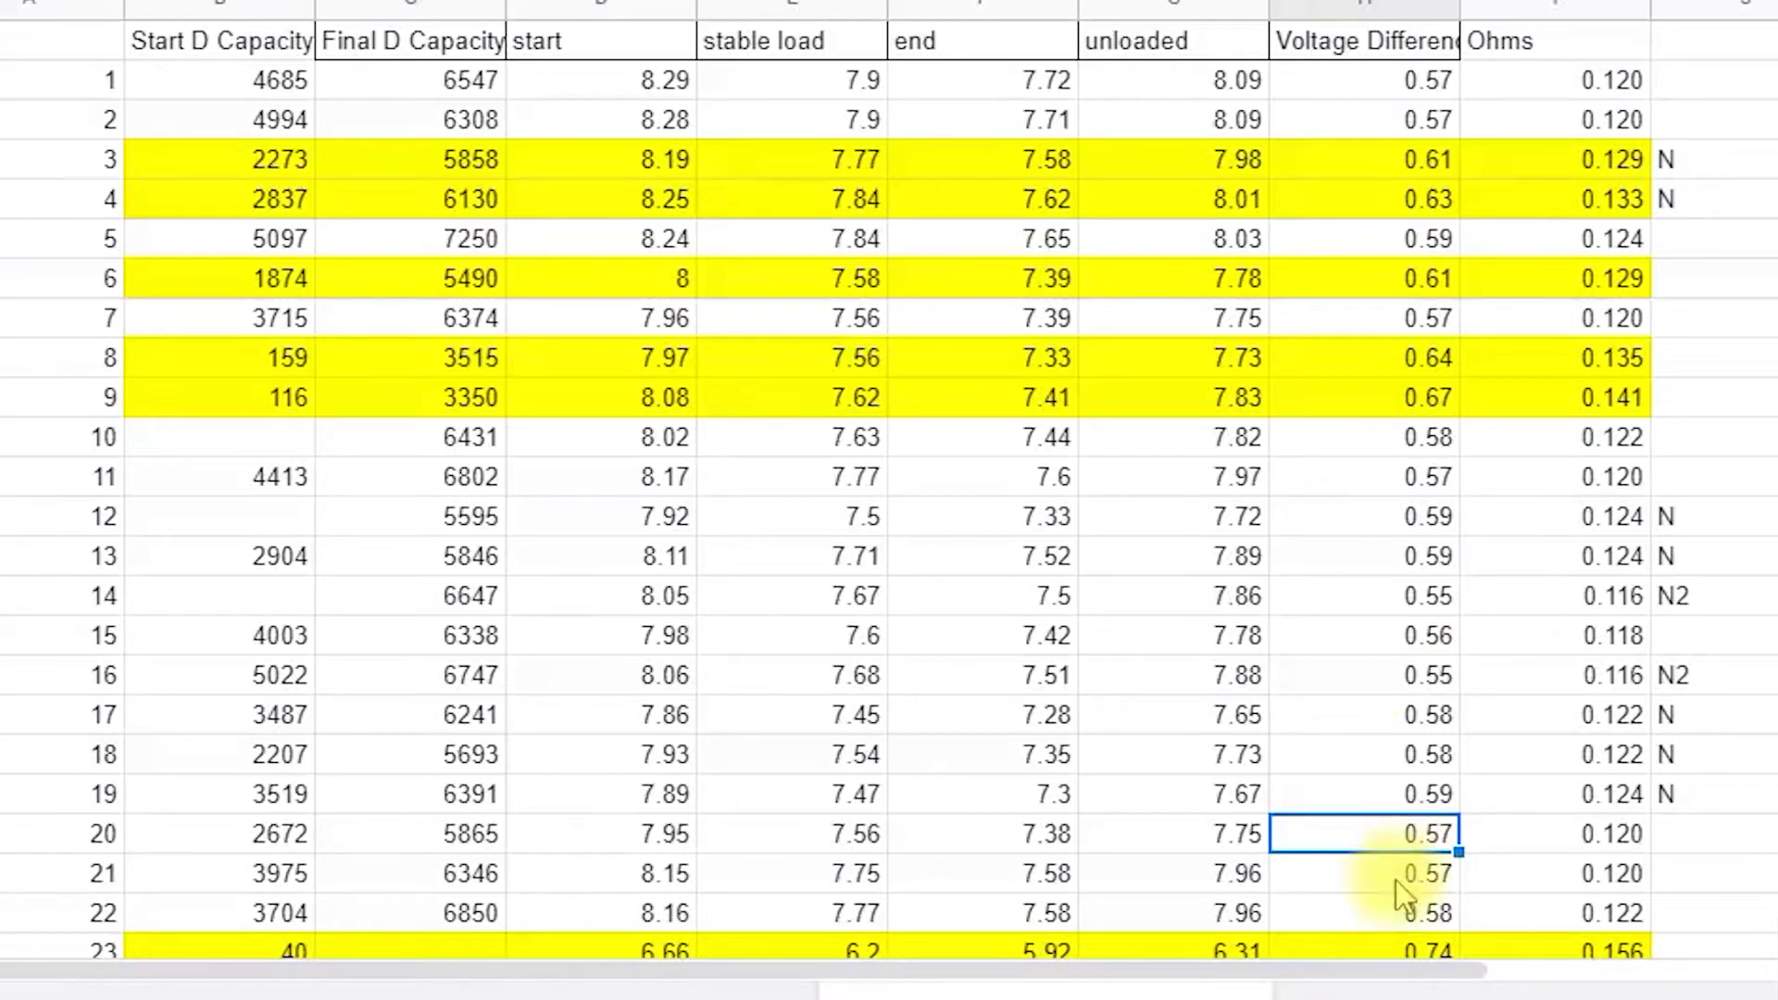
click(1389, 908)
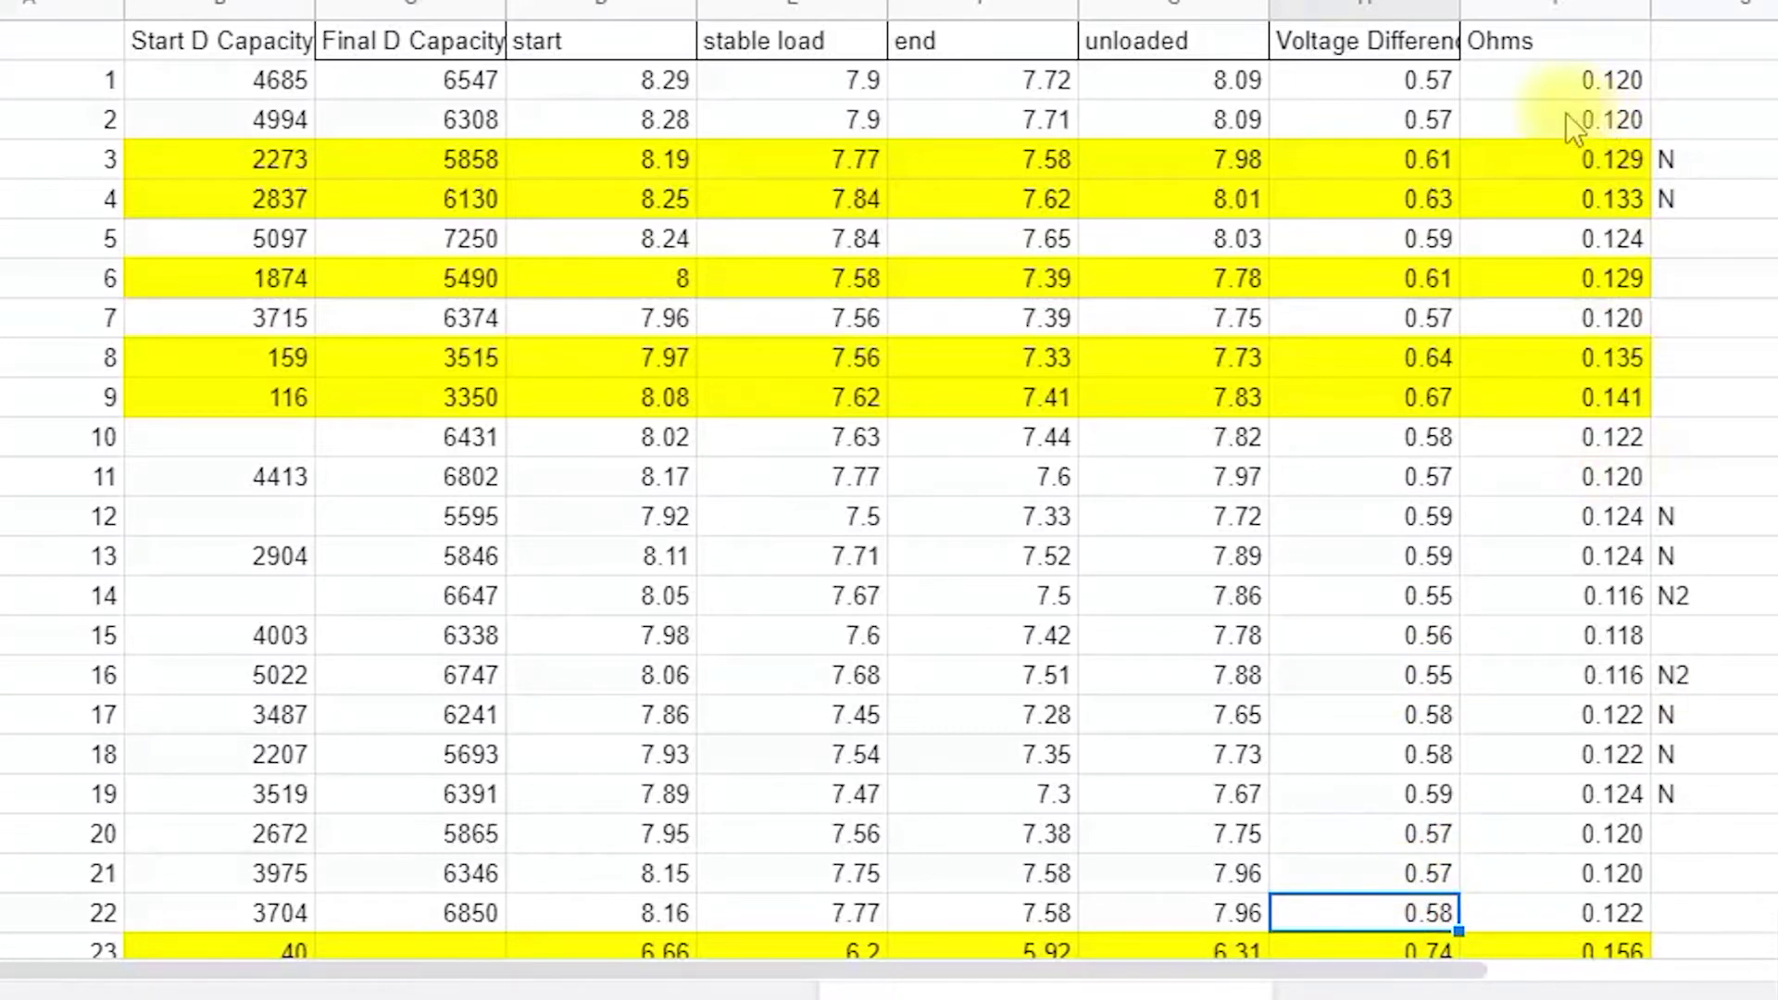
Examine the voltage differences of the yellow-highlighted batteries, including 3, 4, 9 and 23, with their ohms and N marks
click(1419, 155)
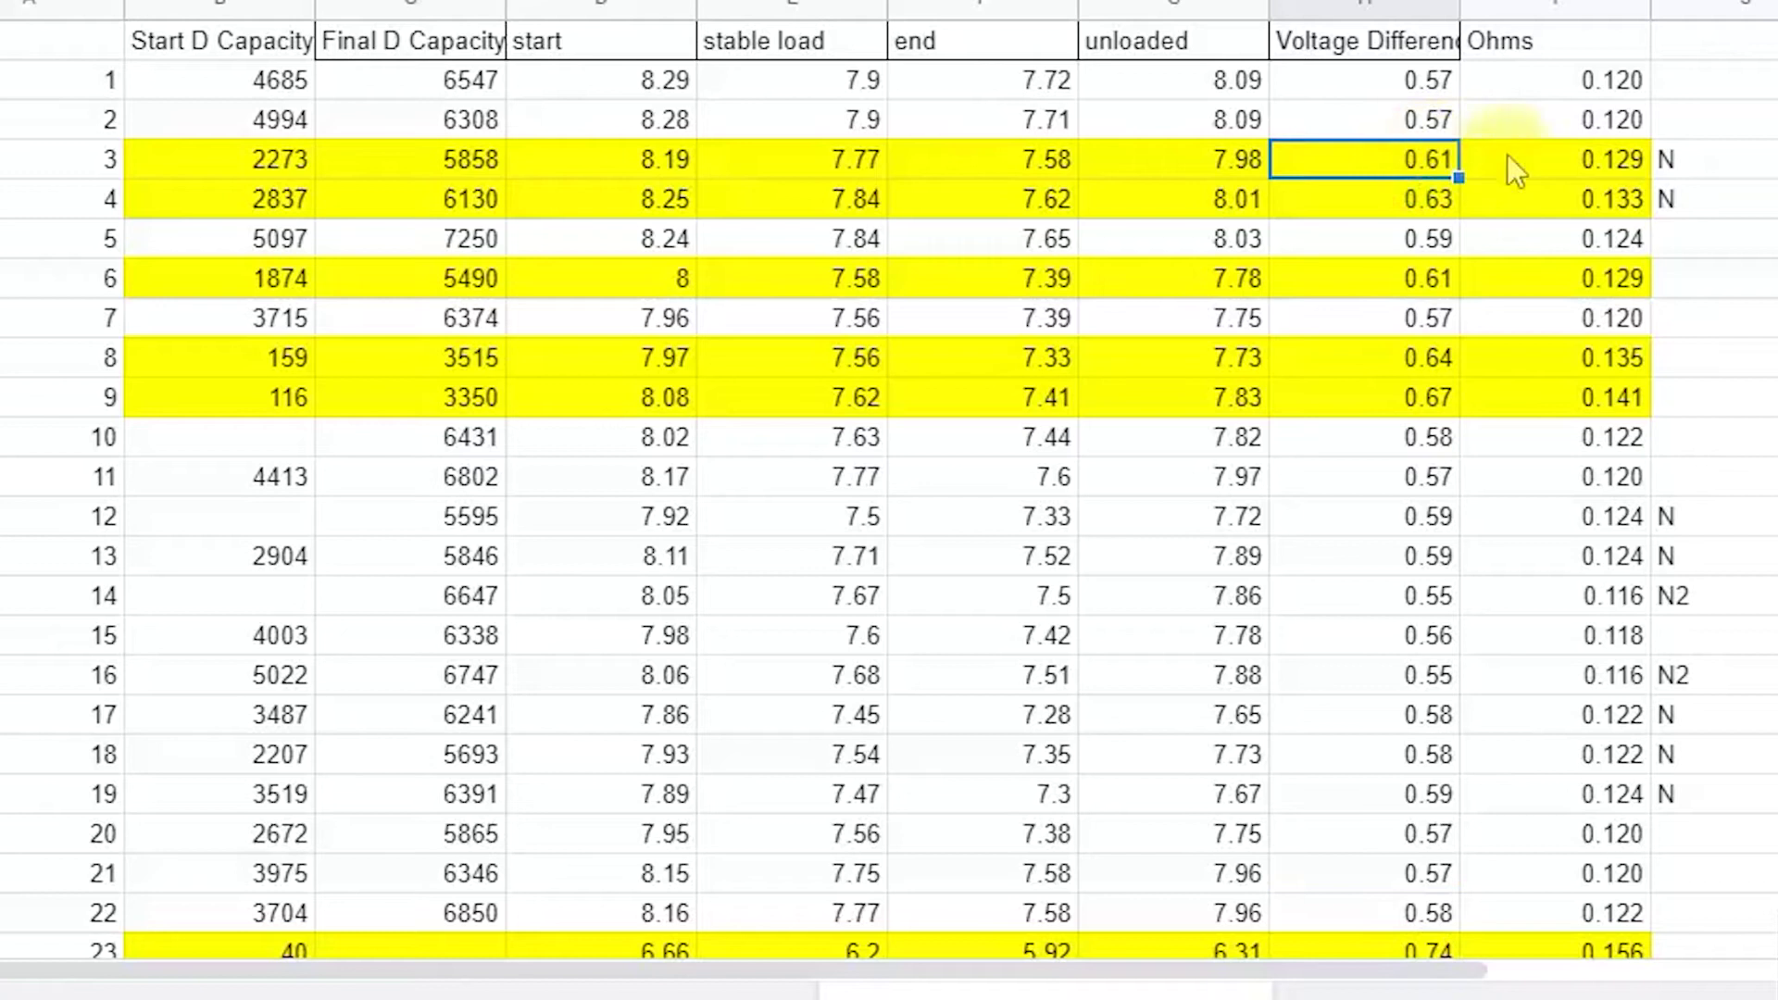
click(1680, 159)
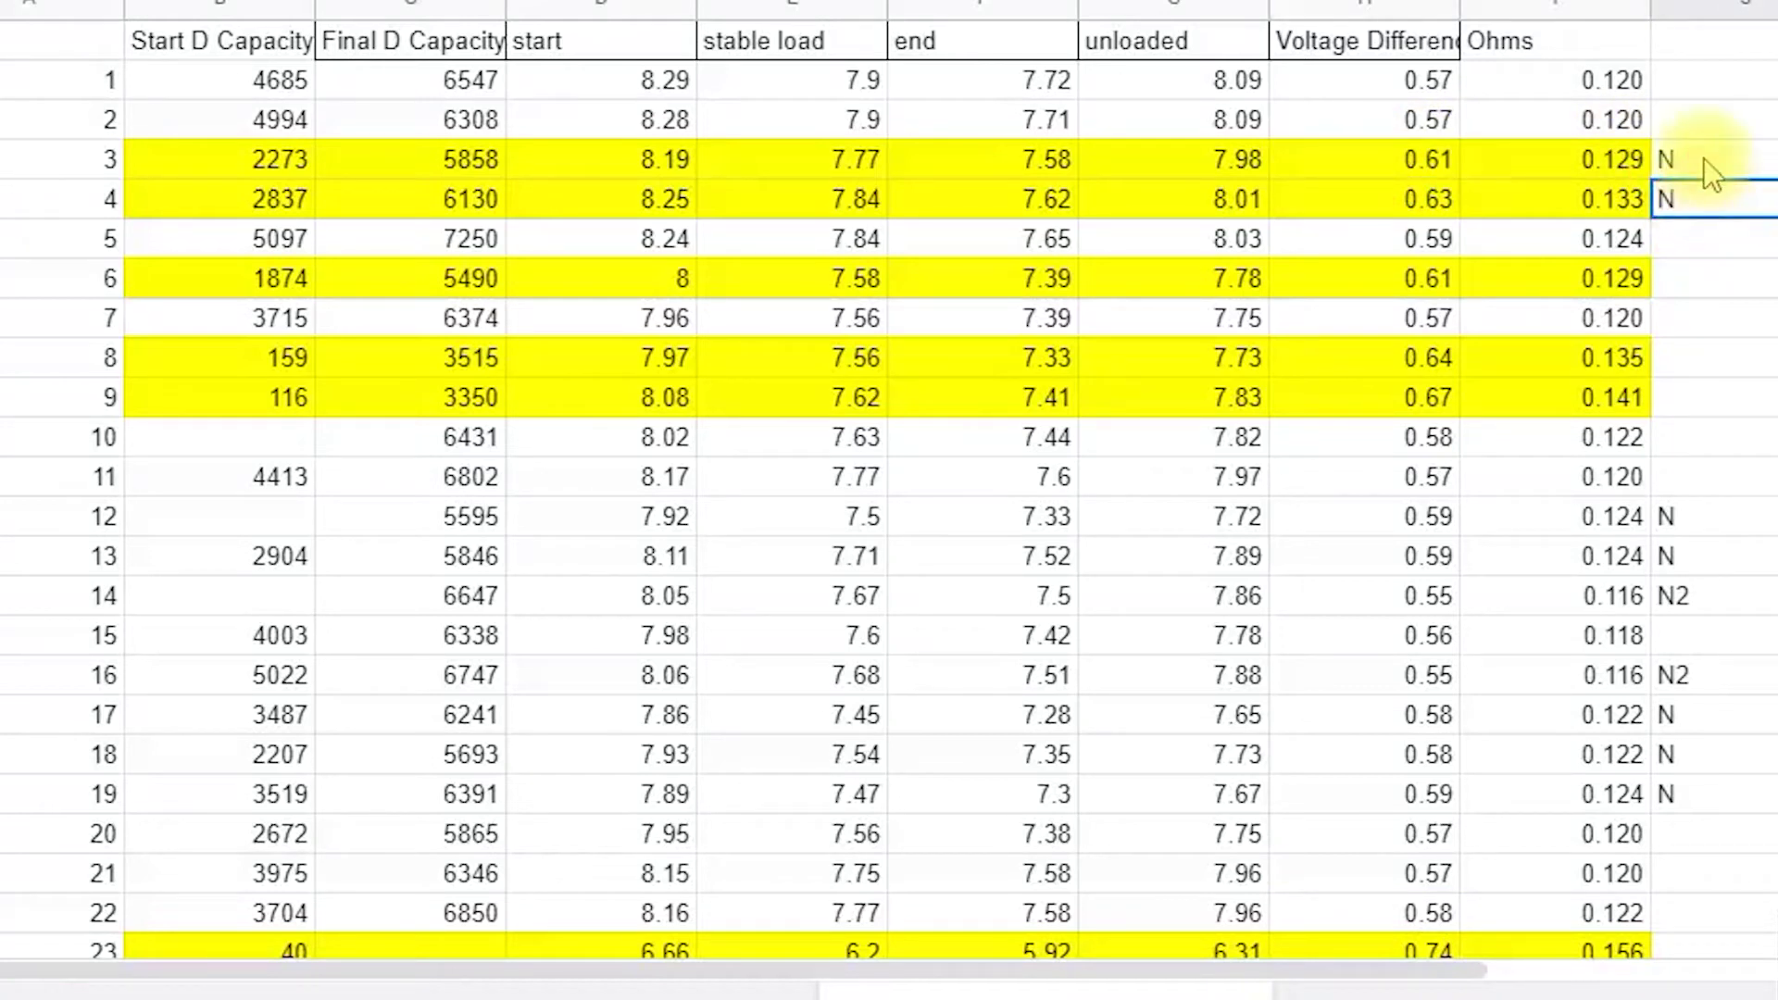
click(1432, 162)
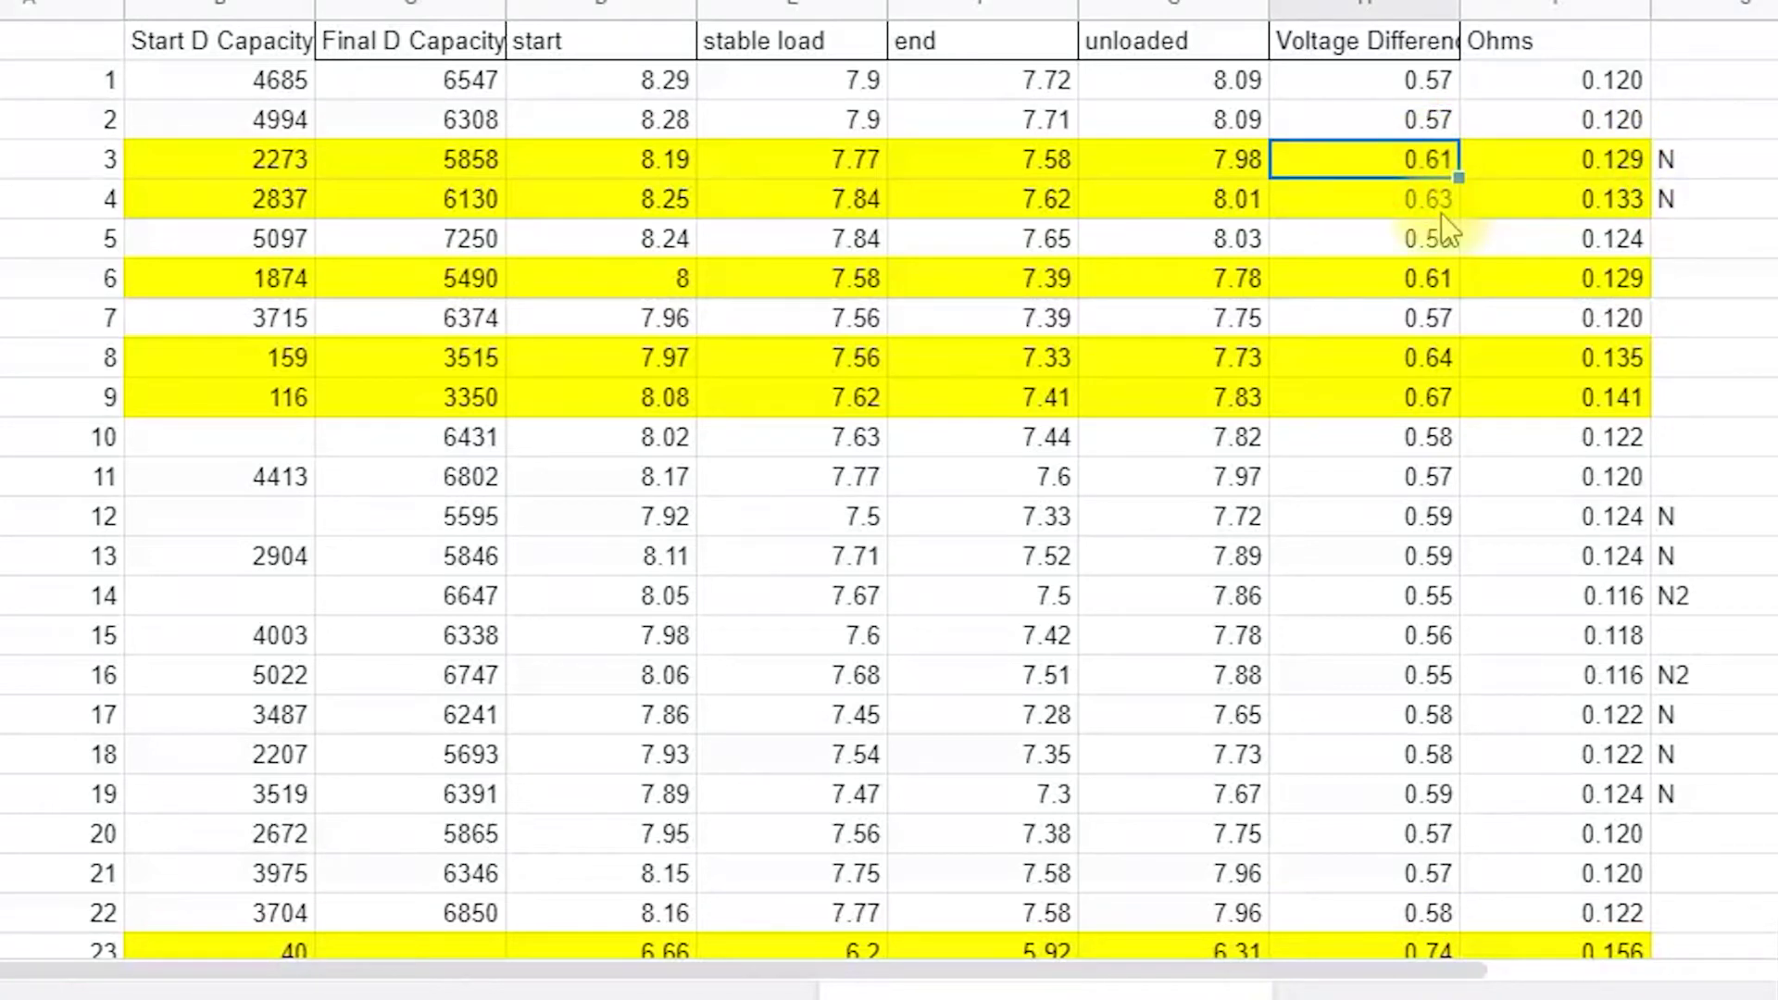
click(1440, 204)
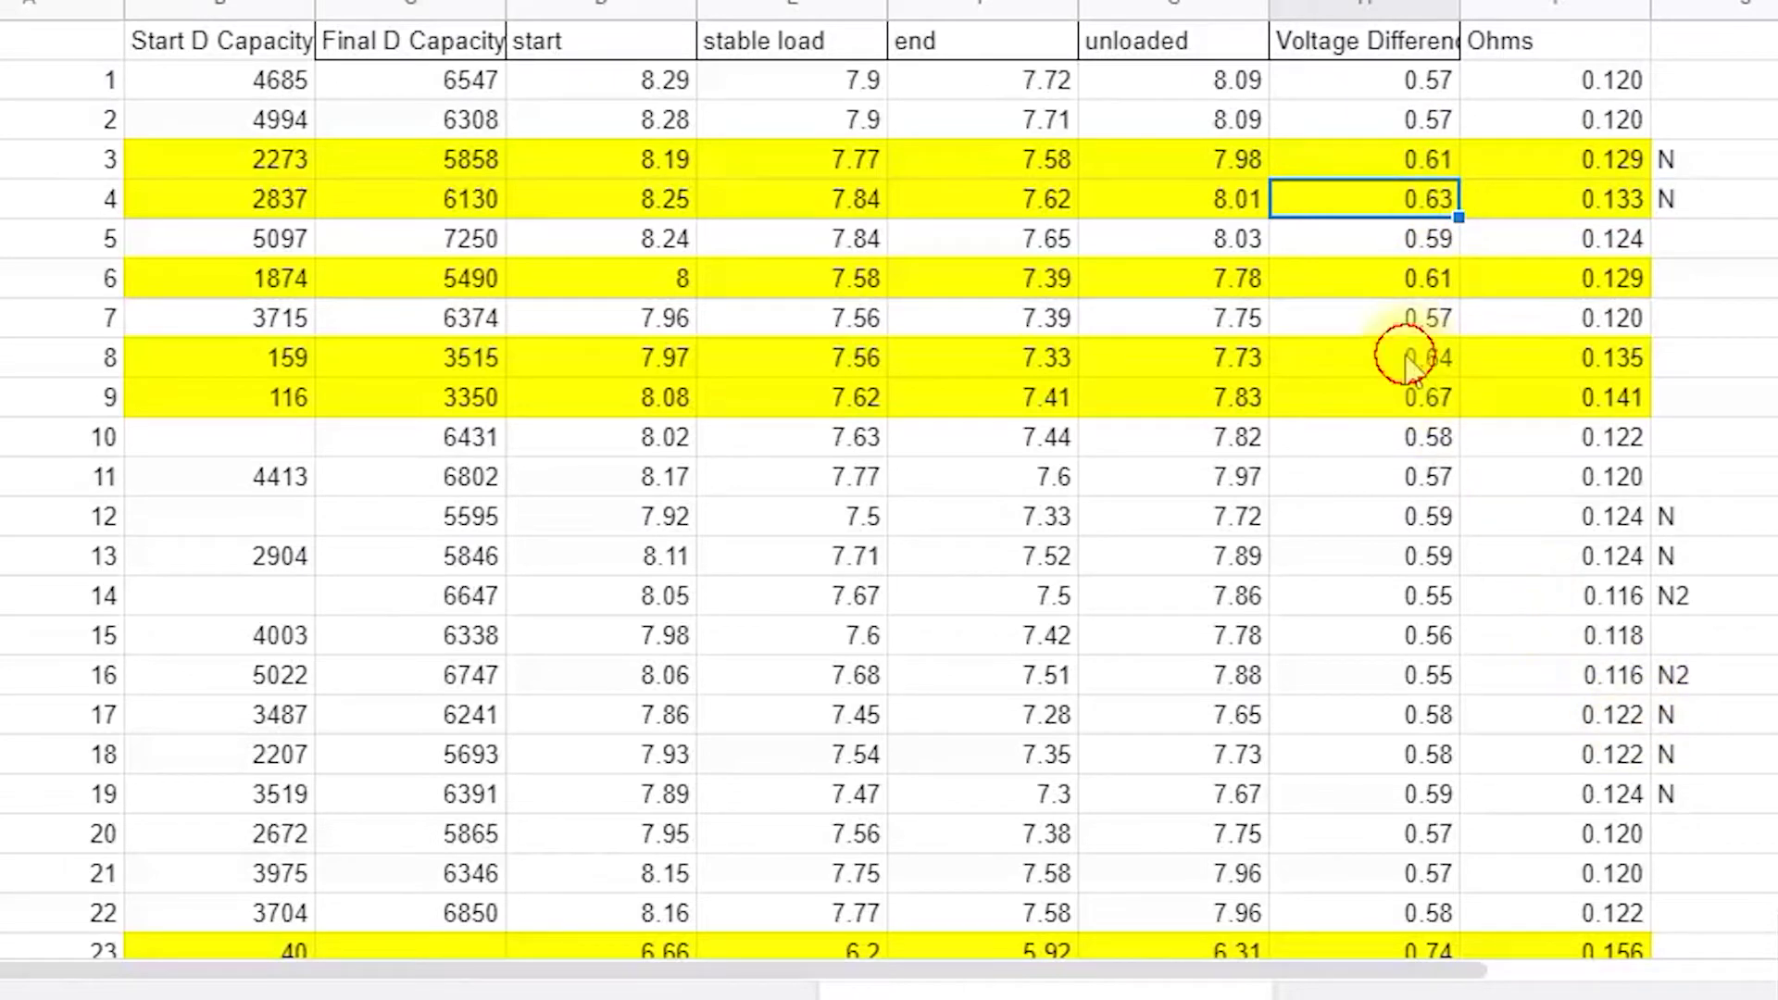
click(1421, 398)
scroll(1549, 611, down, 1)
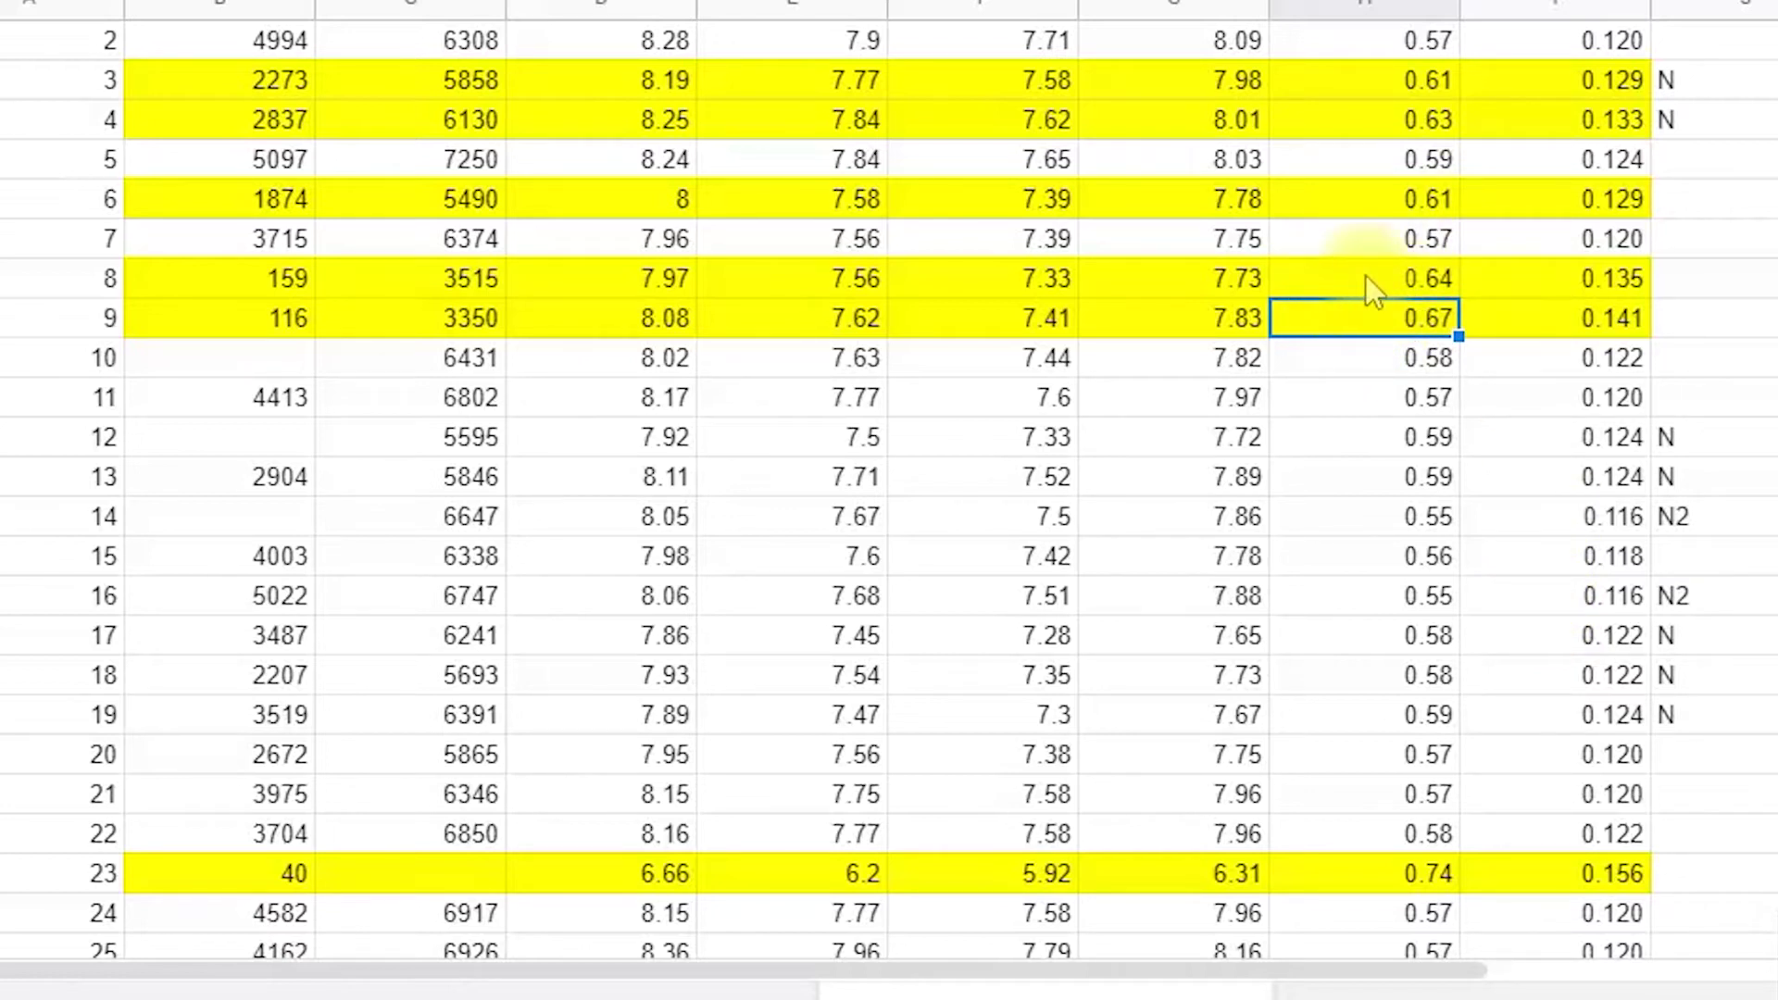
scroll(1377, 315, down, 4)
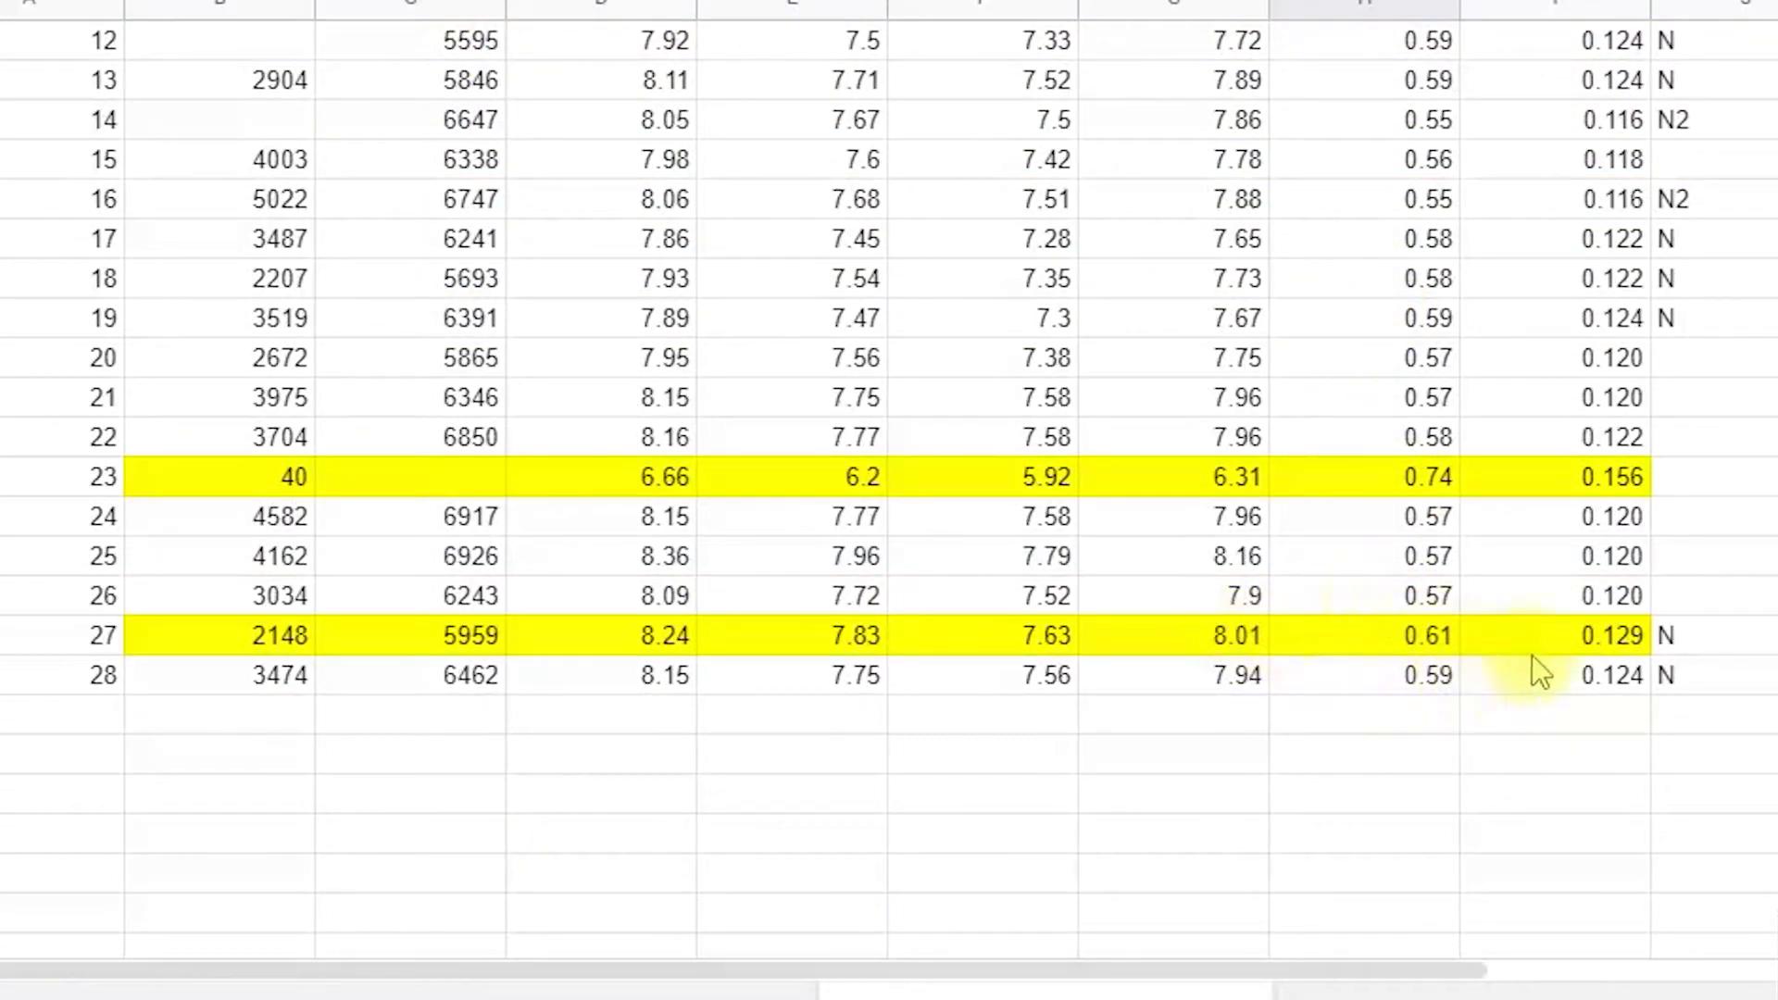
click(1375, 476)
drag(1640, 482, 1050, 489)
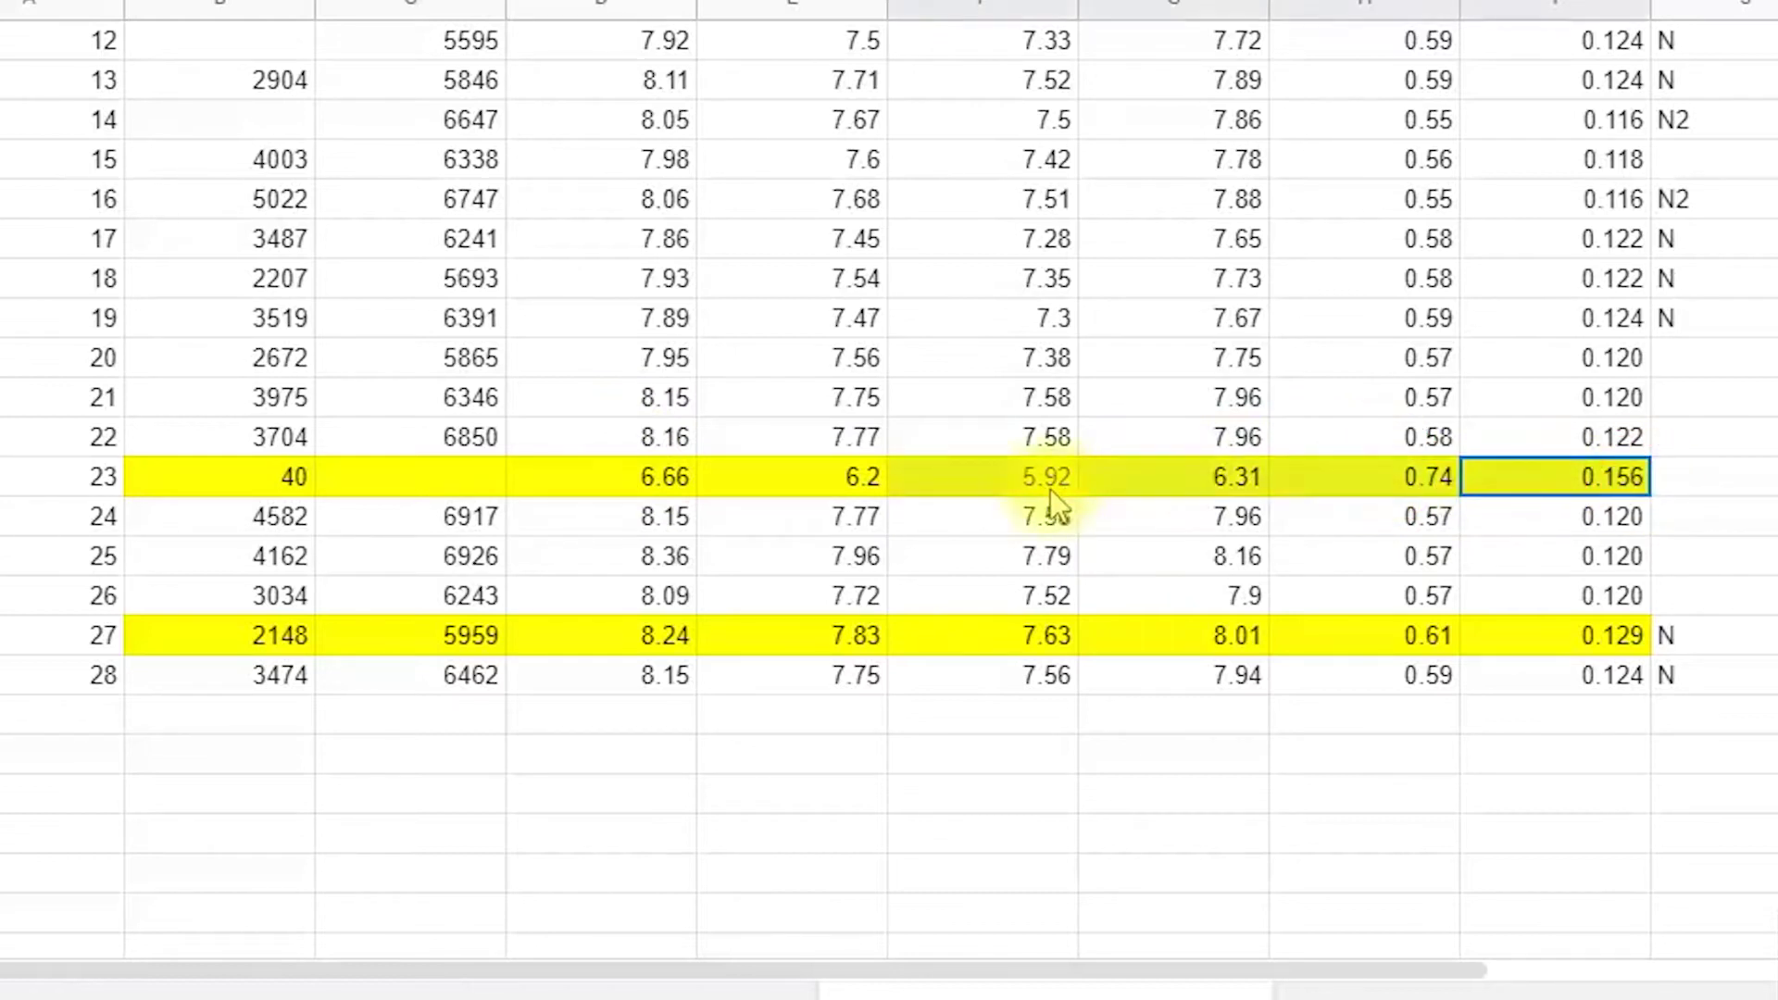
scroll(1232, 602, up, 4)
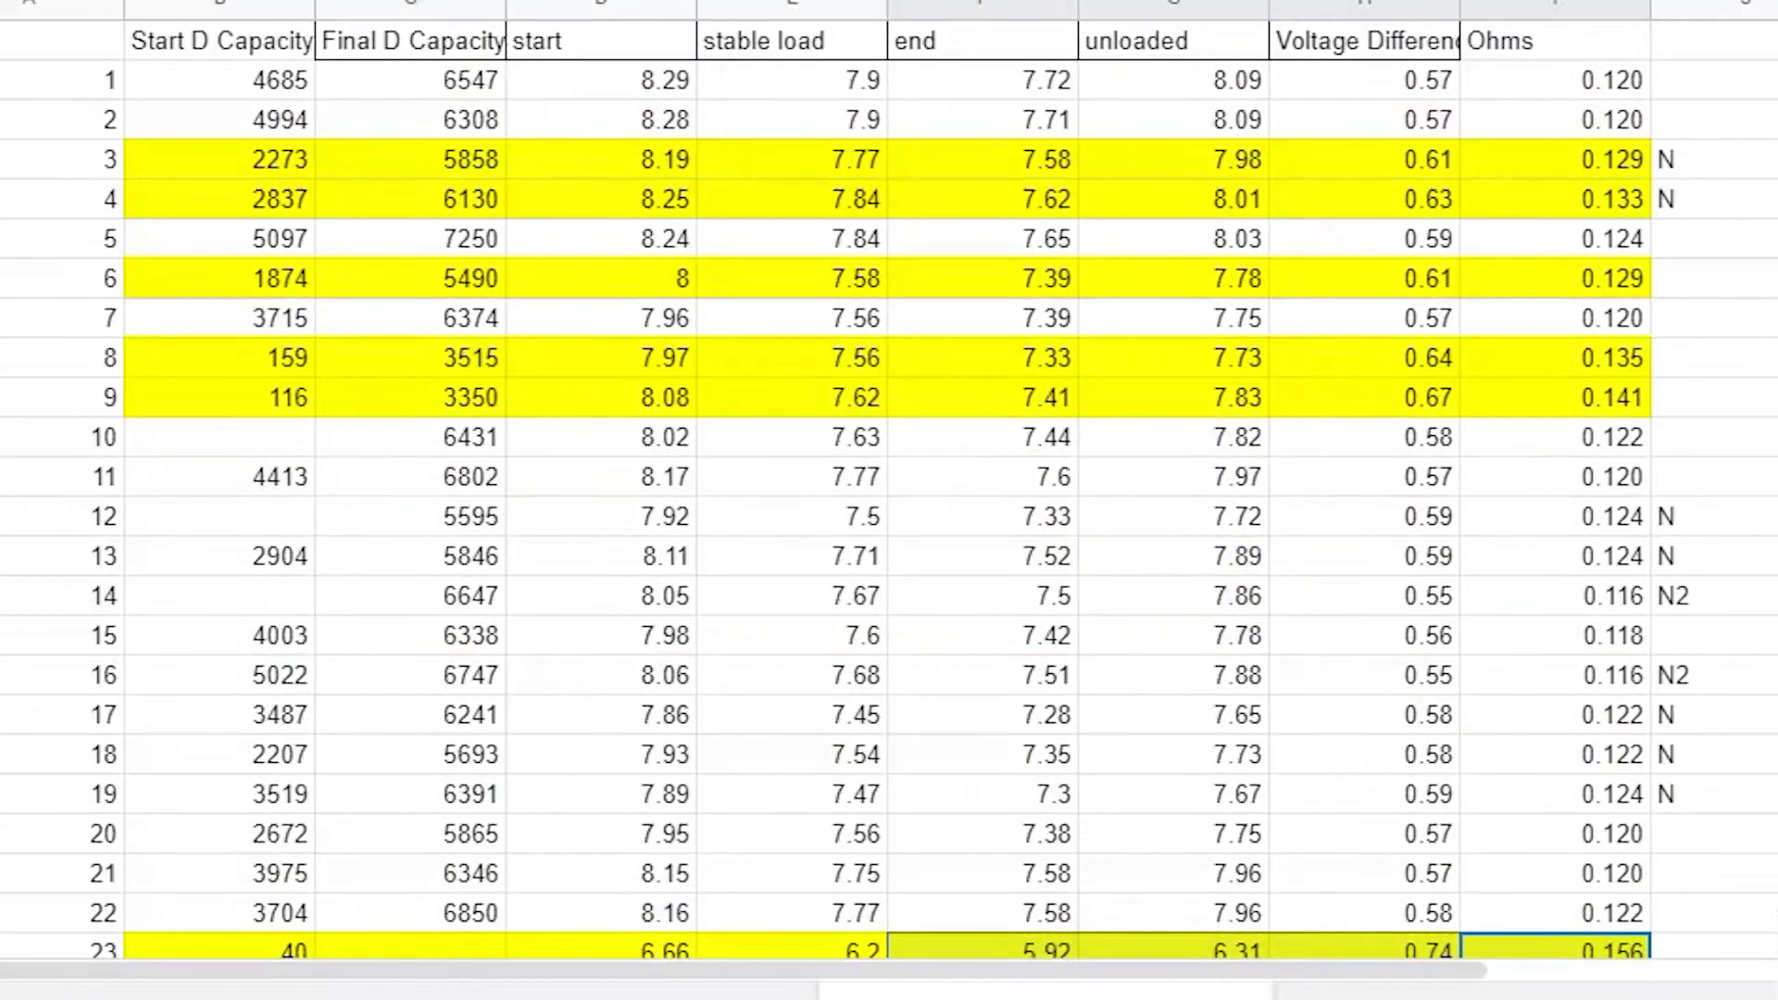
Compare the final capacity, voltage difference and ohms of batteries 1 and 2
click(1431, 120)
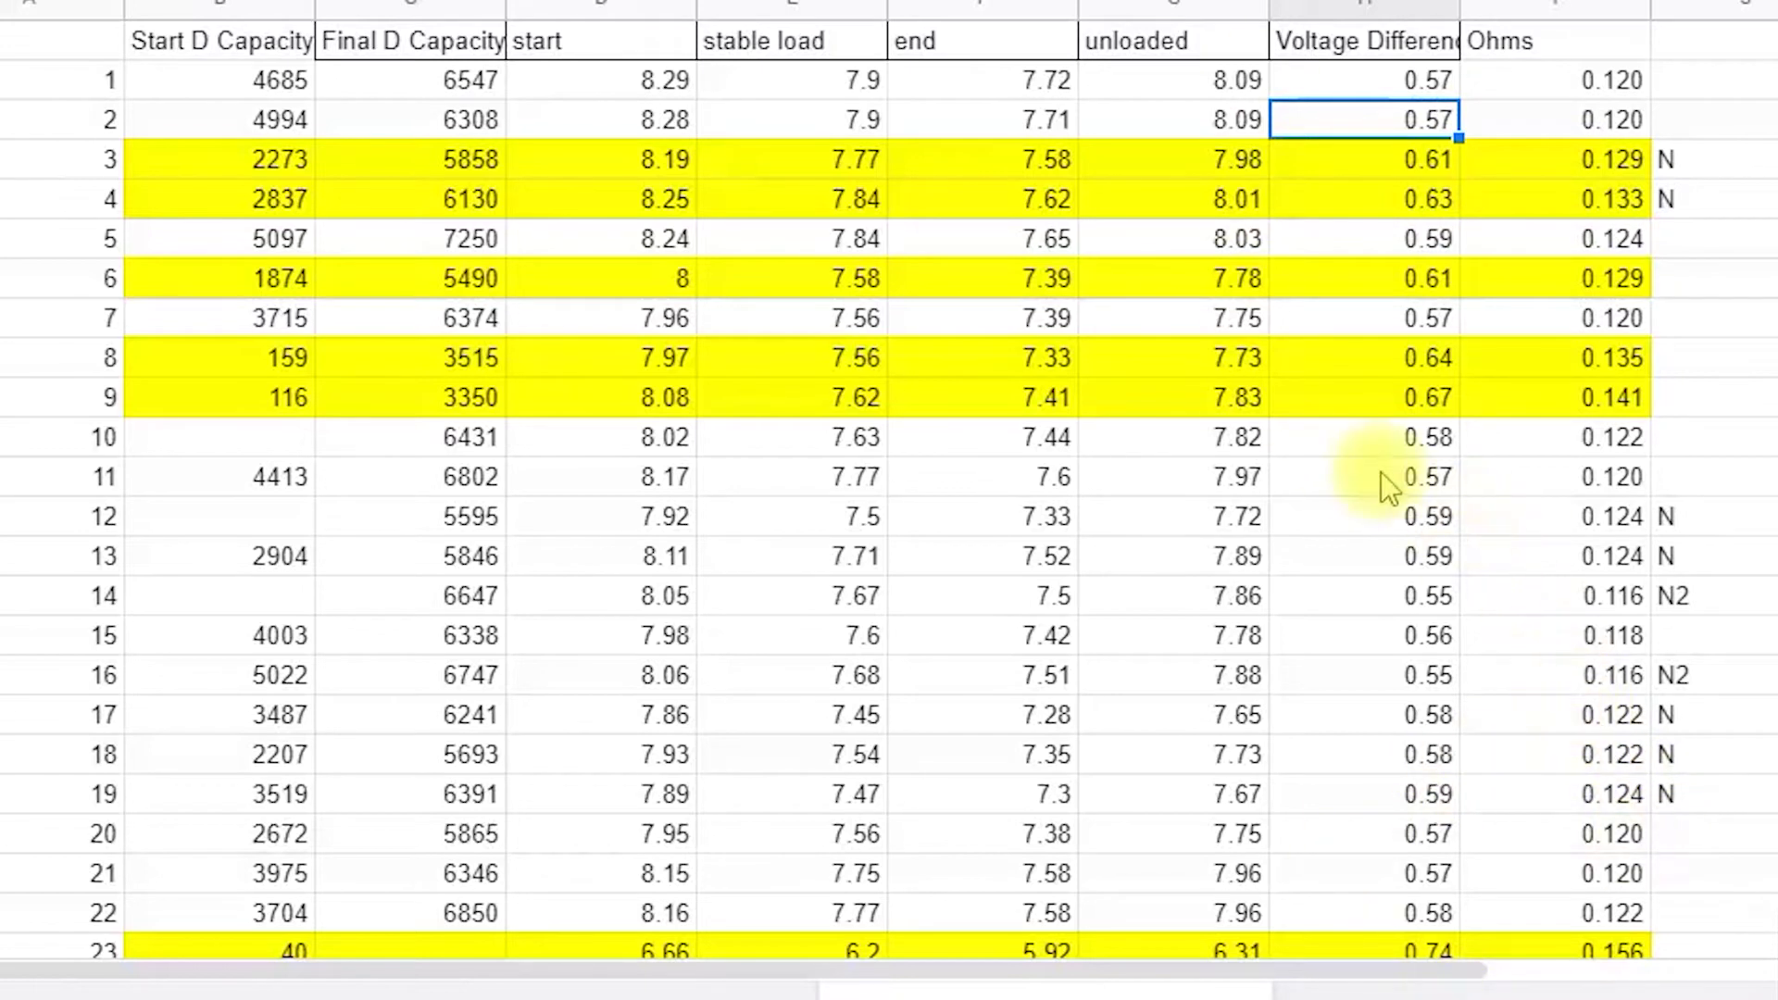
scroll(1374, 475, down, 2)
scroll(1334, 458, up, 2)
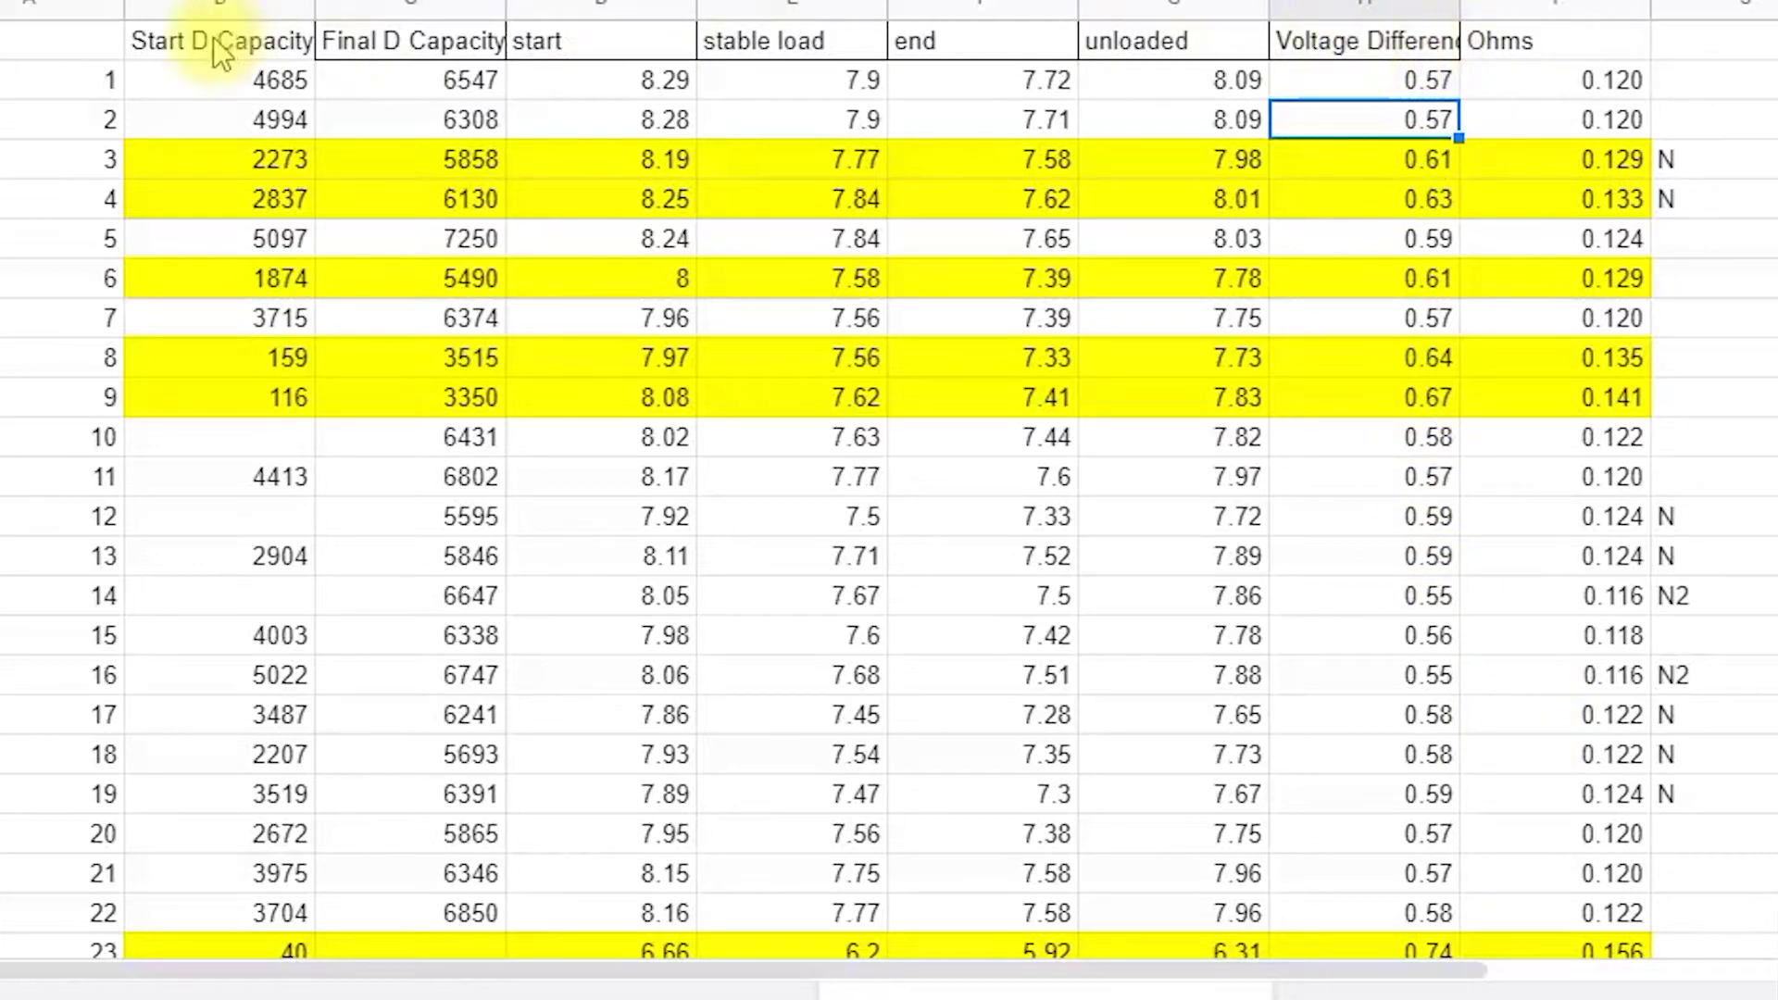
click(430, 81)
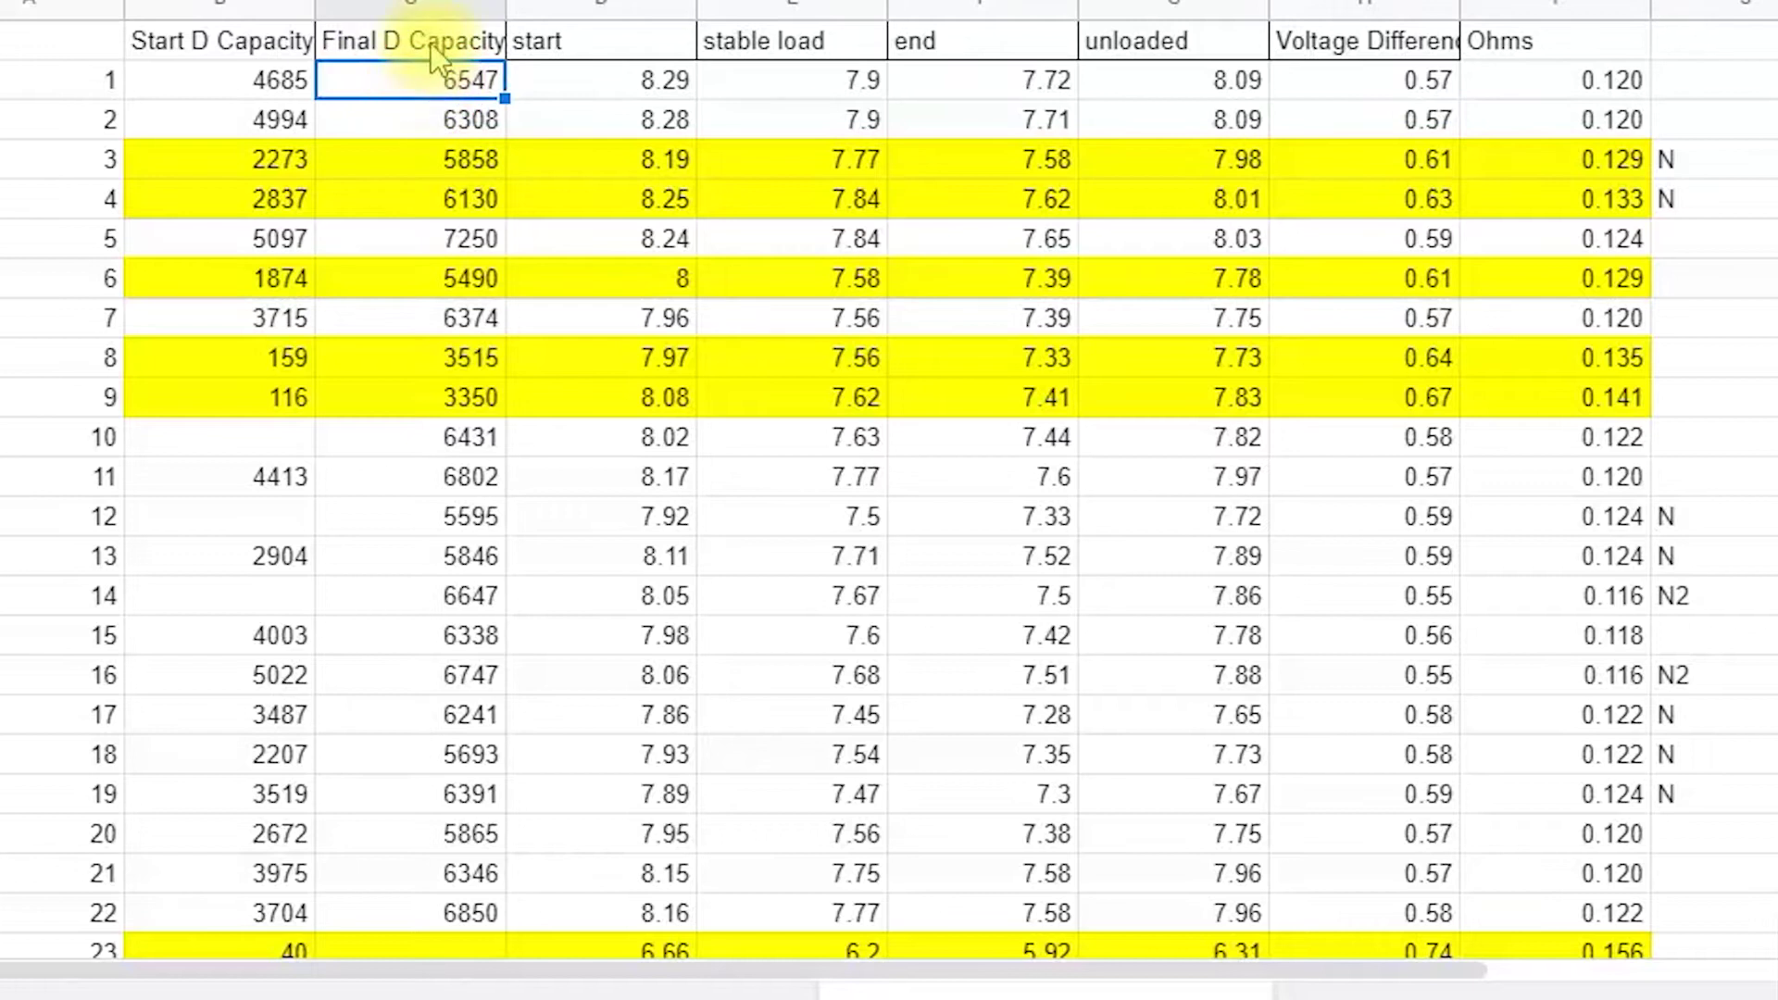
click(430, 122)
click(1356, 82)
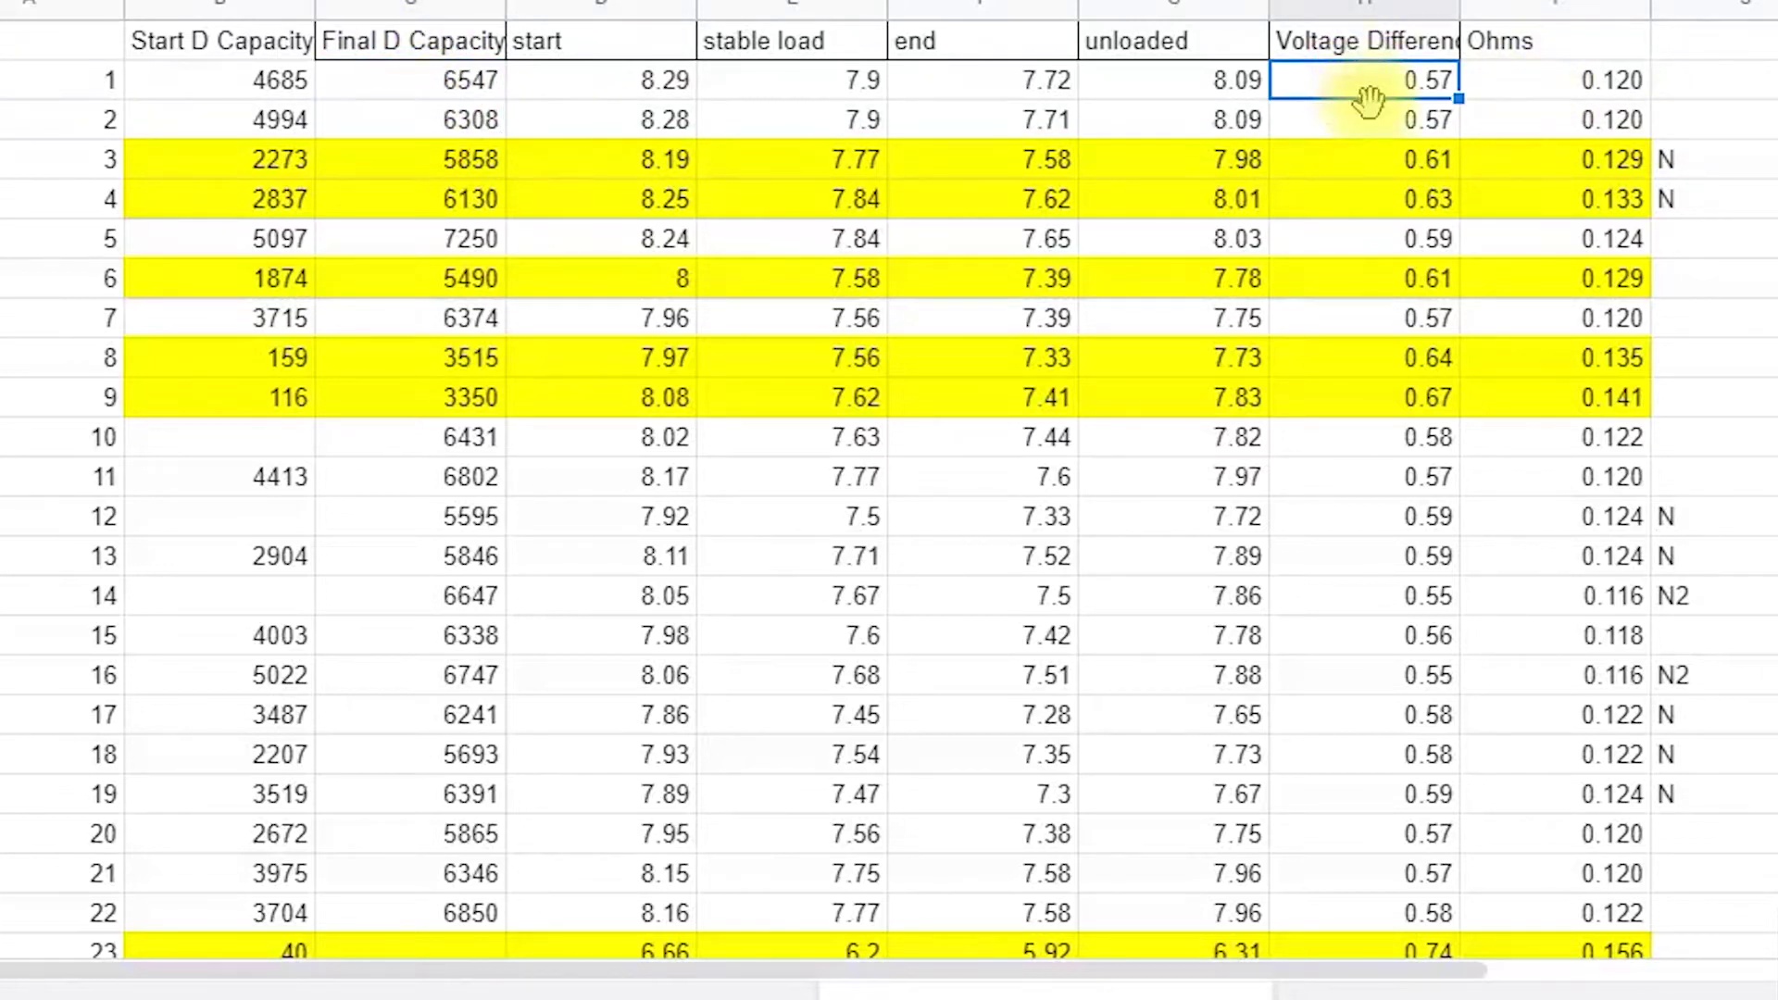
click(1371, 117)
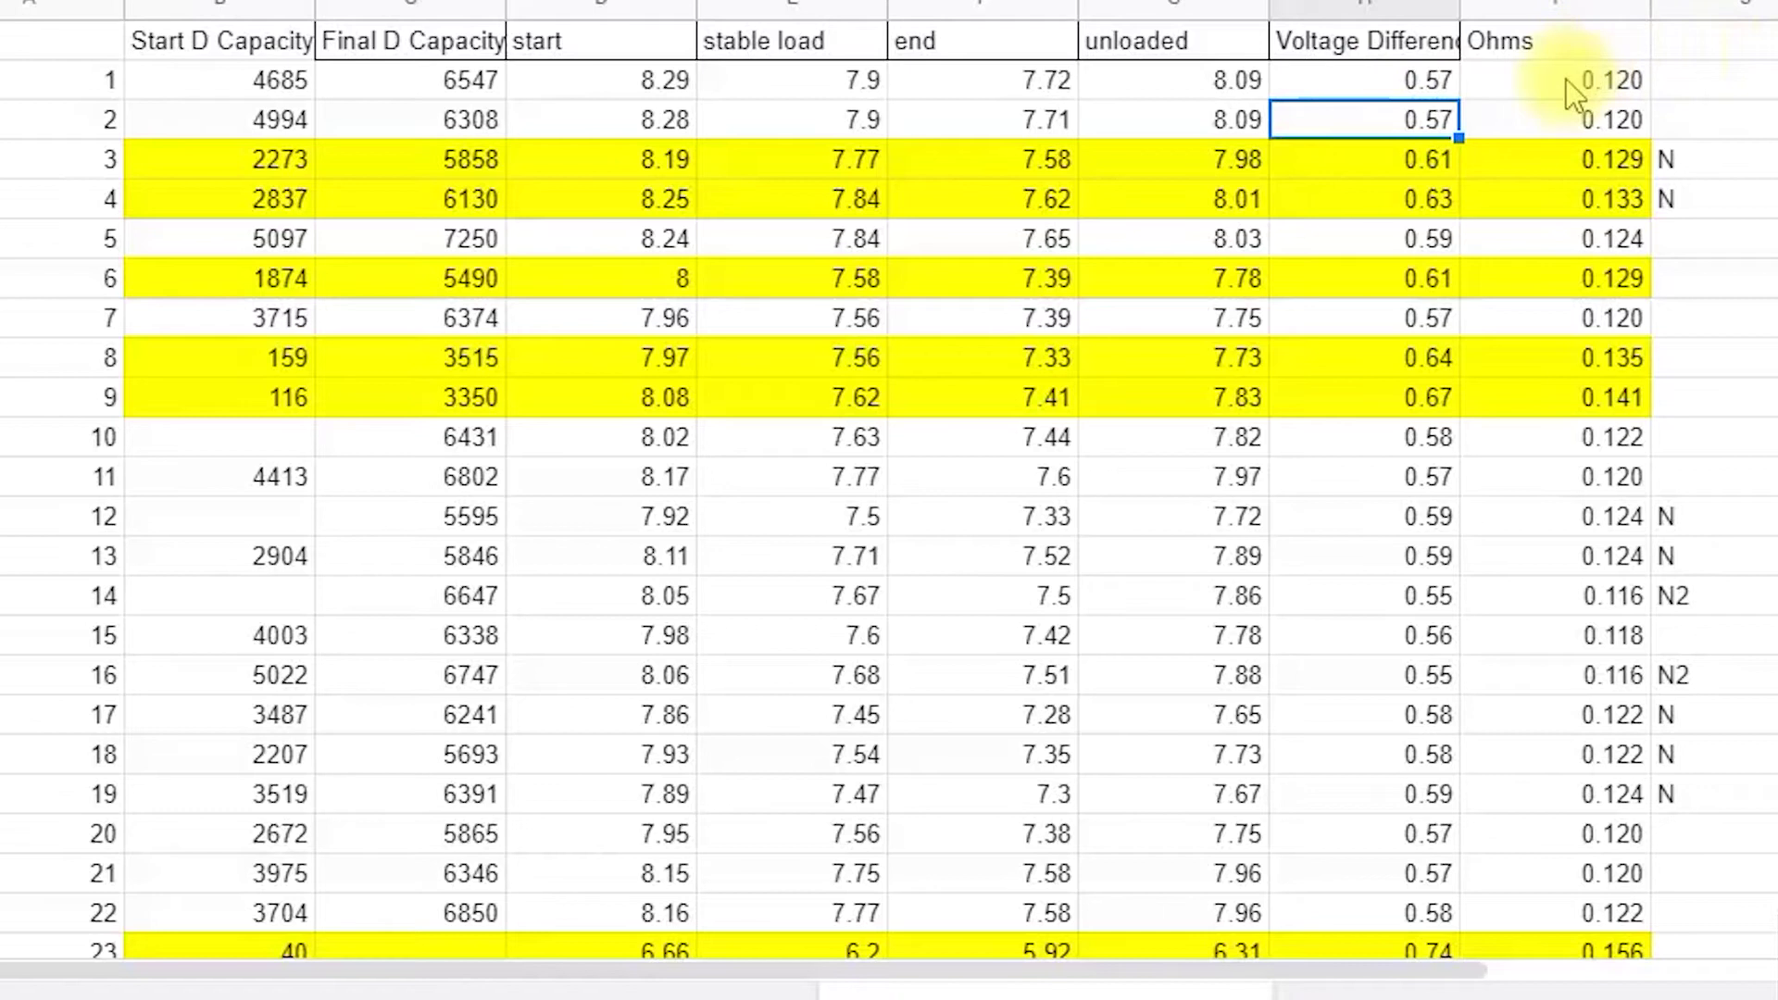
click(1543, 80)
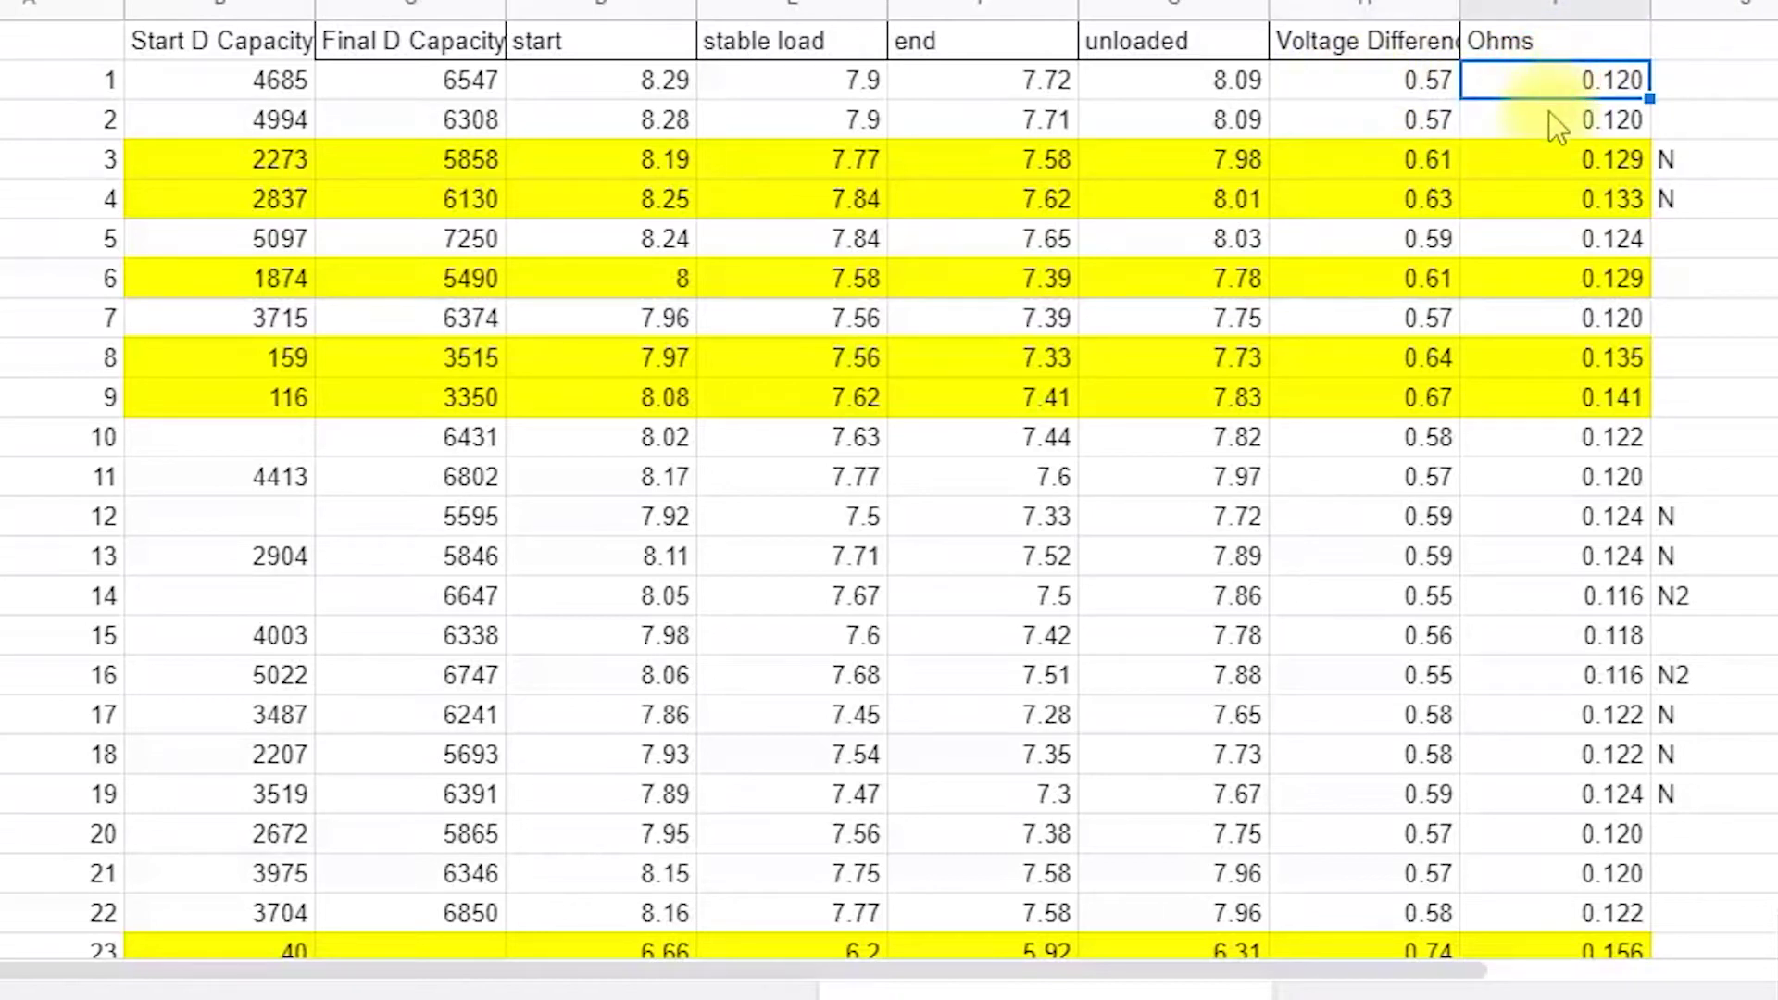
click(1550, 80)
click(1358, 84)
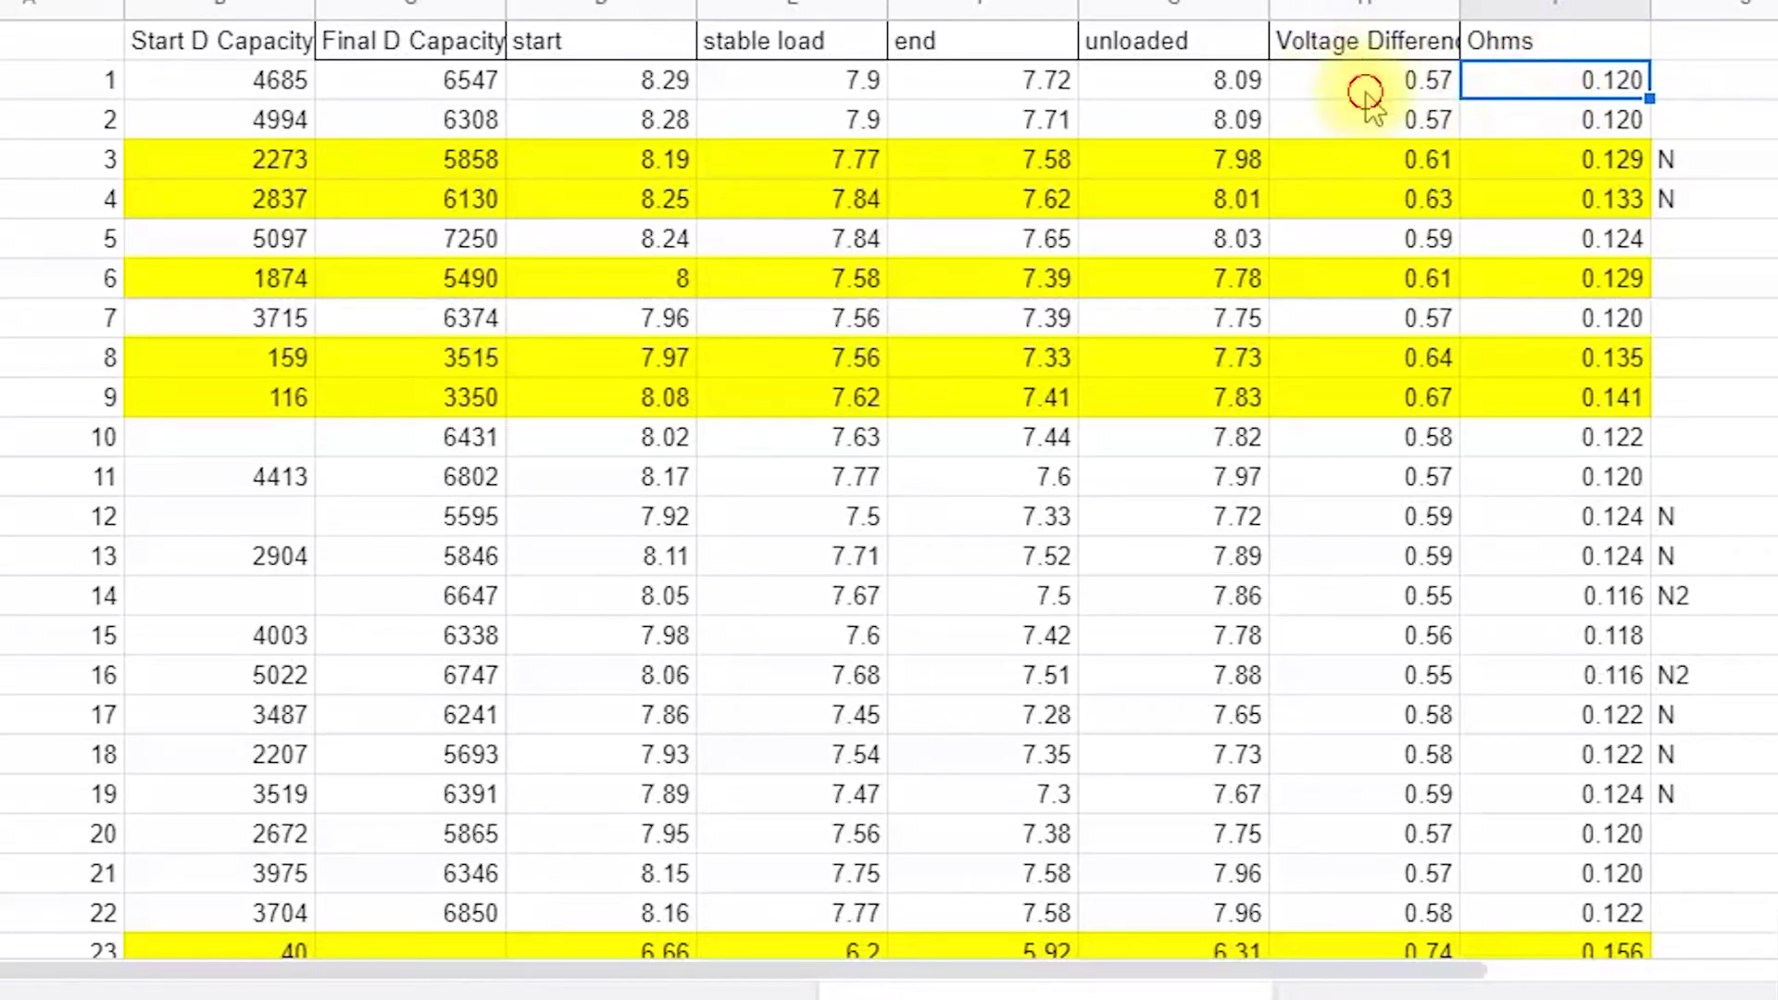
click(1355, 113)
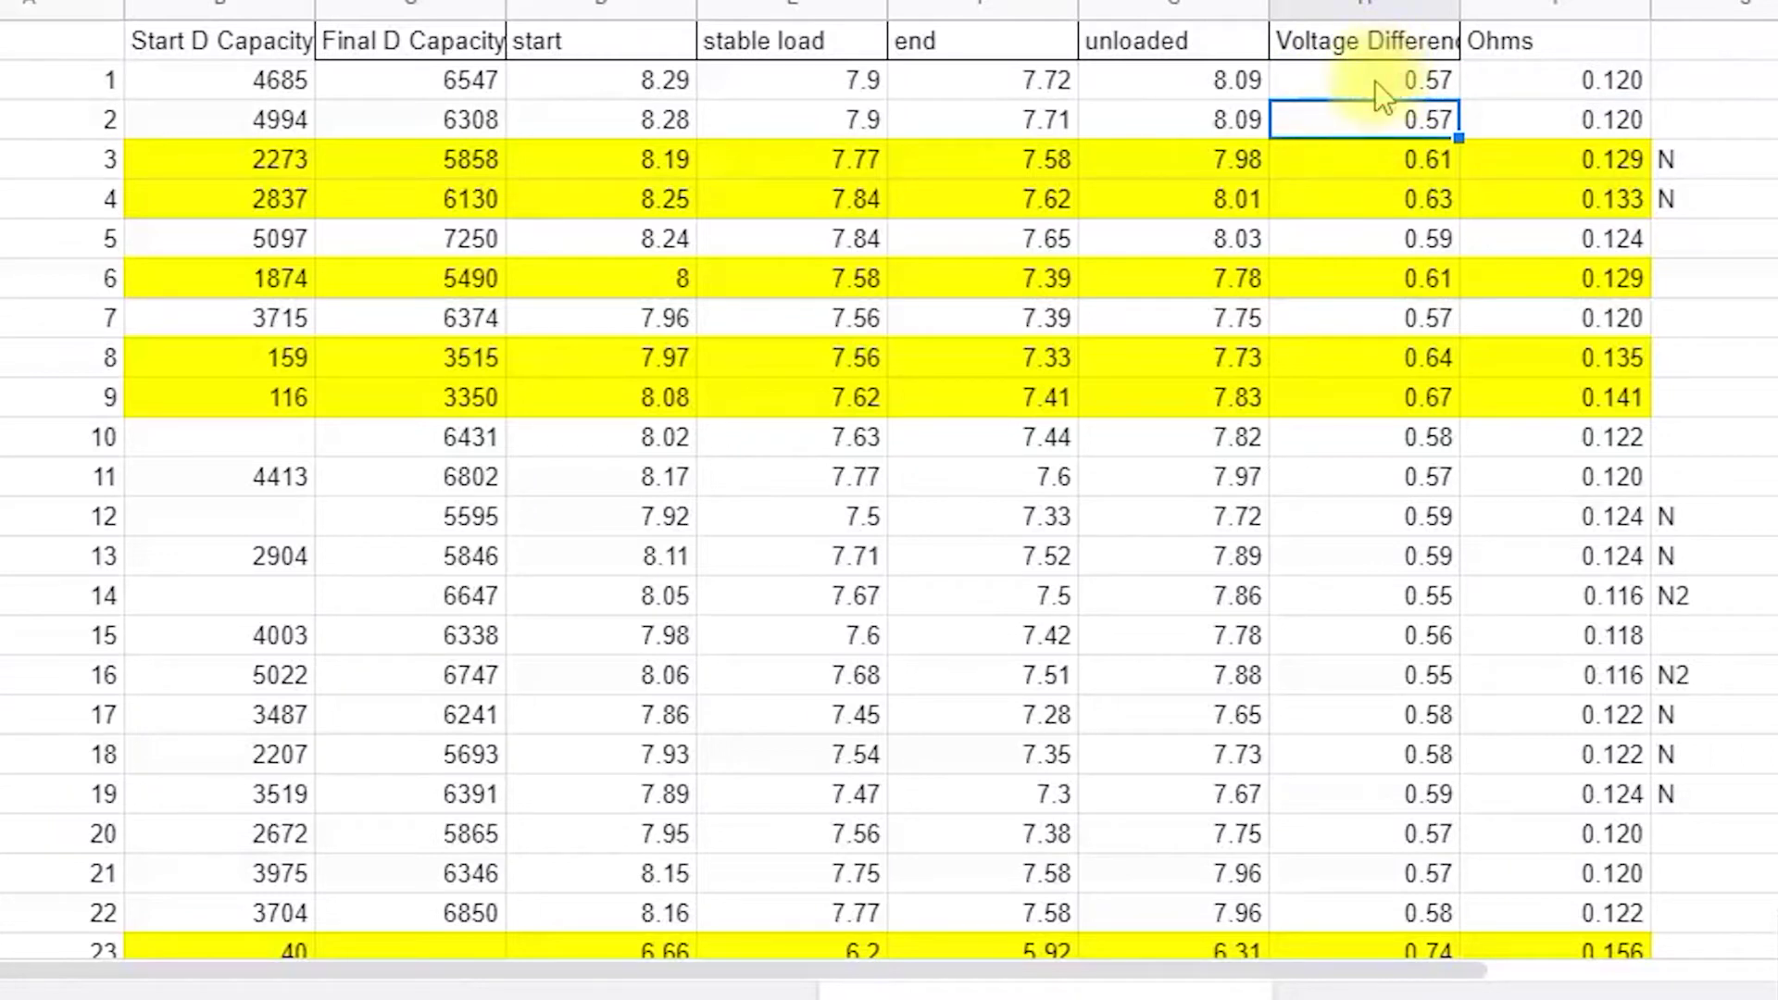
click(1376, 80)
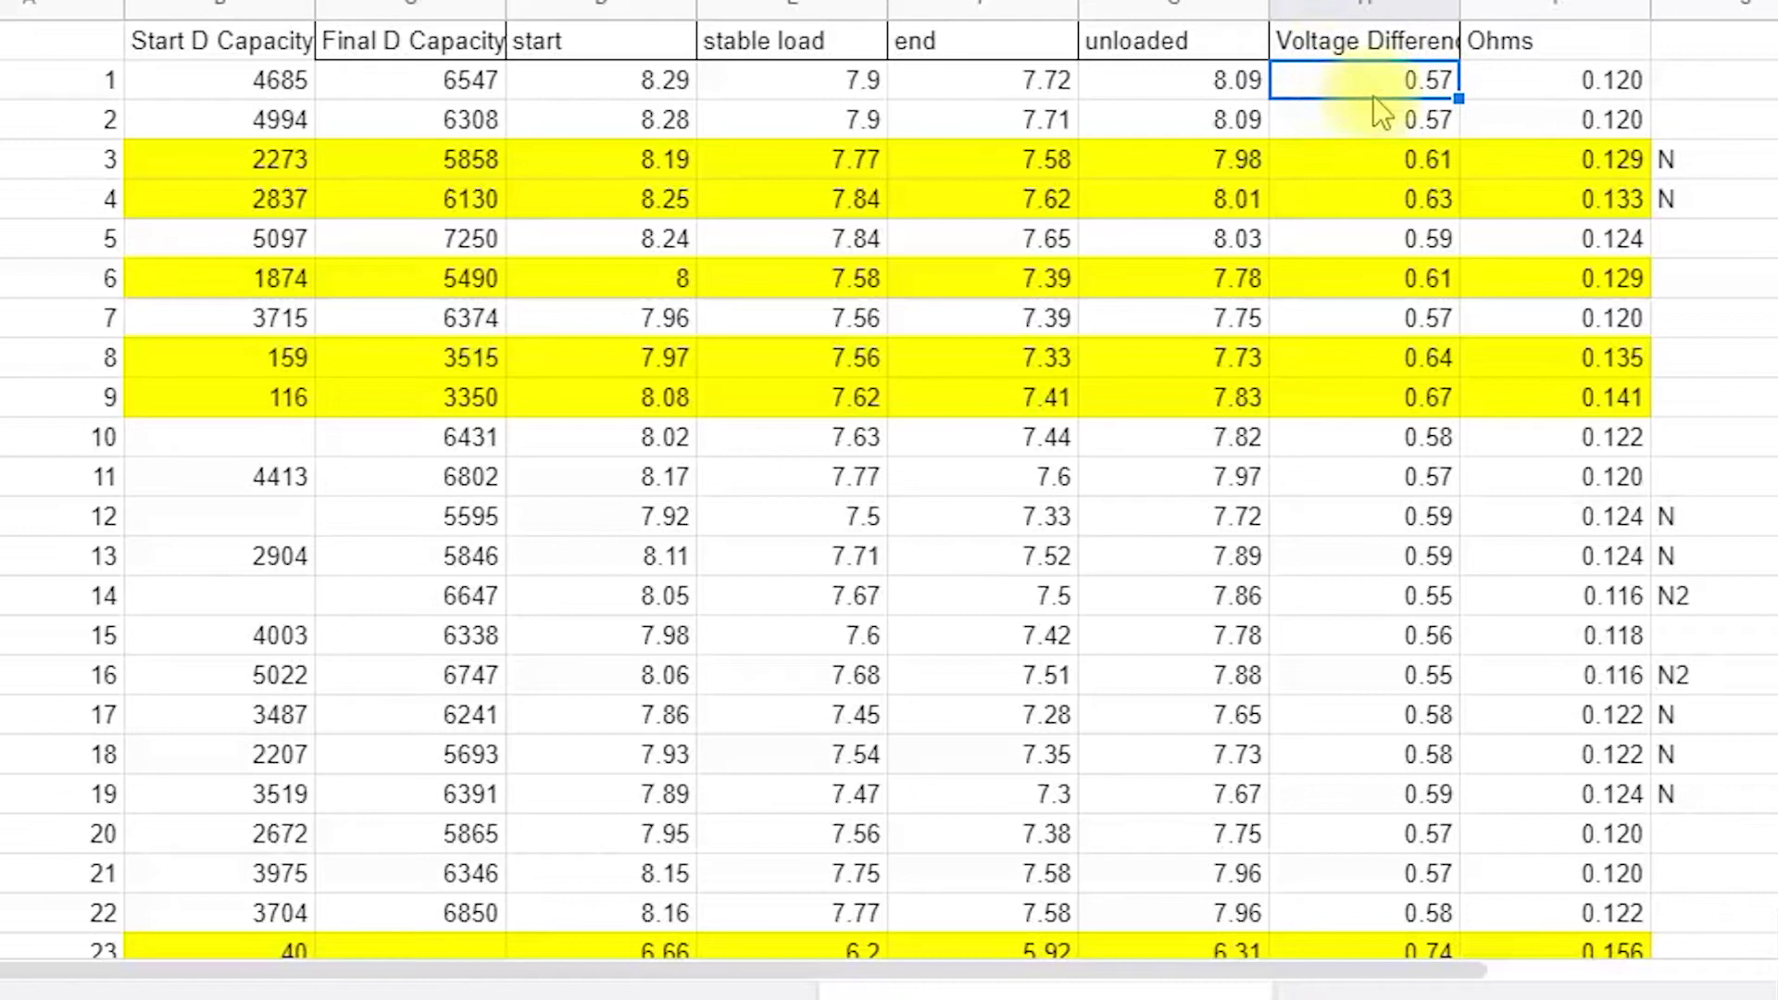
click(371, 74)
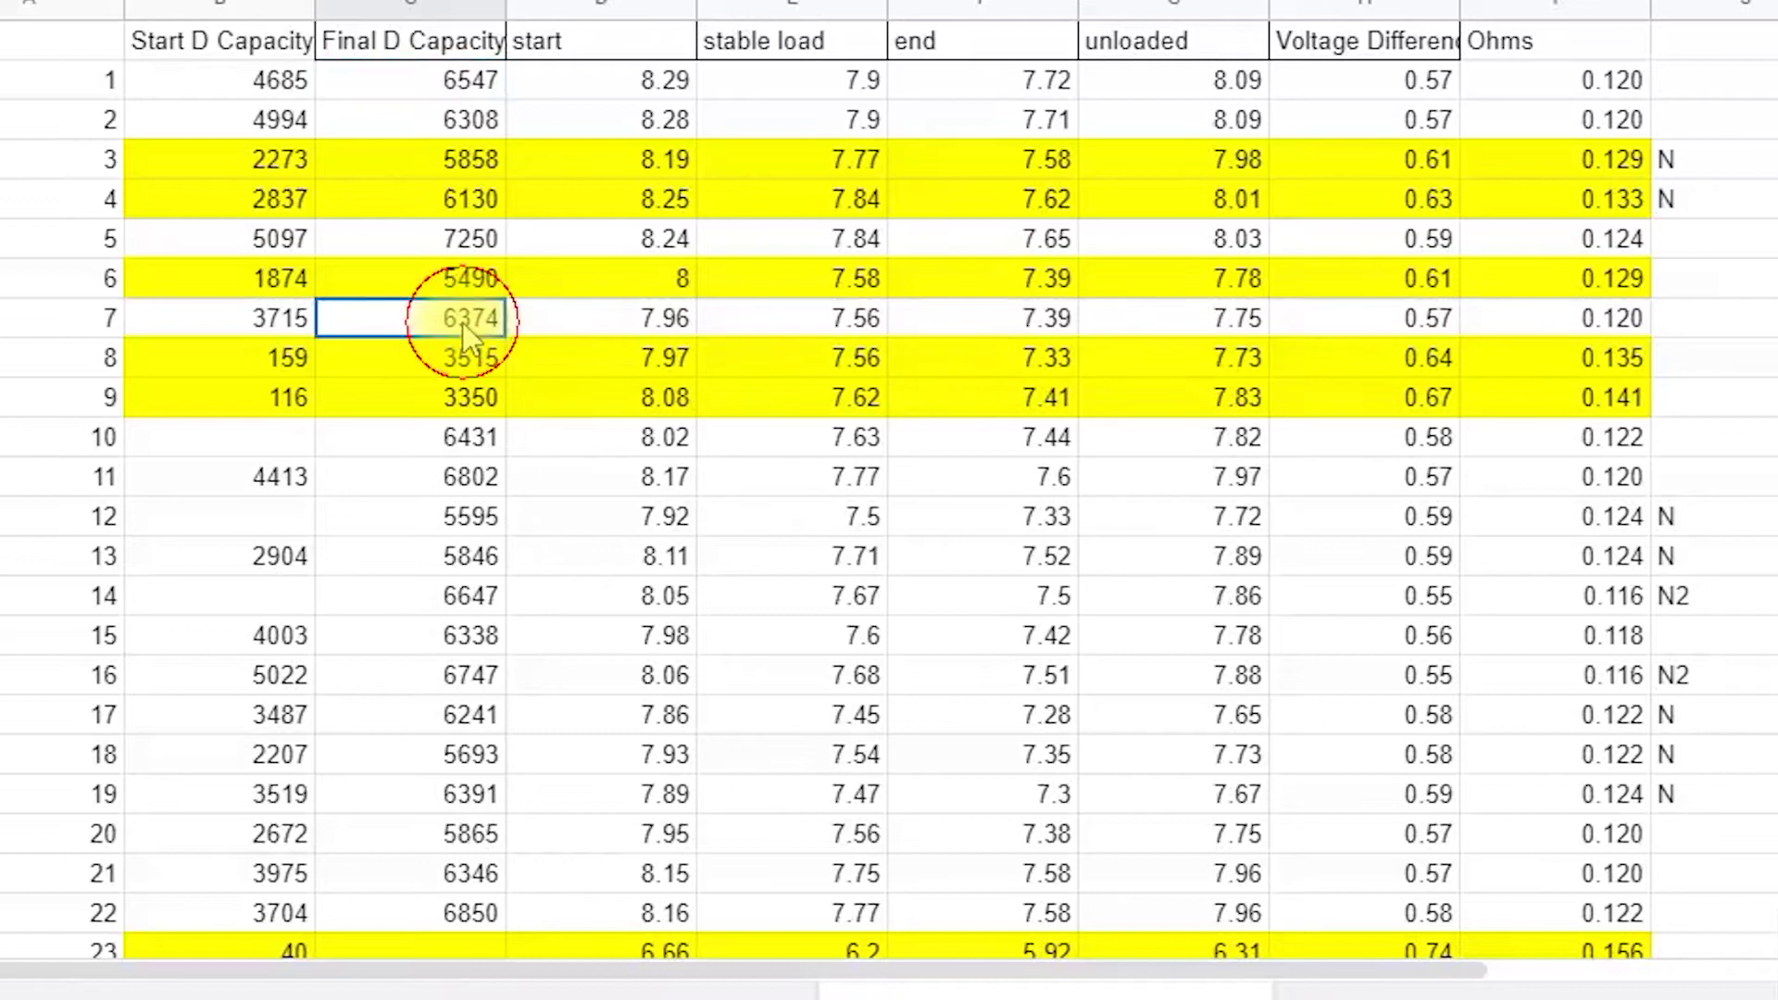
click(464, 88)
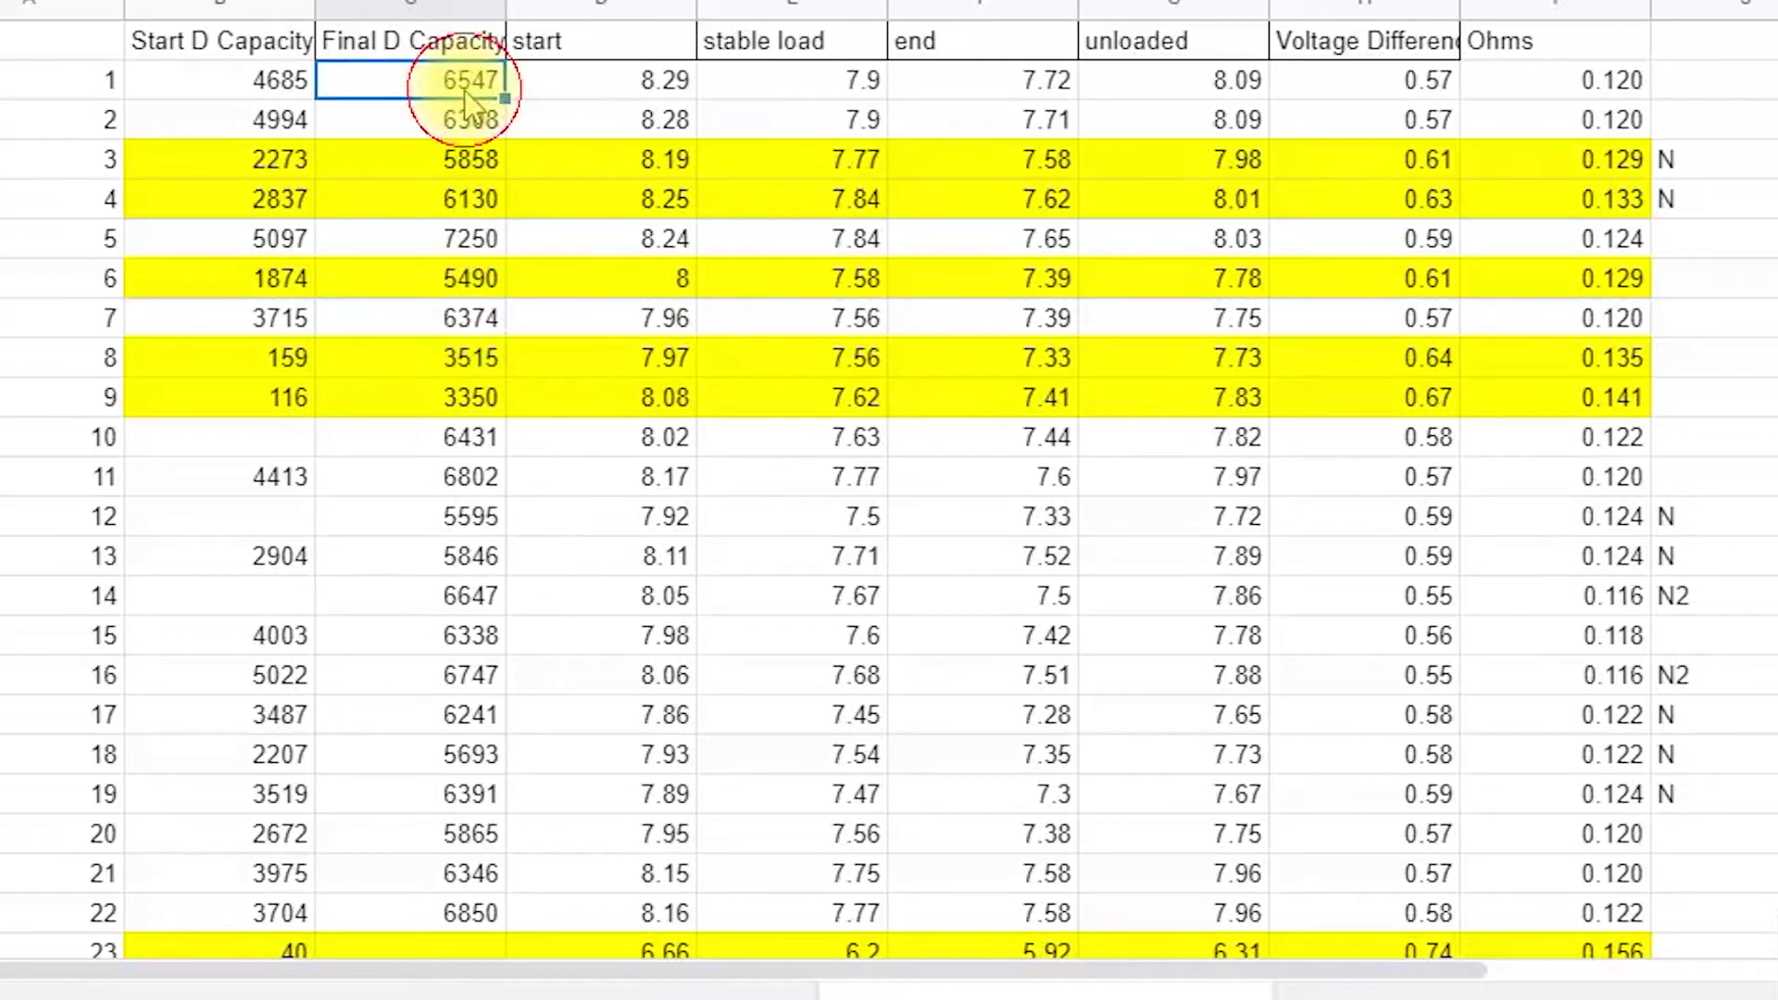
Compare the final capacity of battery 1 with that of battery 7
click(472, 326)
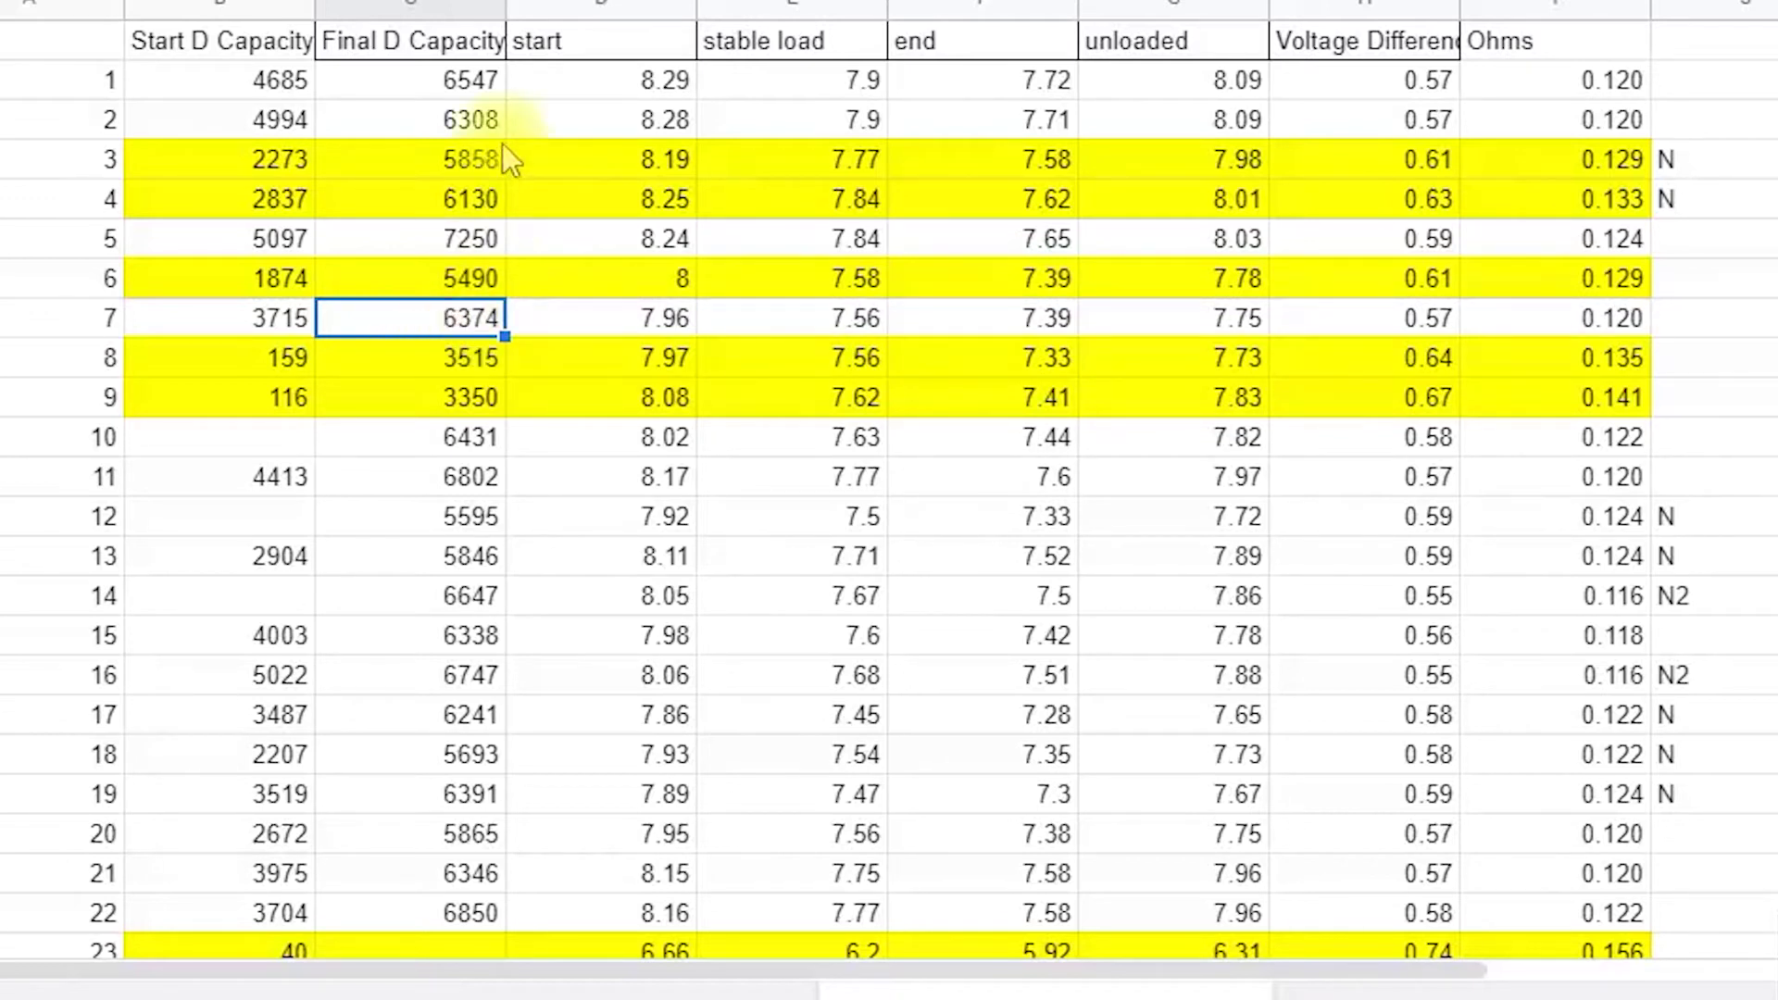
click(464, 88)
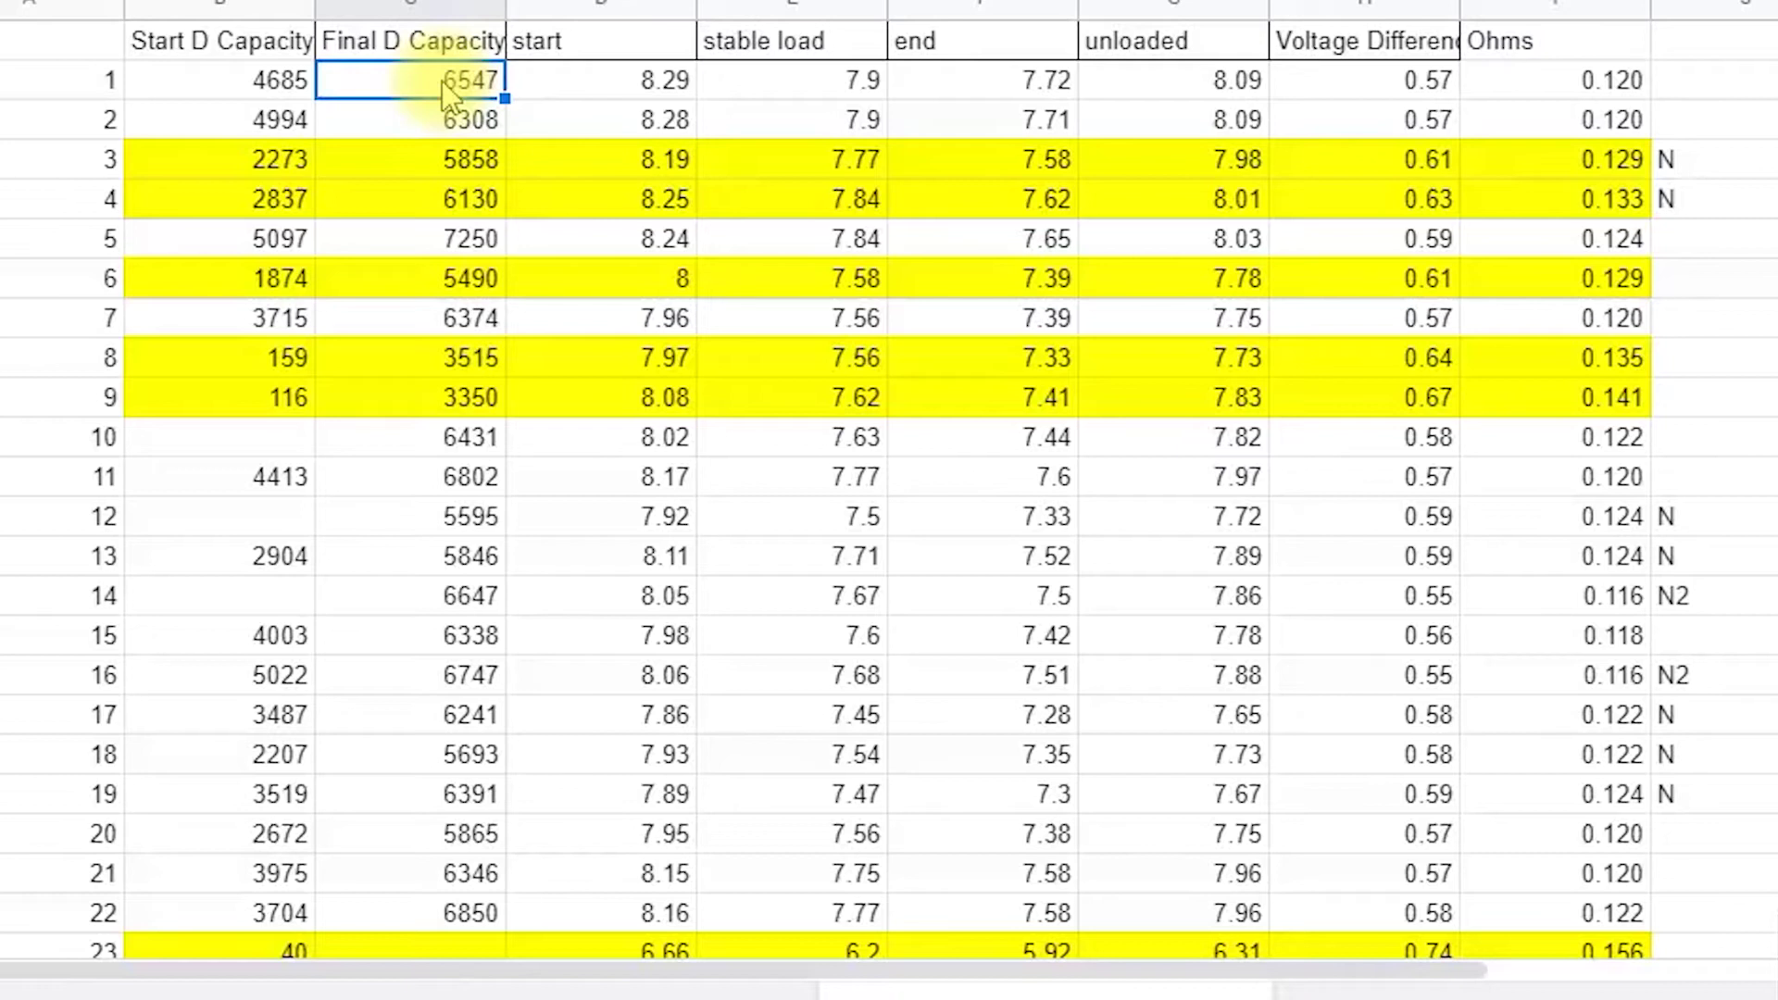
click(435, 315)
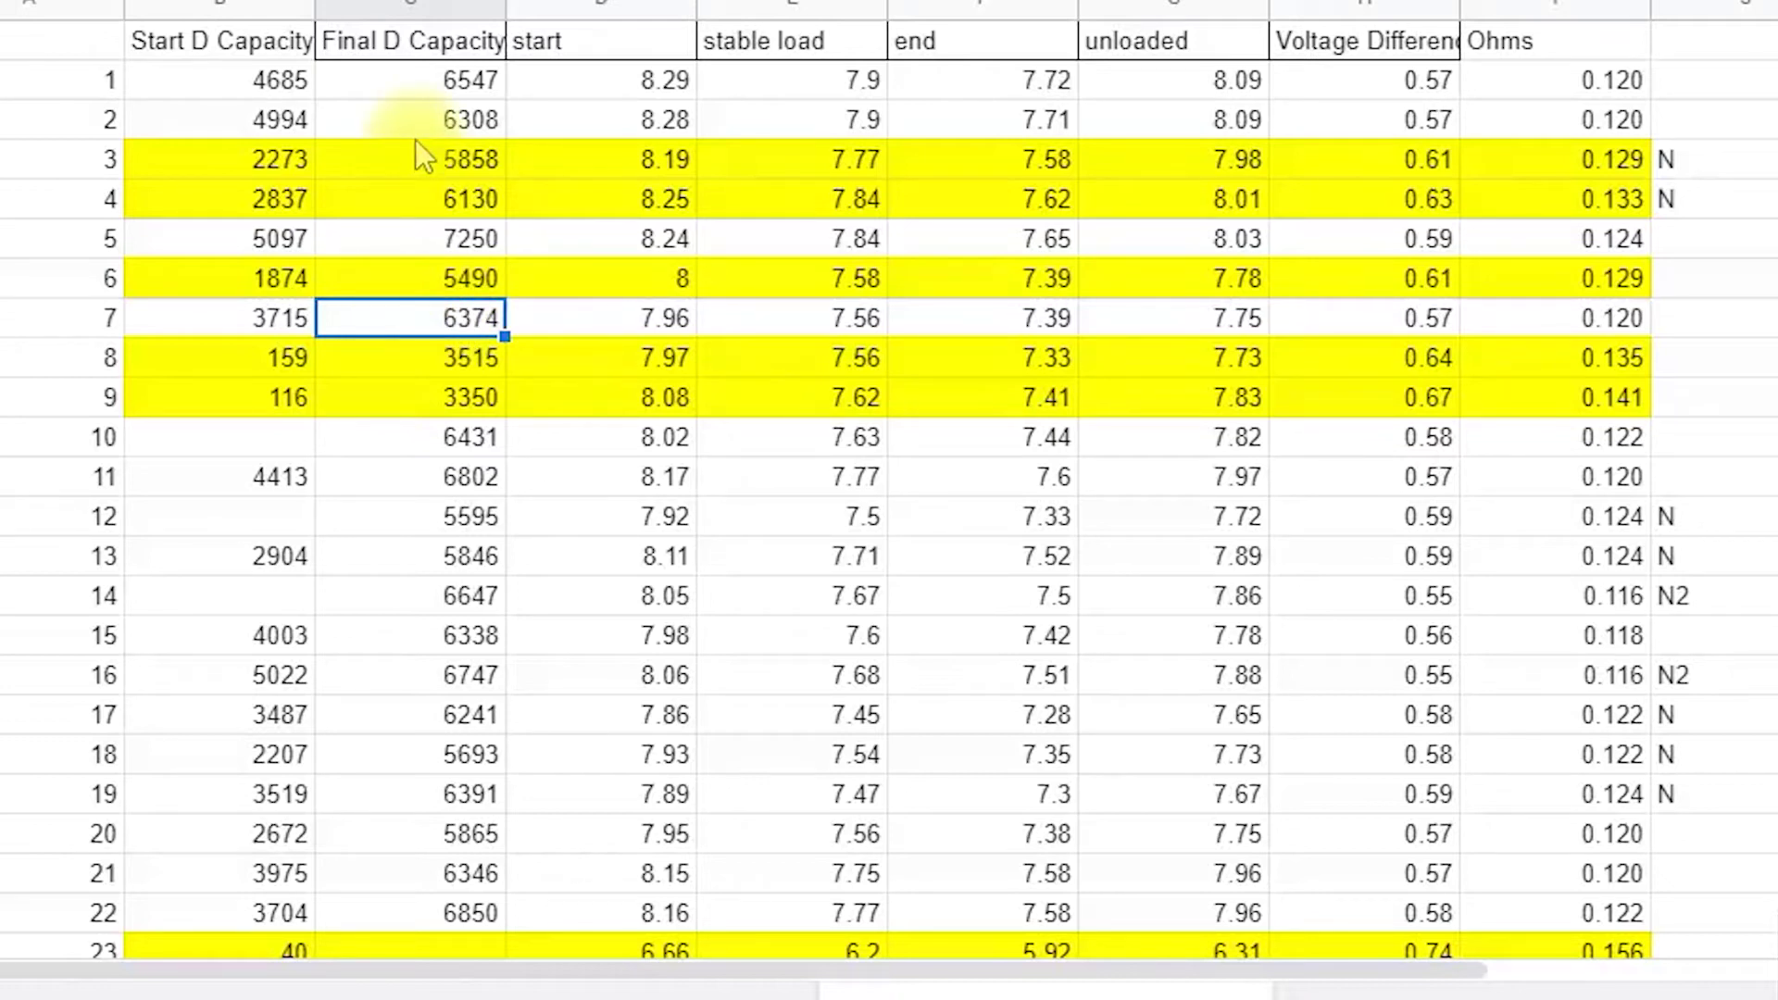
click(432, 84)
click(440, 314)
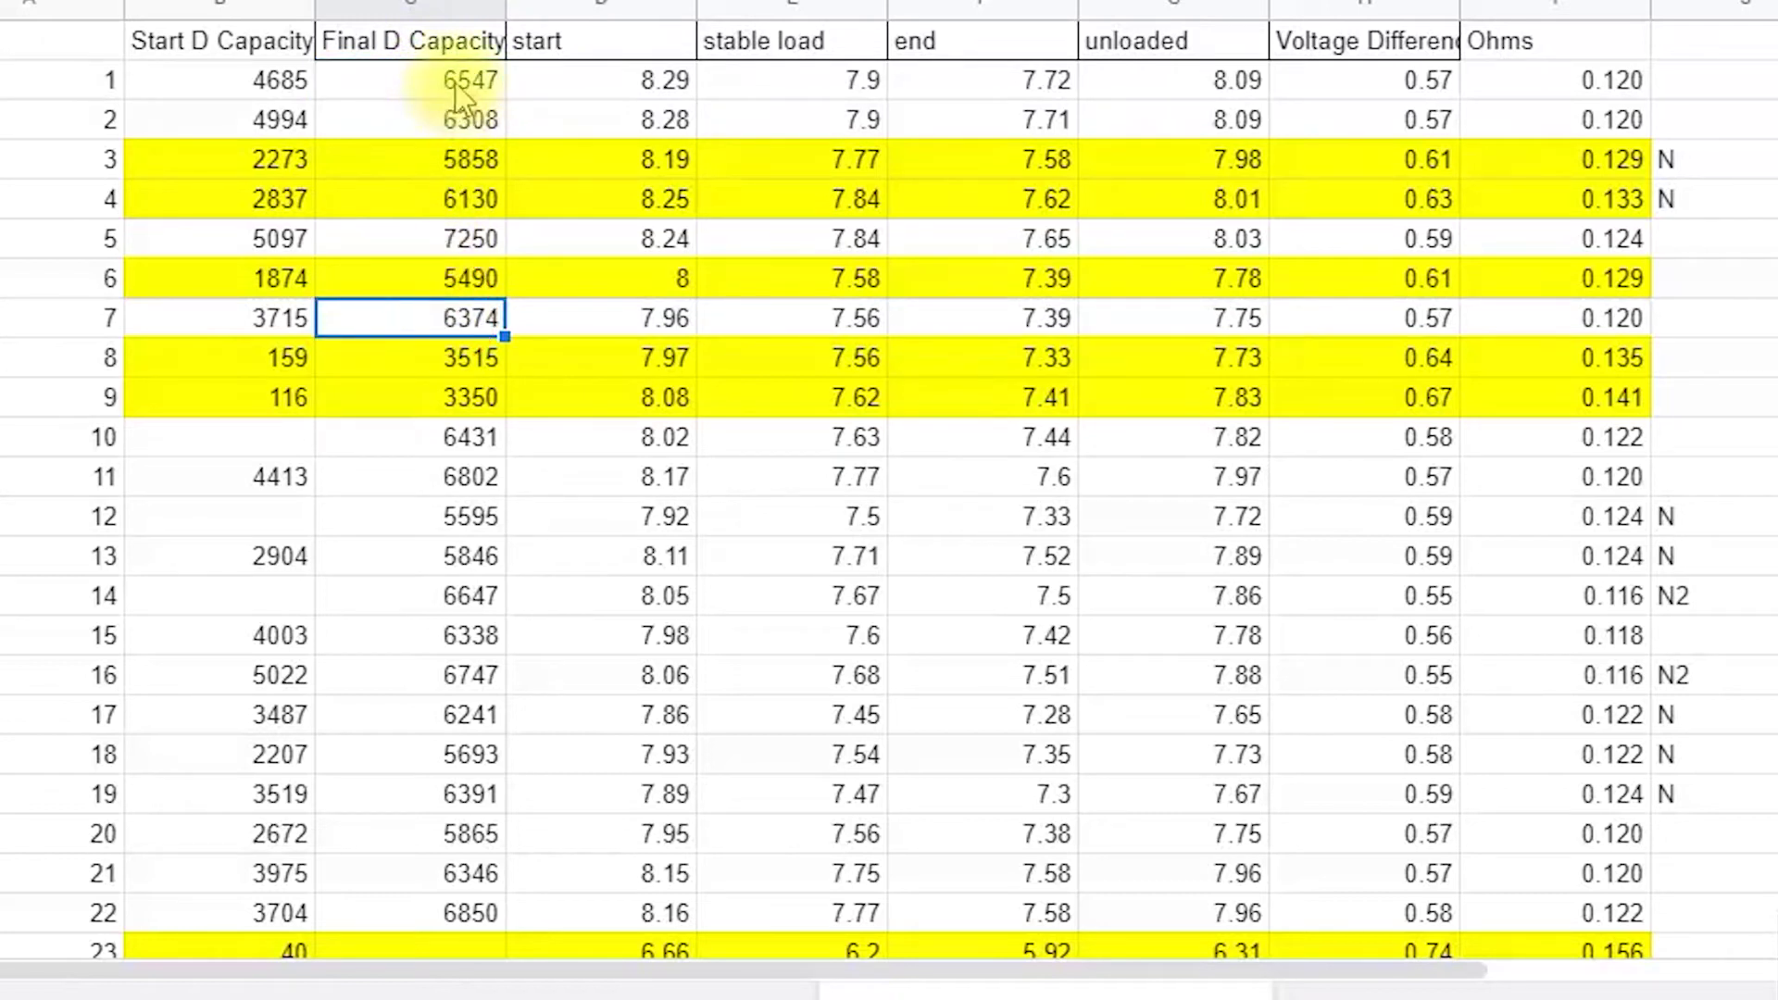
click(444, 84)
click(443, 318)
click(463, 82)
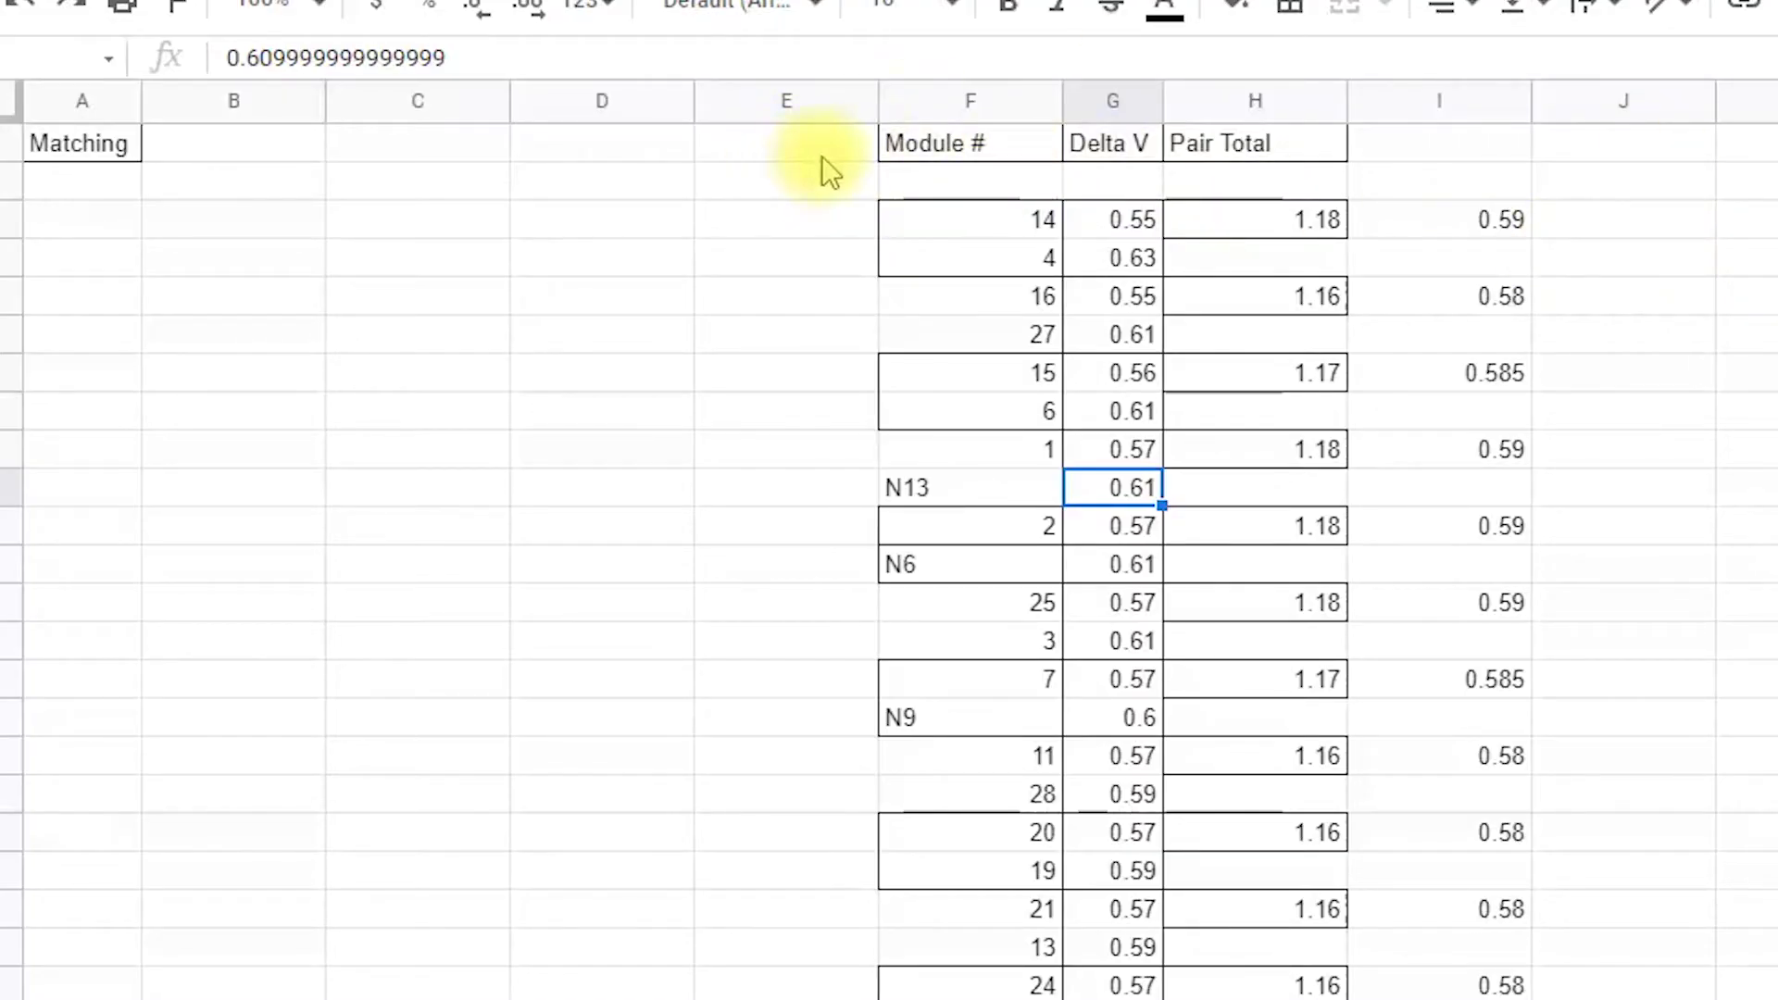
Review the full list of matched module pairs, including Delta V, pair totals and the values in column I
scroll(1628, 954, down, 3)
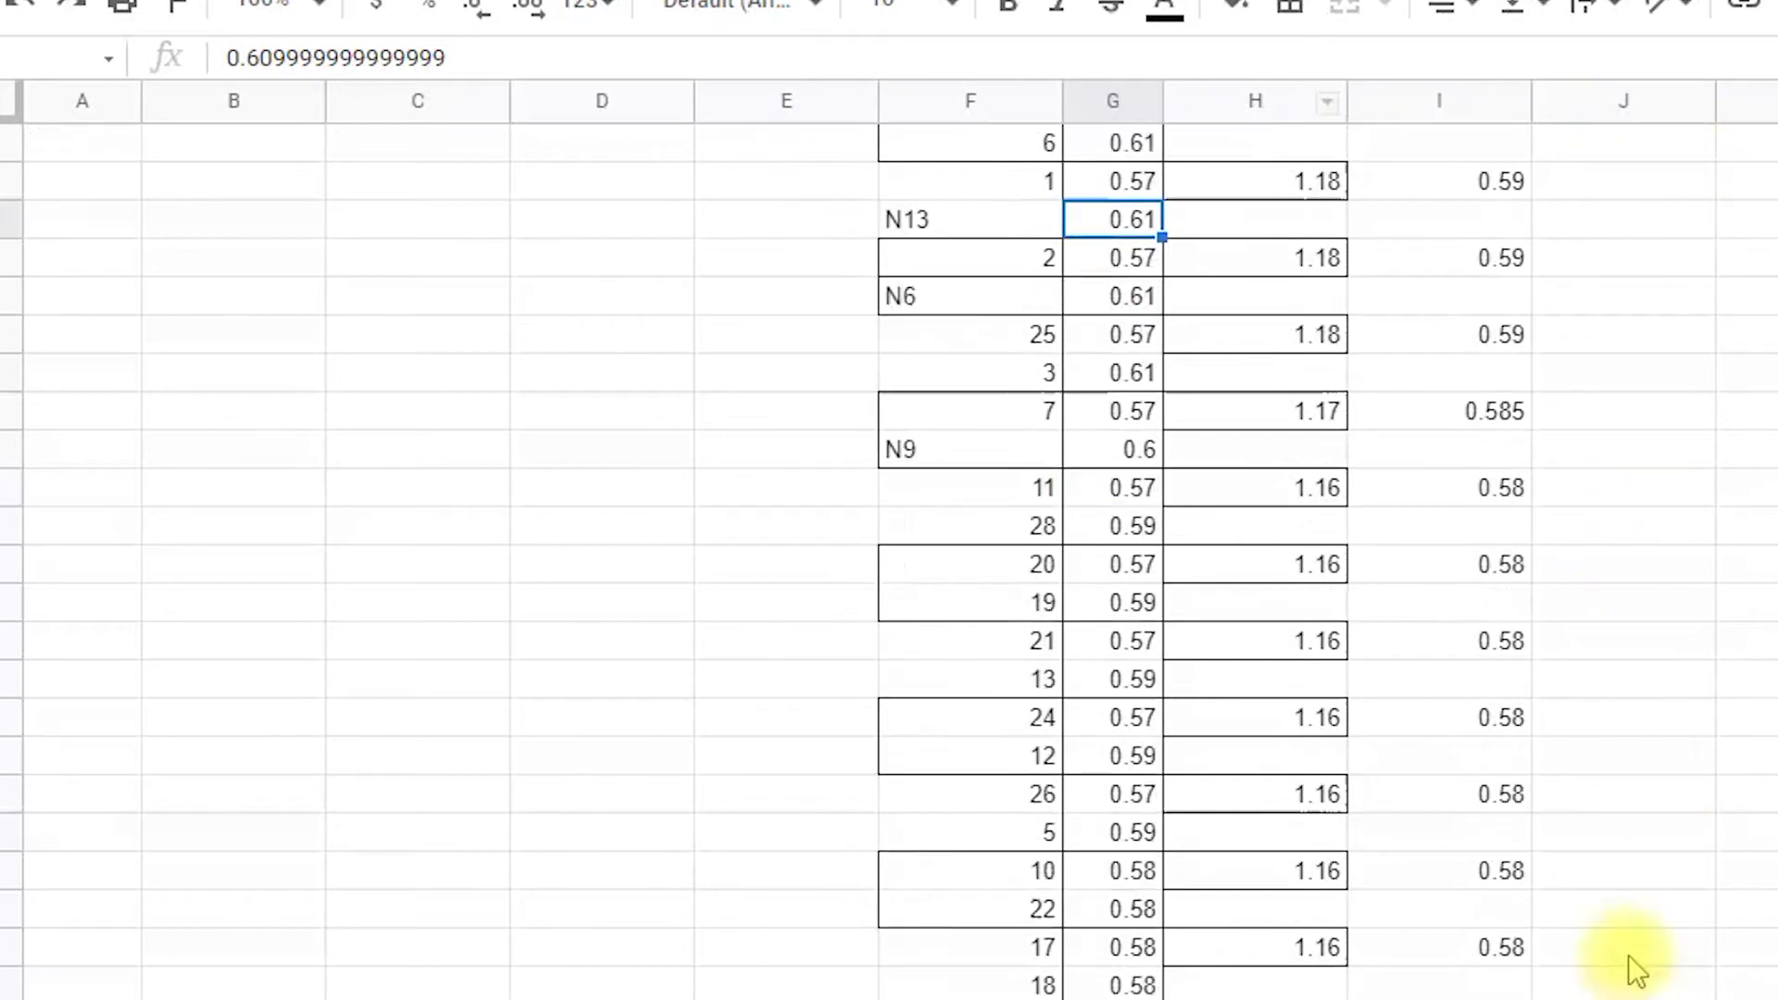
scroll(1628, 954, up, 3)
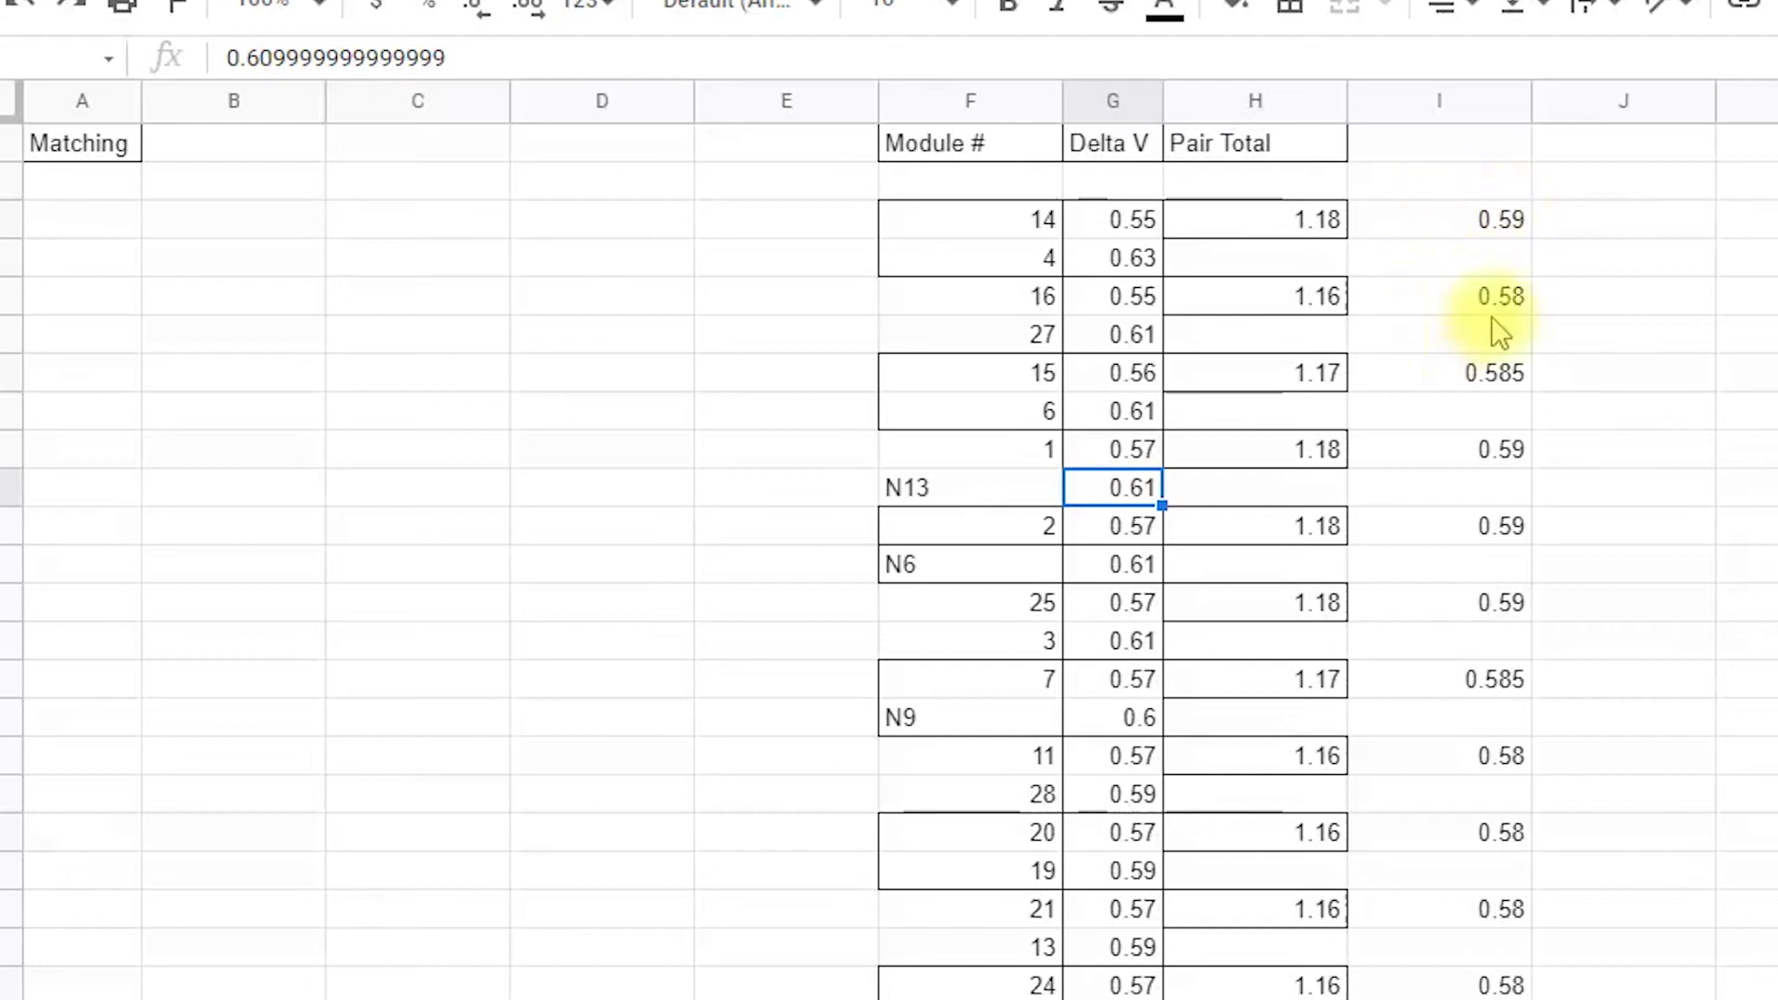
scroll(1586, 897, down, 3)
scroll(1586, 896, up, 3)
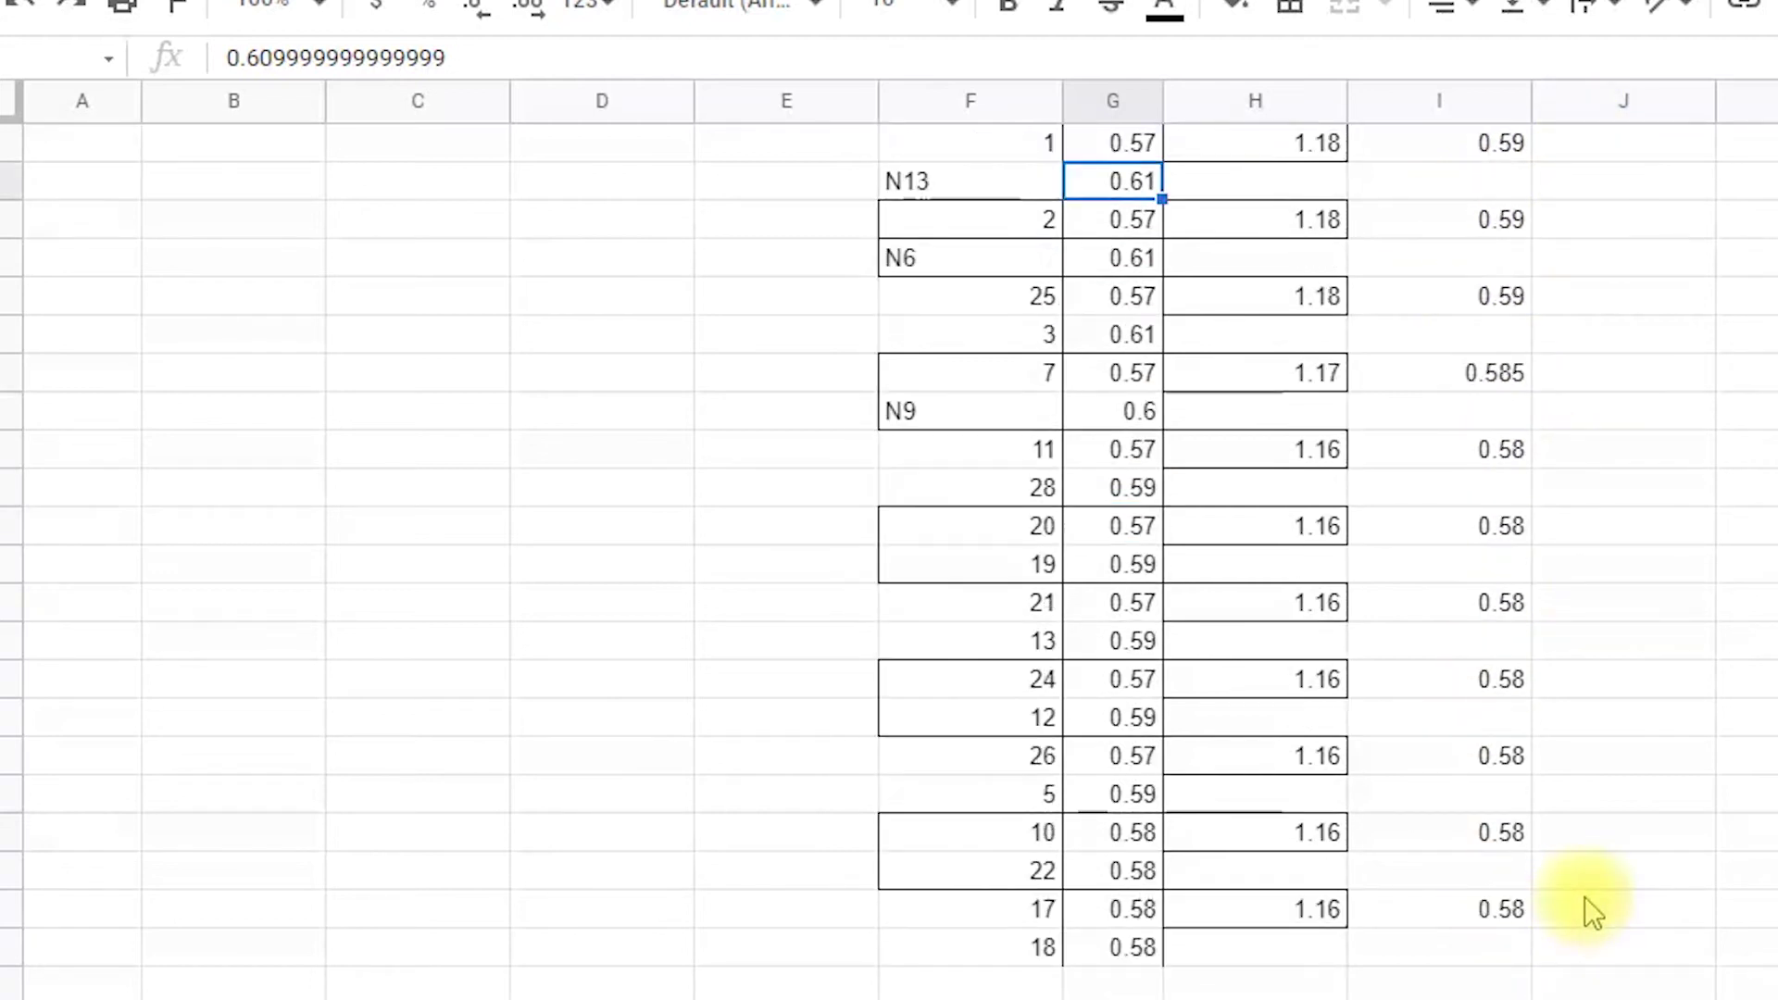
scroll(1658, 952, down, 3)
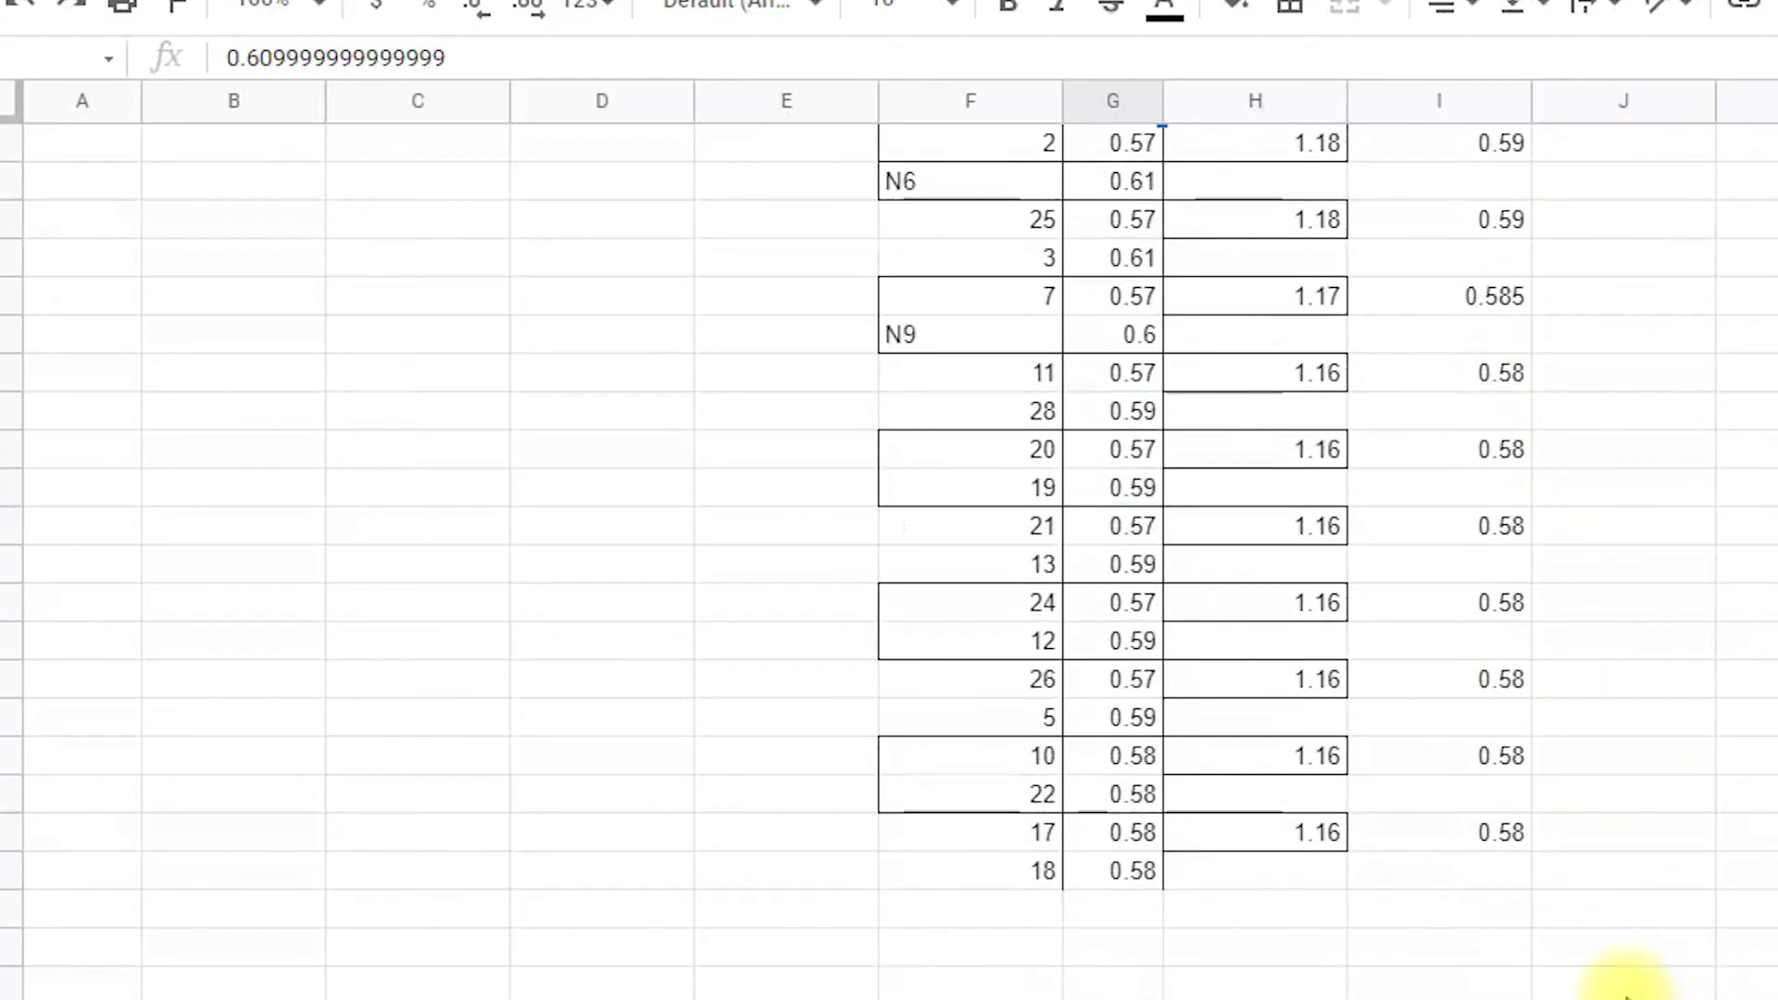
scroll(1631, 978, up, 3)
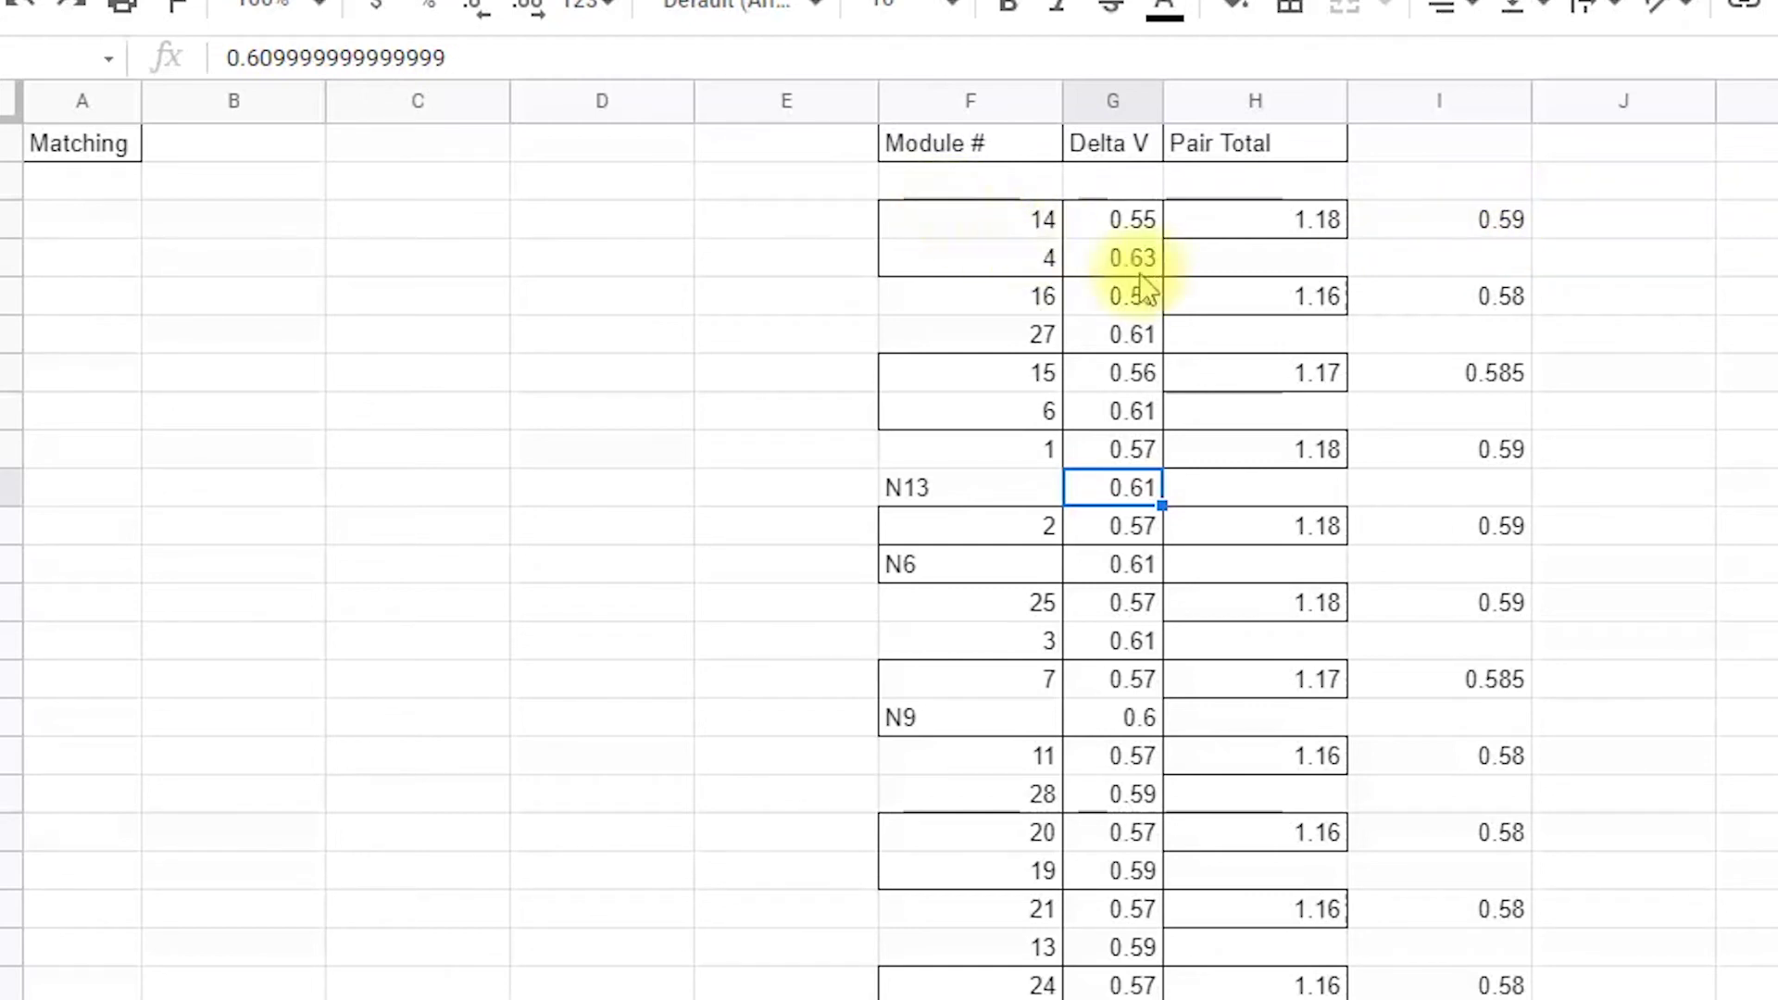
Examine matched modules 14 and 4, and consult the new battery resistance sheet and the original battery test sheet
click(979, 224)
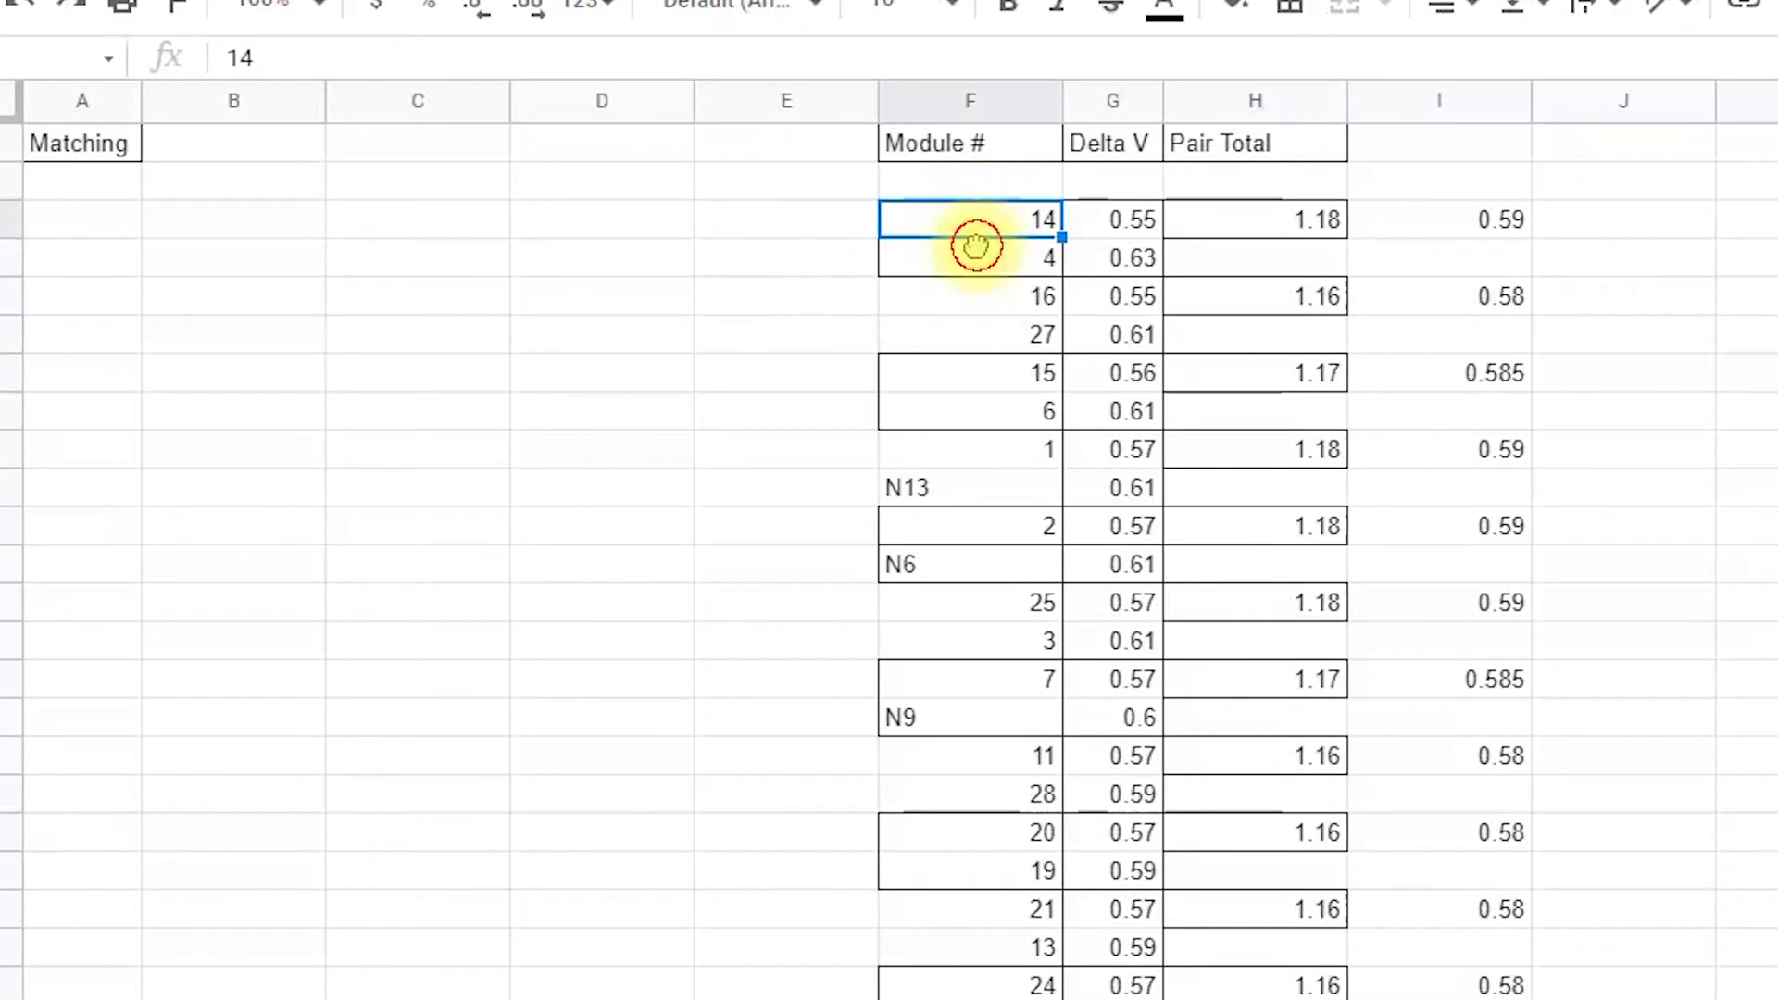
key(Down)
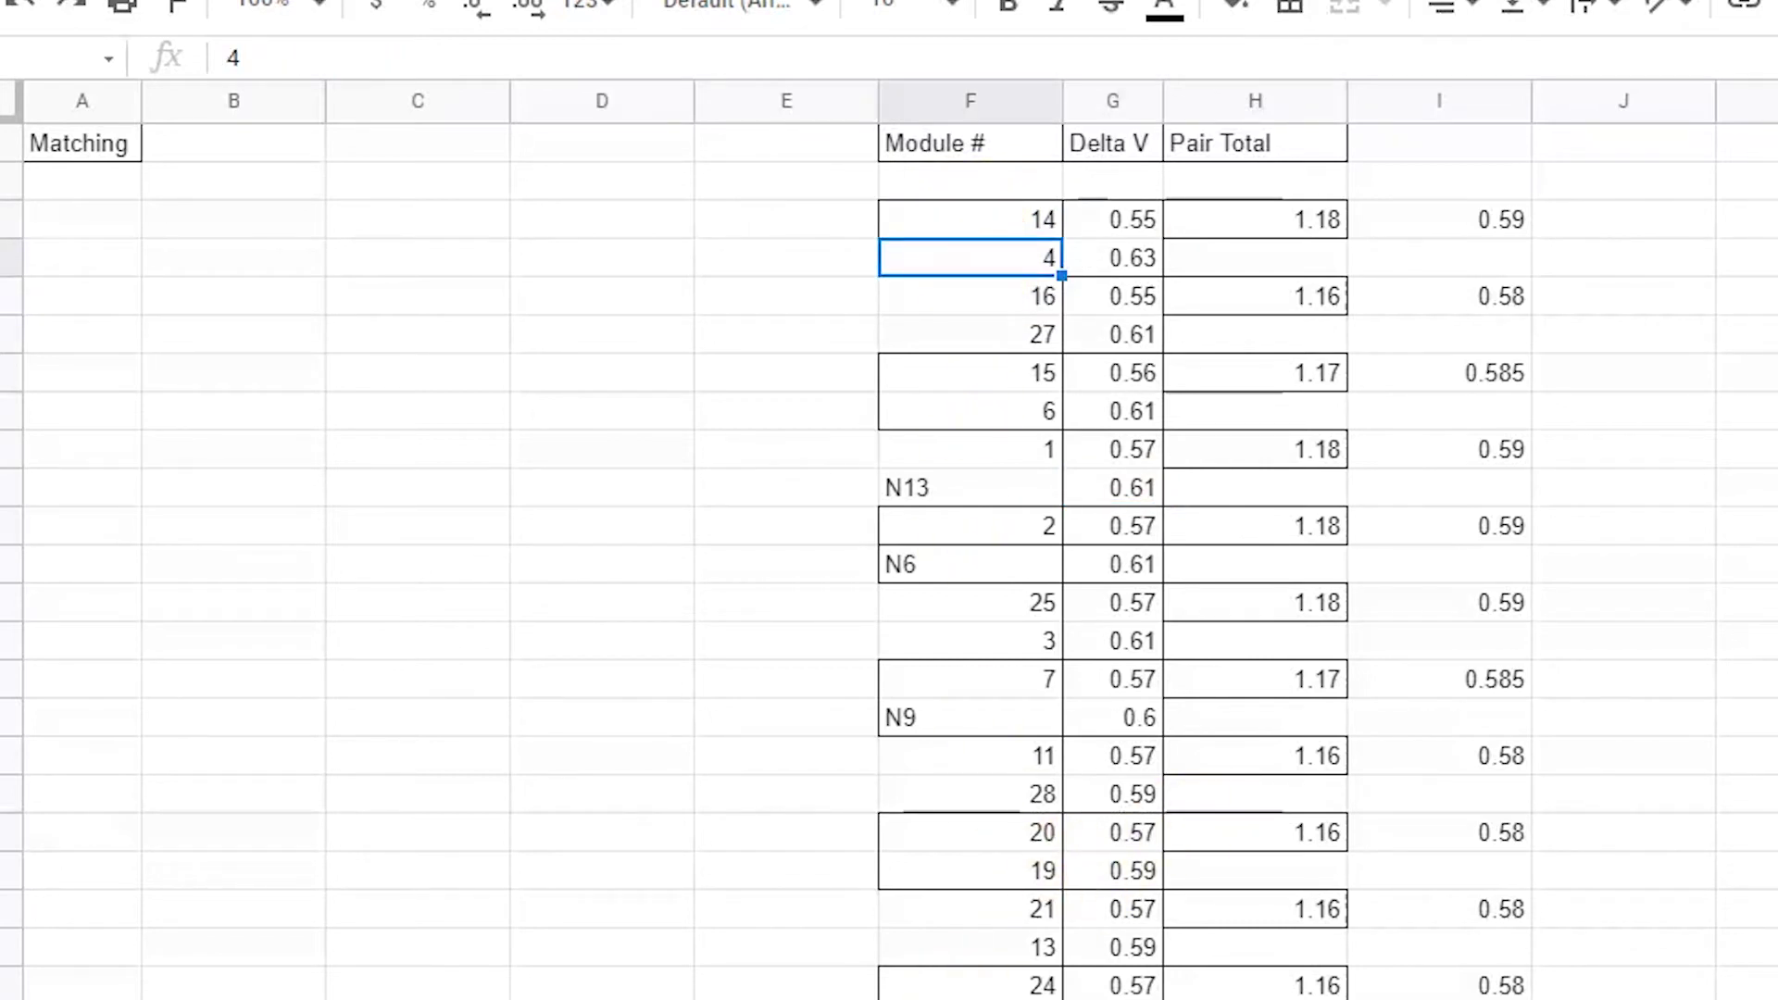
key(ctrl+Page_Up)
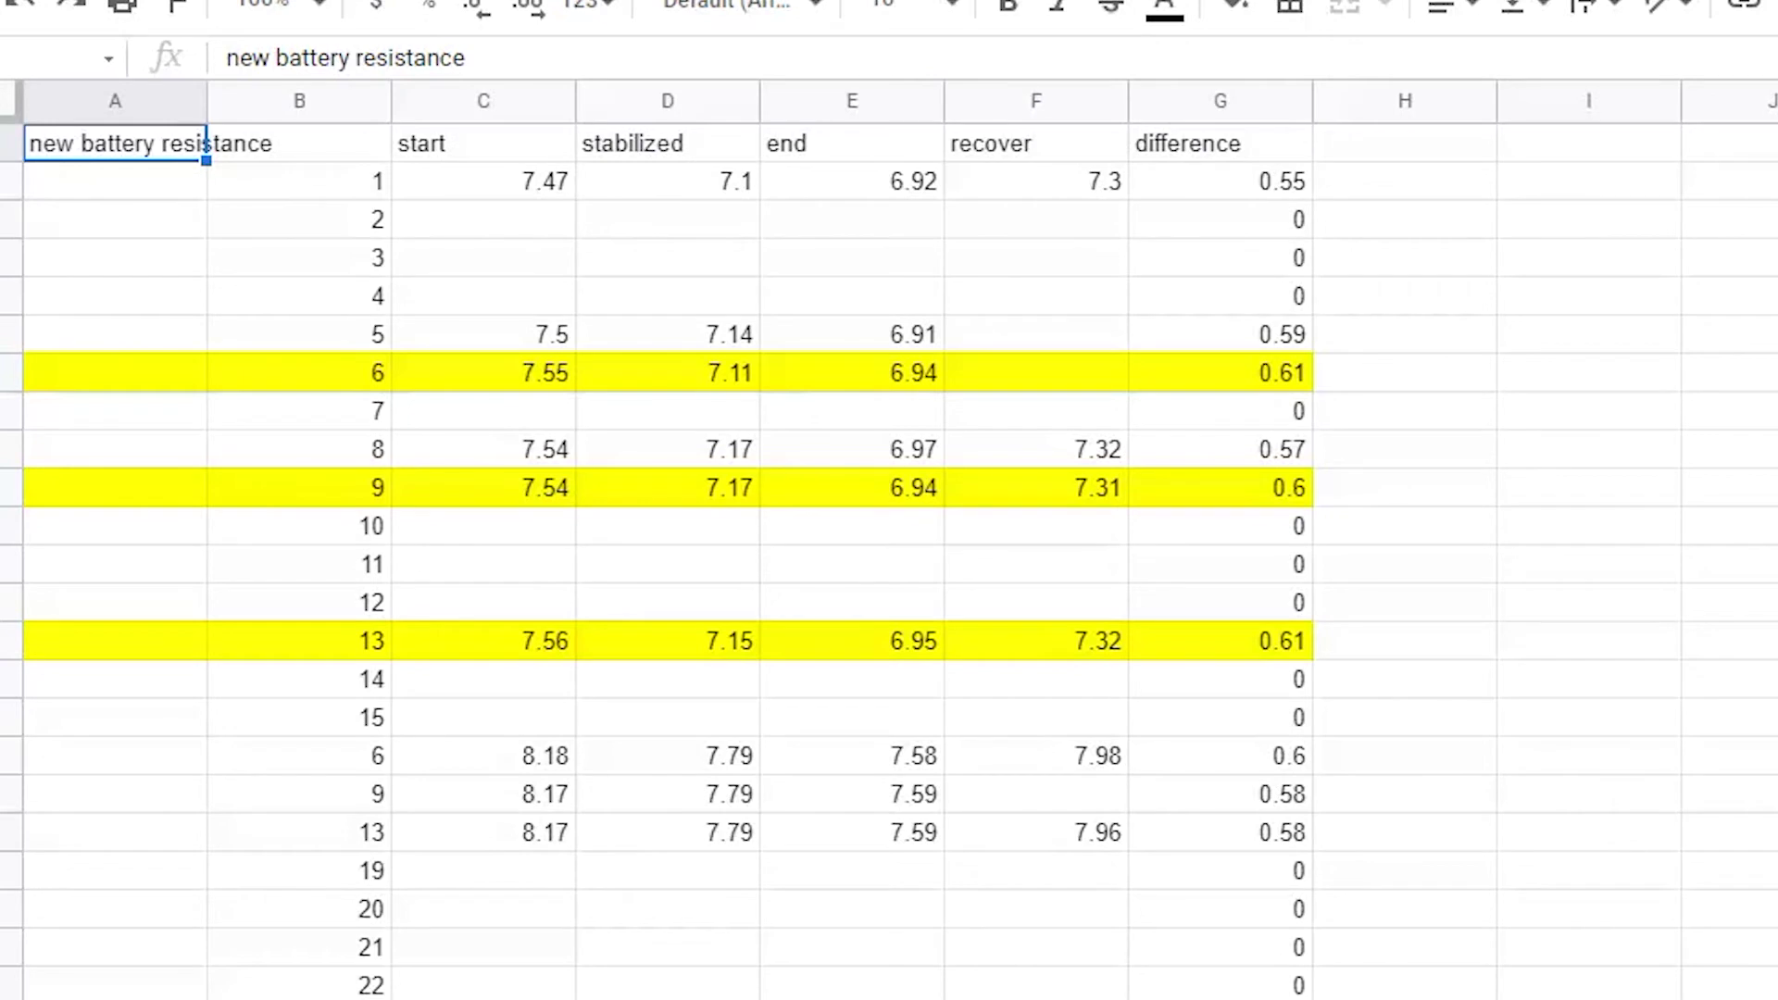
key(ctrl+Page_Up)
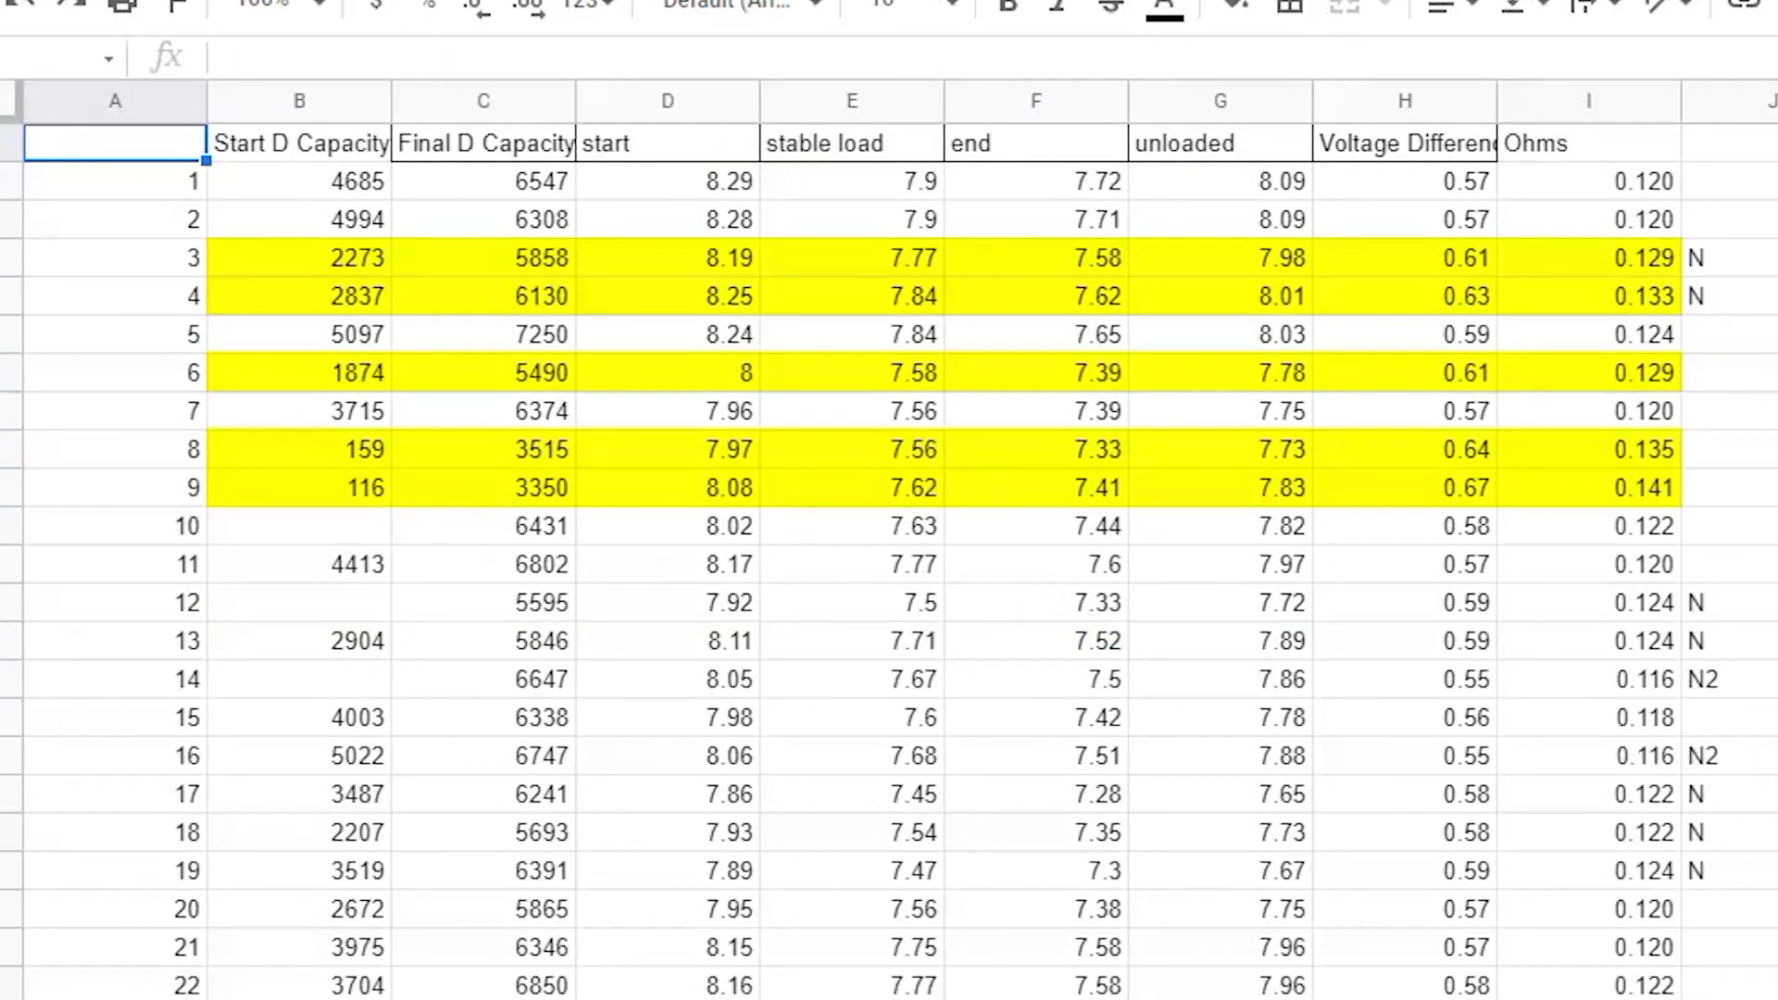
key(ctrl+Page_Down)
key(ctrl+Page_Down)
Examine the Delta V and Pair Total formula of modules 14 and 4, and look over the other pairs' totals
click(1145, 253)
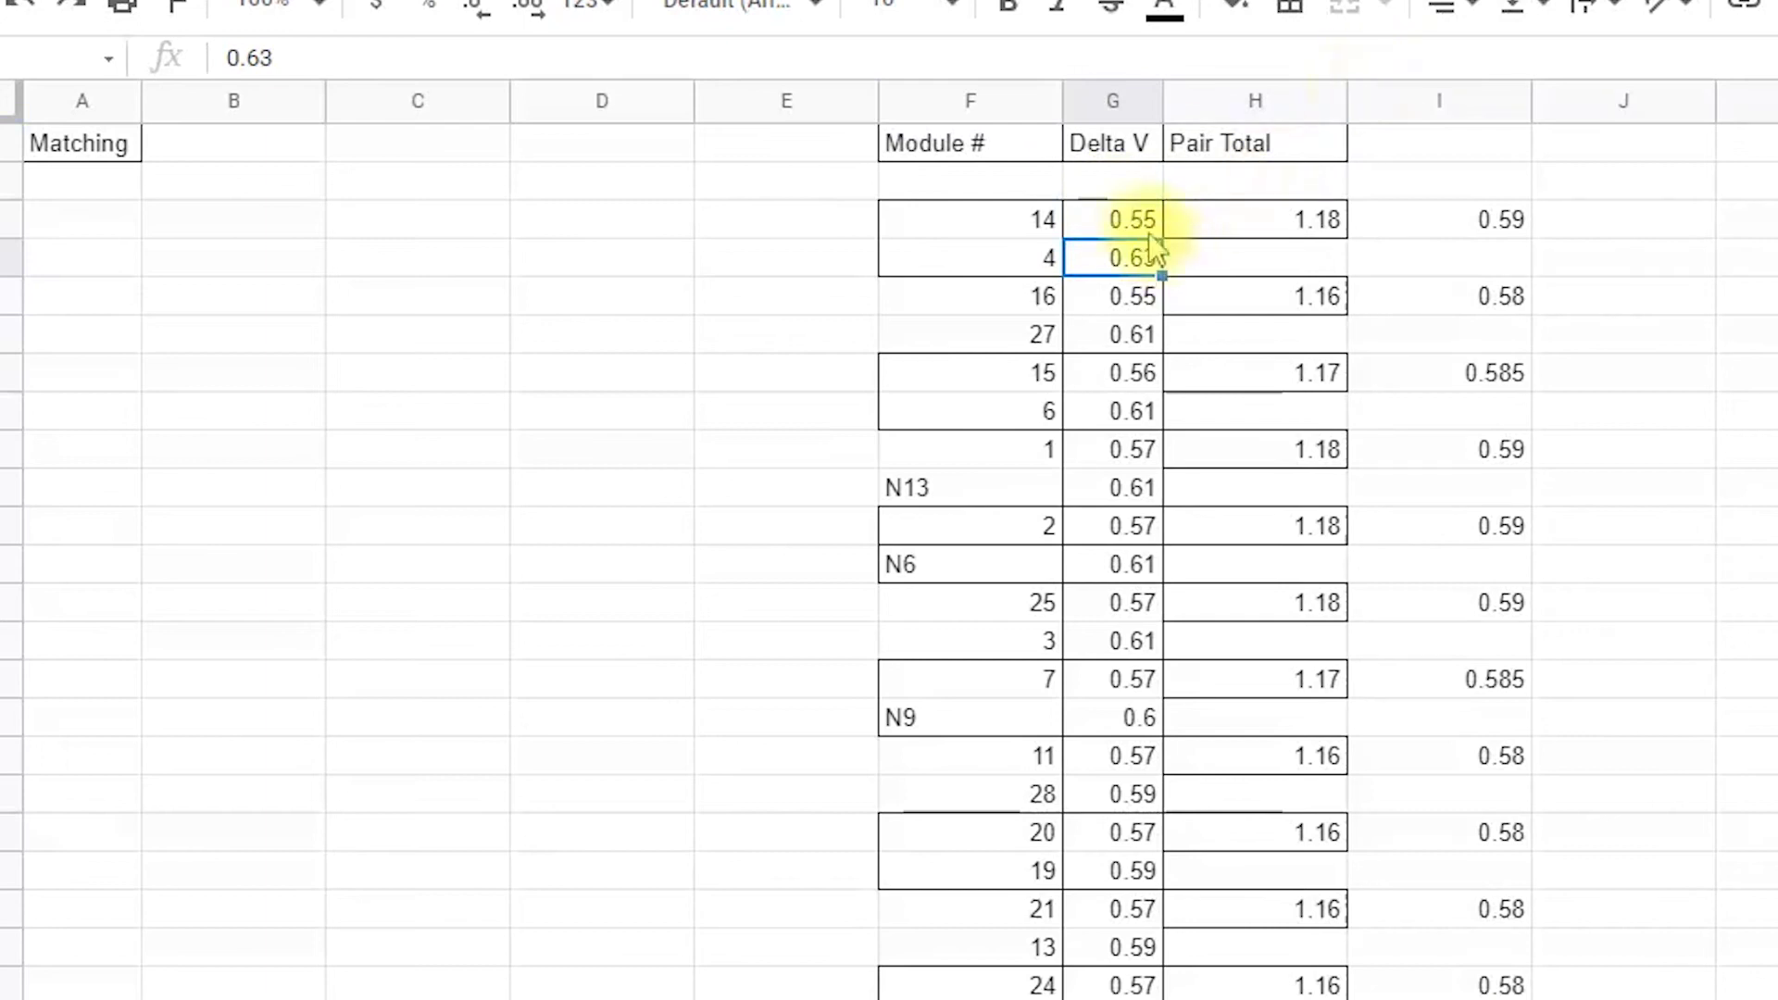
click(1131, 221)
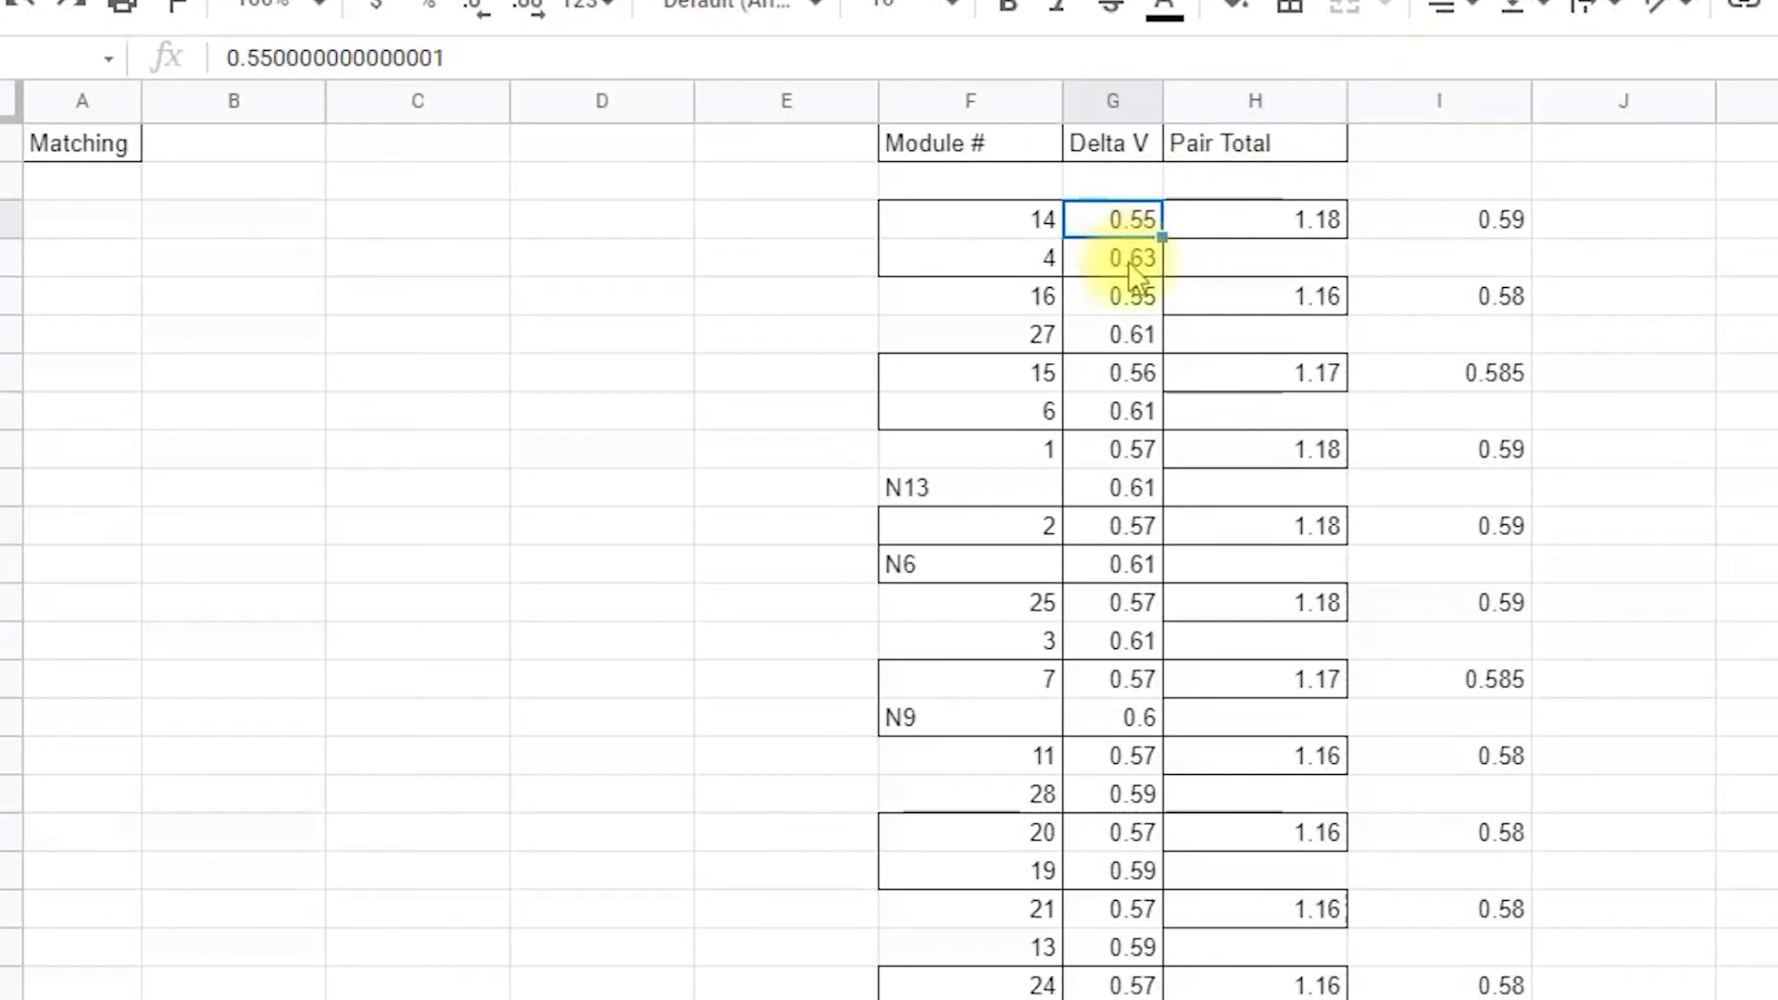
click(1304, 218)
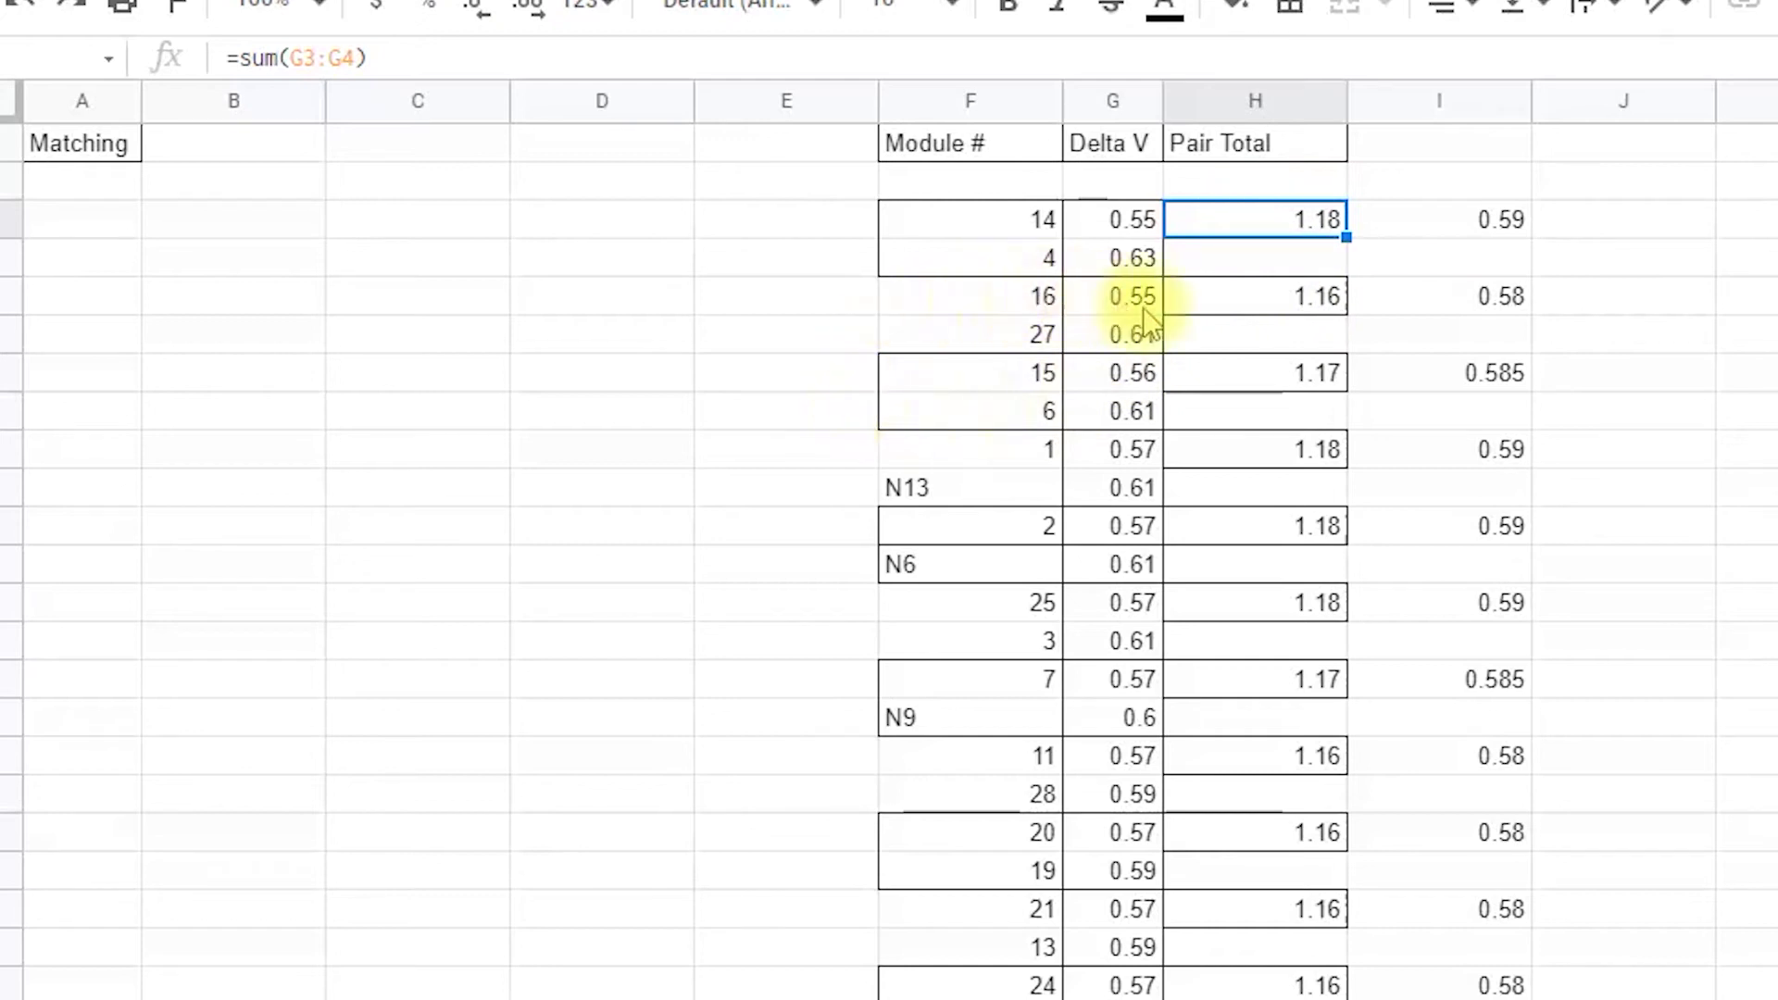
scroll(1136, 342, down, 3)
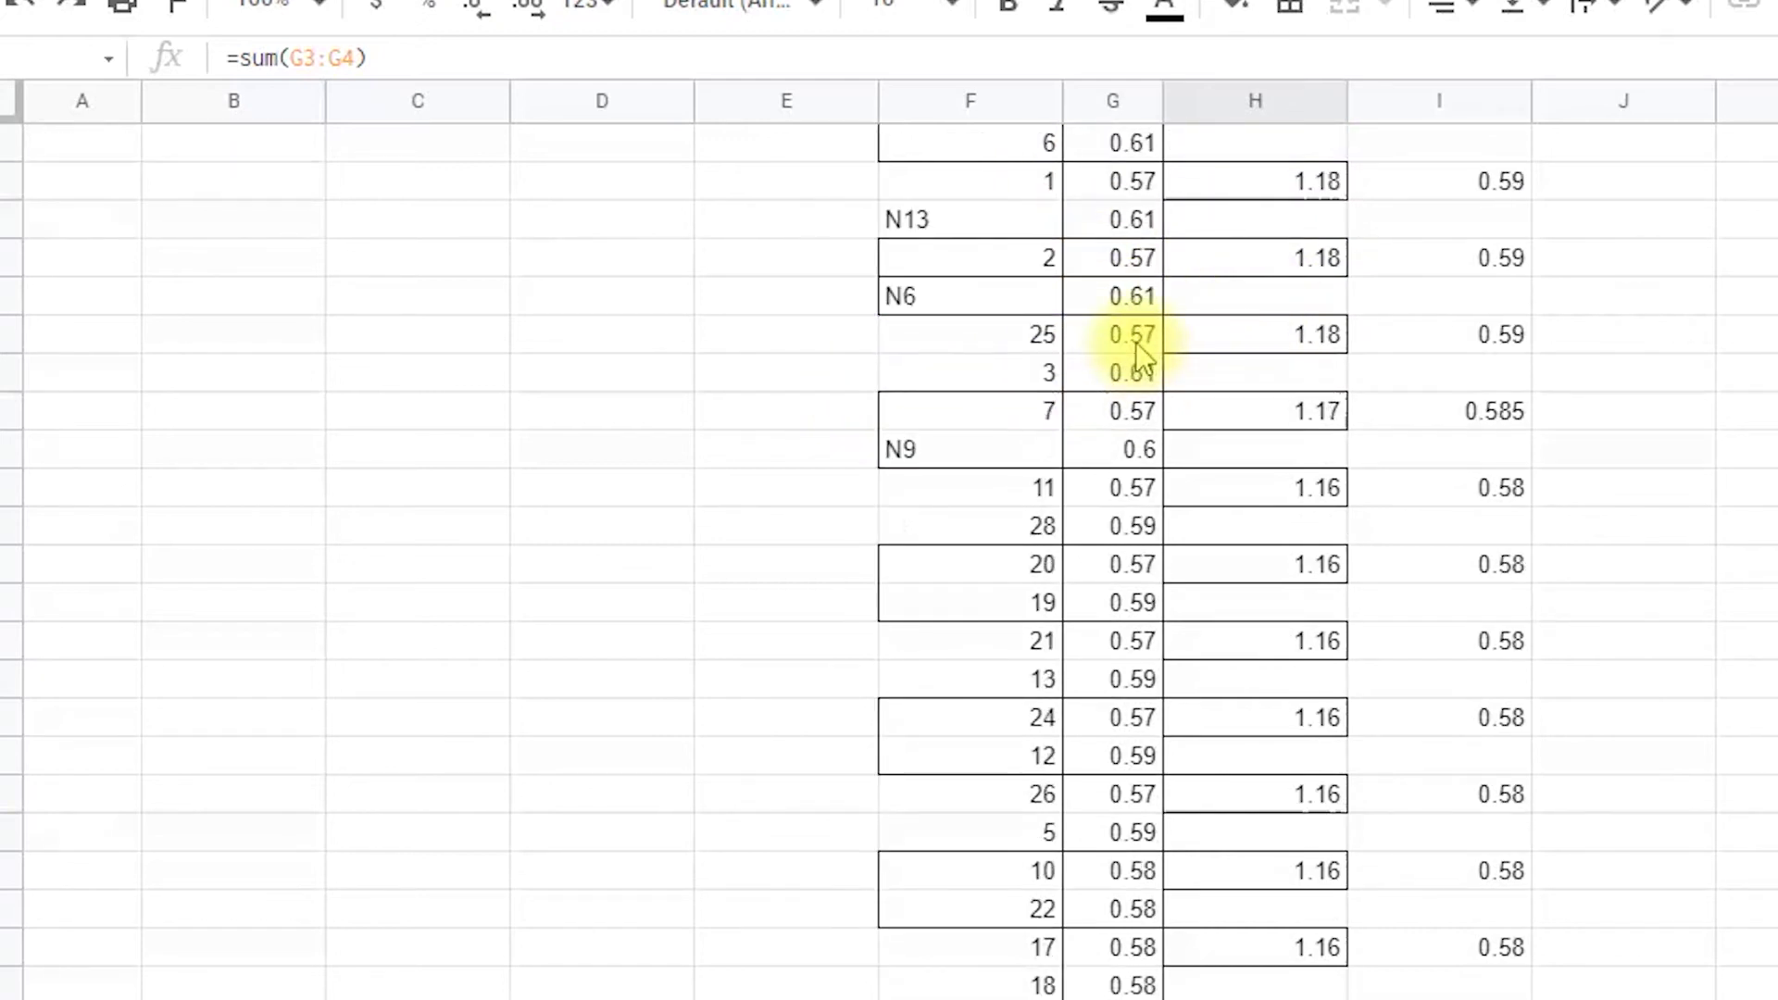
scroll(1135, 341, up, 3)
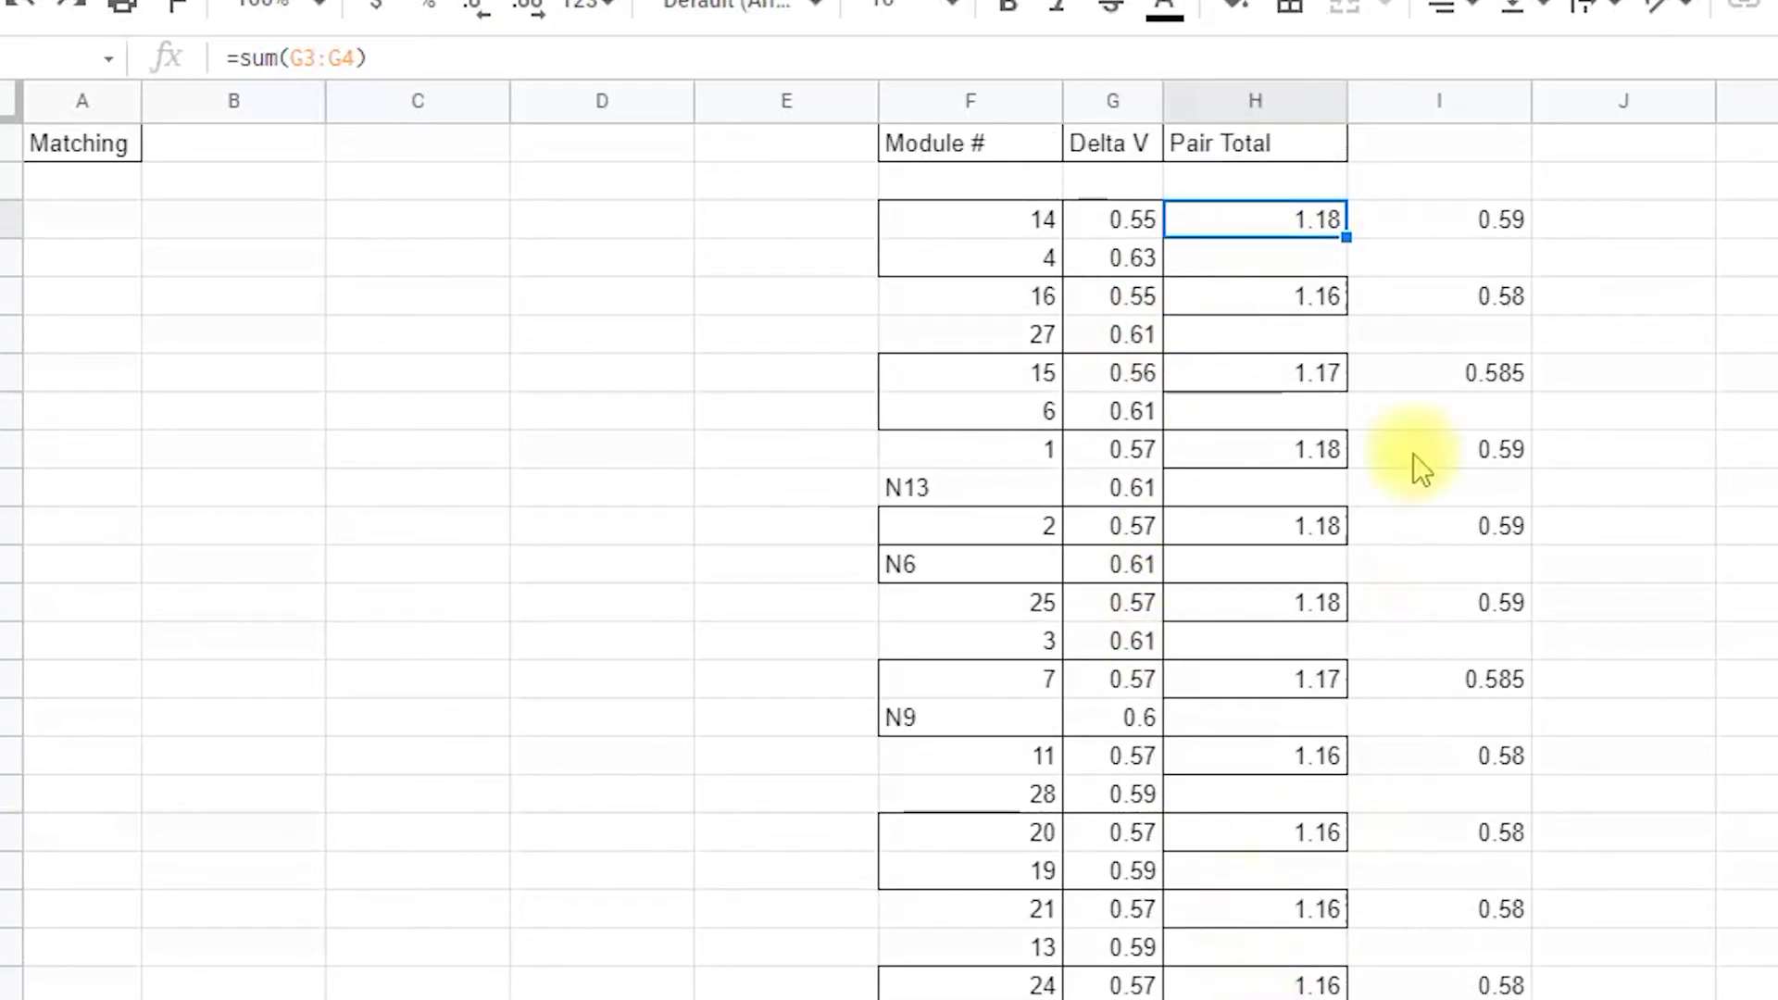
scroll(1262, 488, down, 3)
scroll(1334, 796, up, 3)
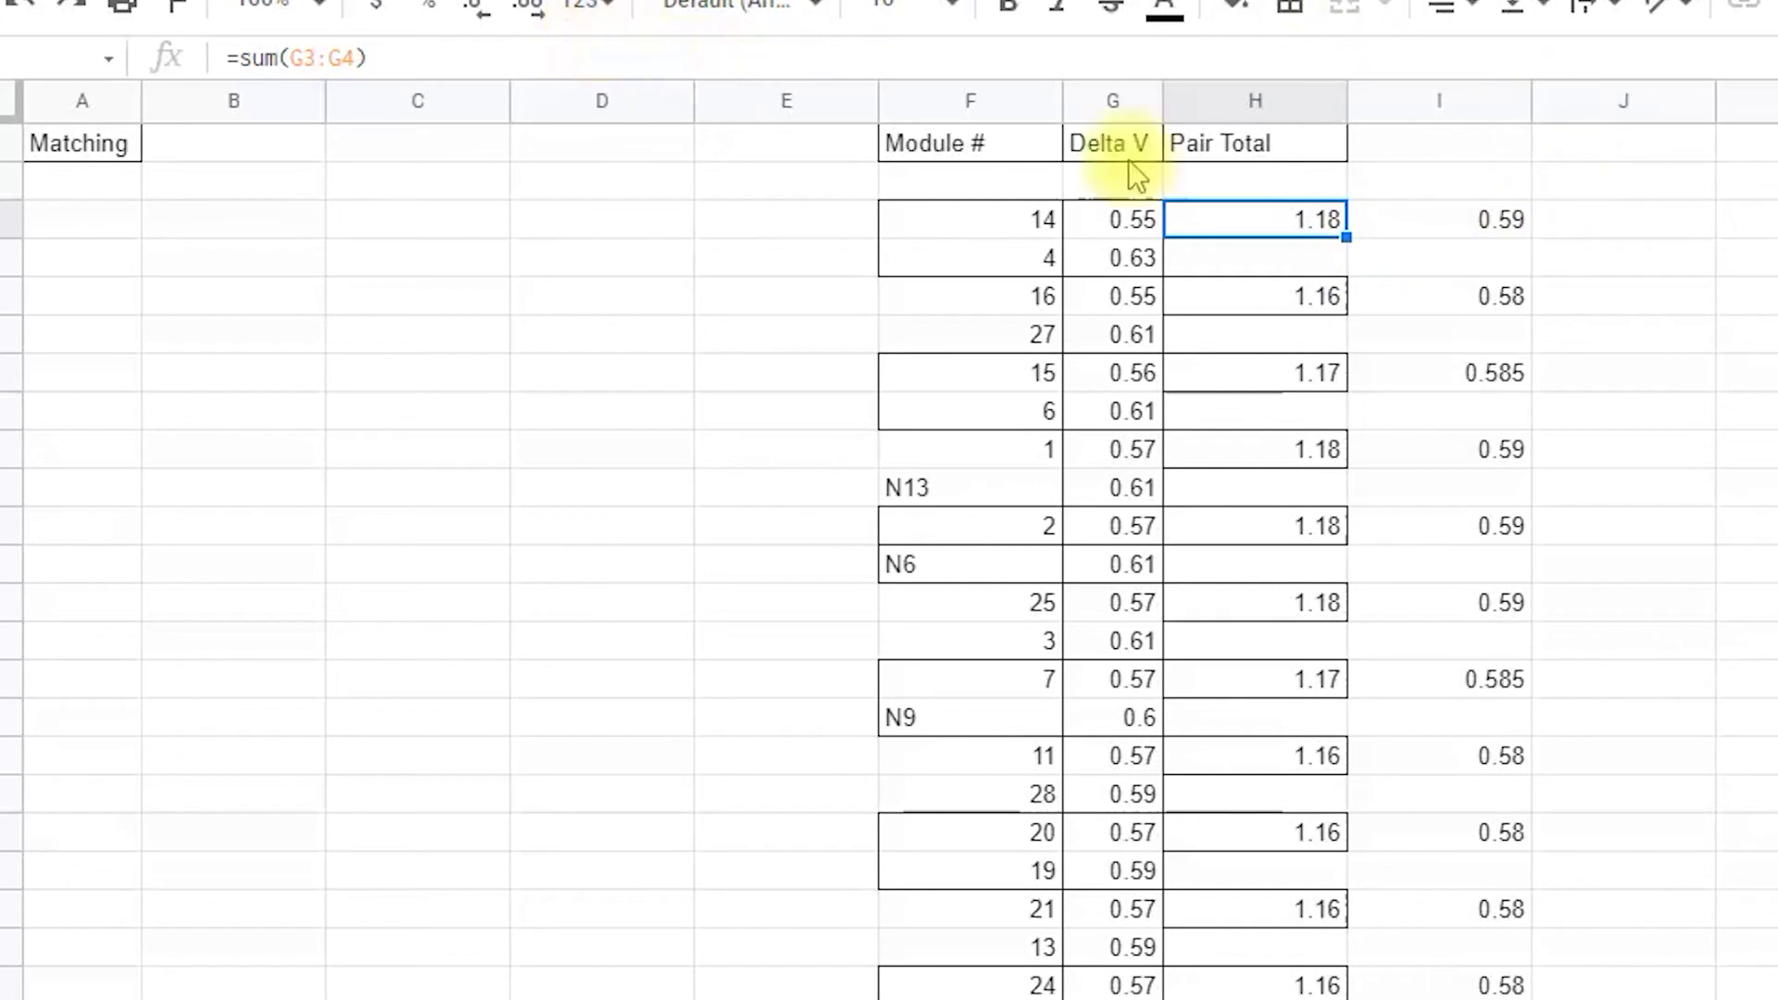
Compare the pair total of modules 14 and 4 with that of modules 16 and 27
click(1132, 223)
click(1132, 259)
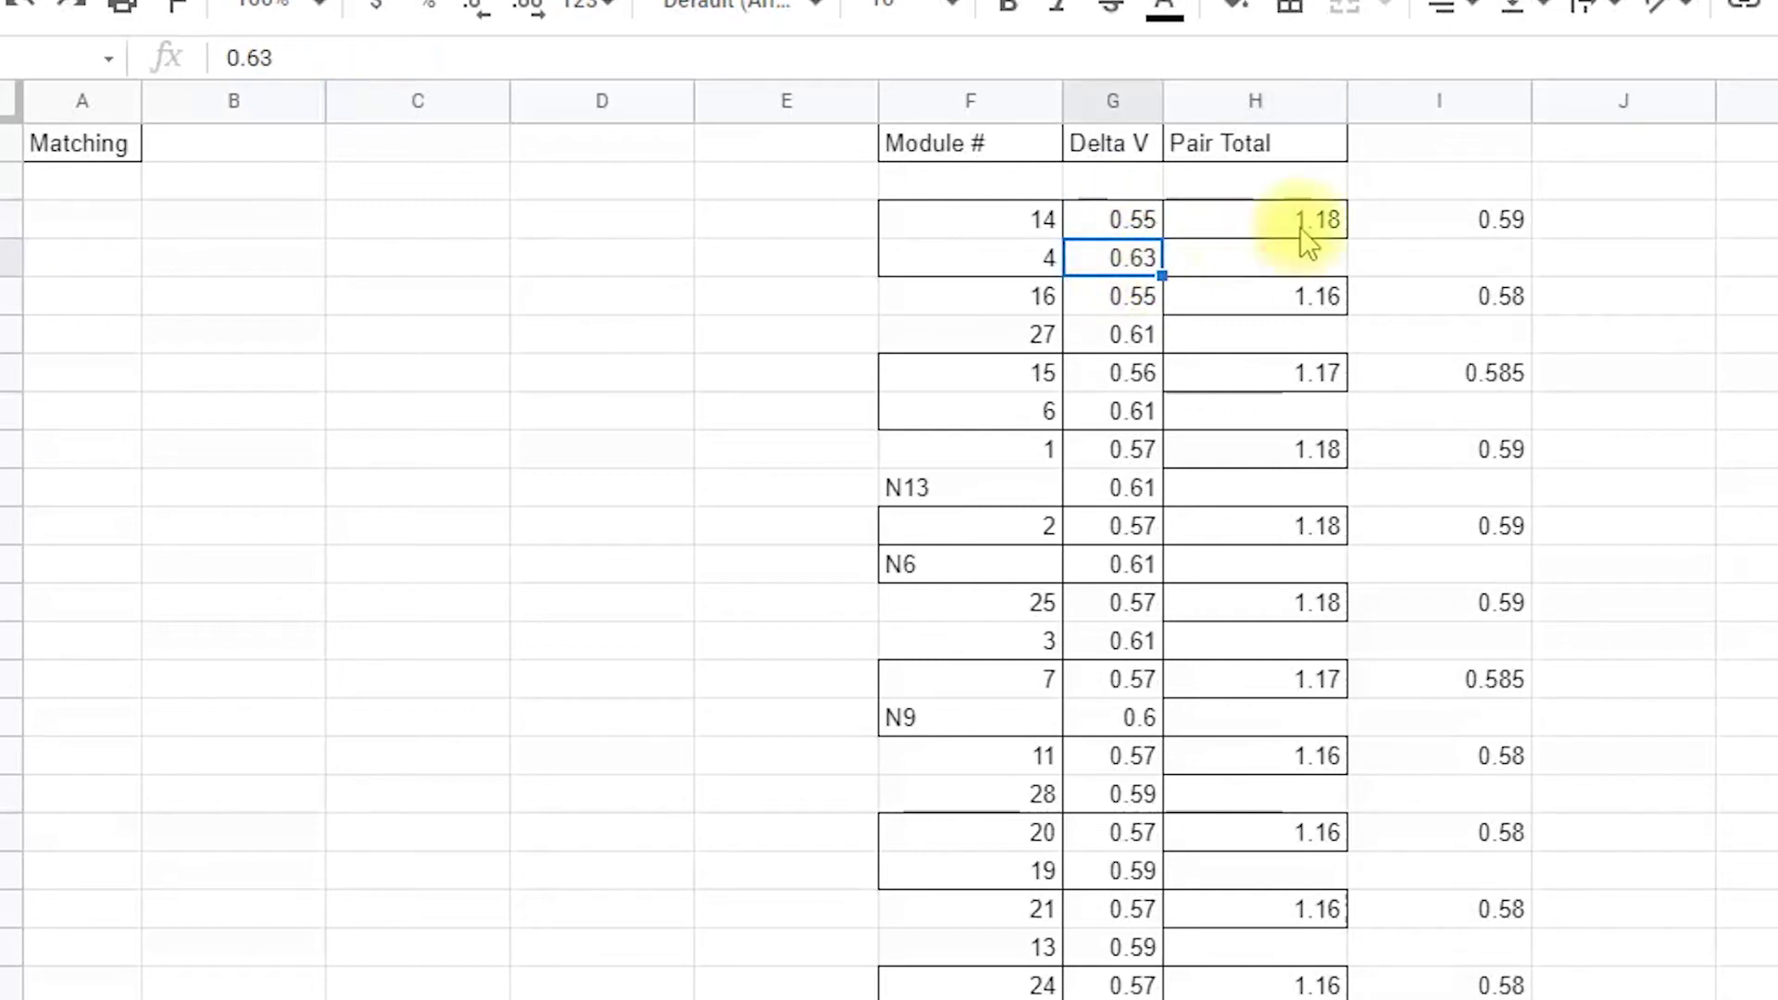
click(1309, 219)
click(1304, 300)
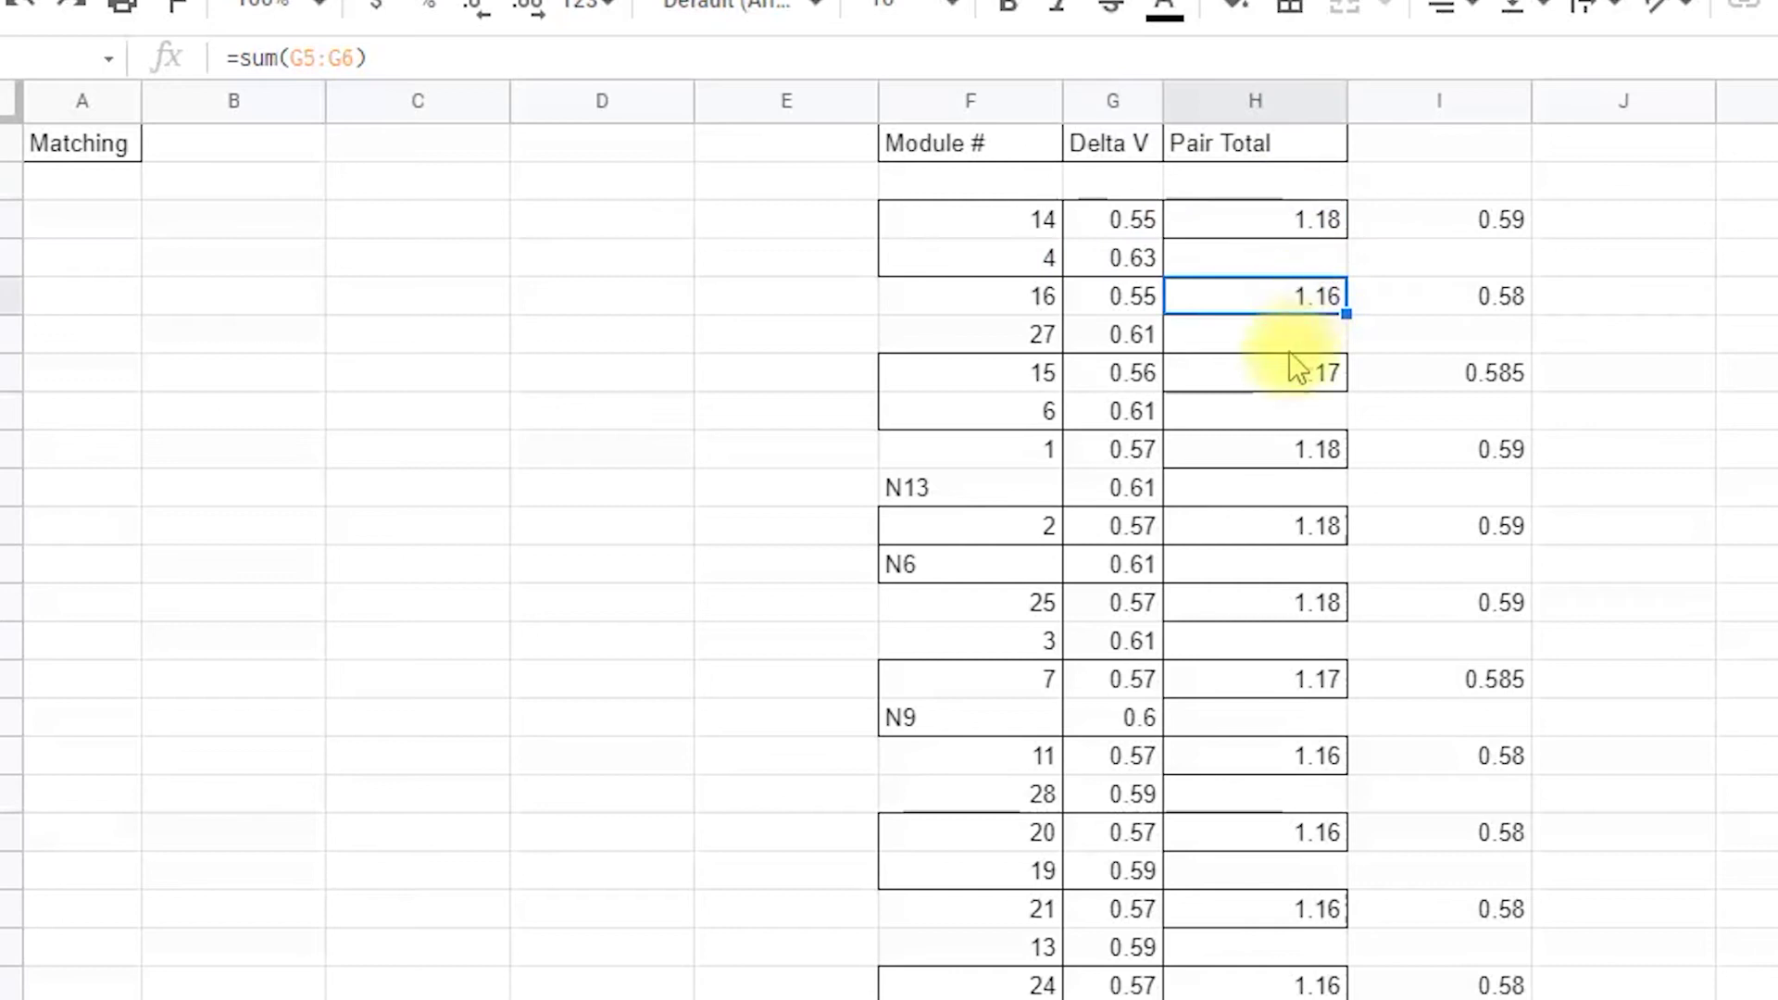
Compare the individual Delta V values of modules 14 and 4 and how they combine in their pair total
click(1119, 230)
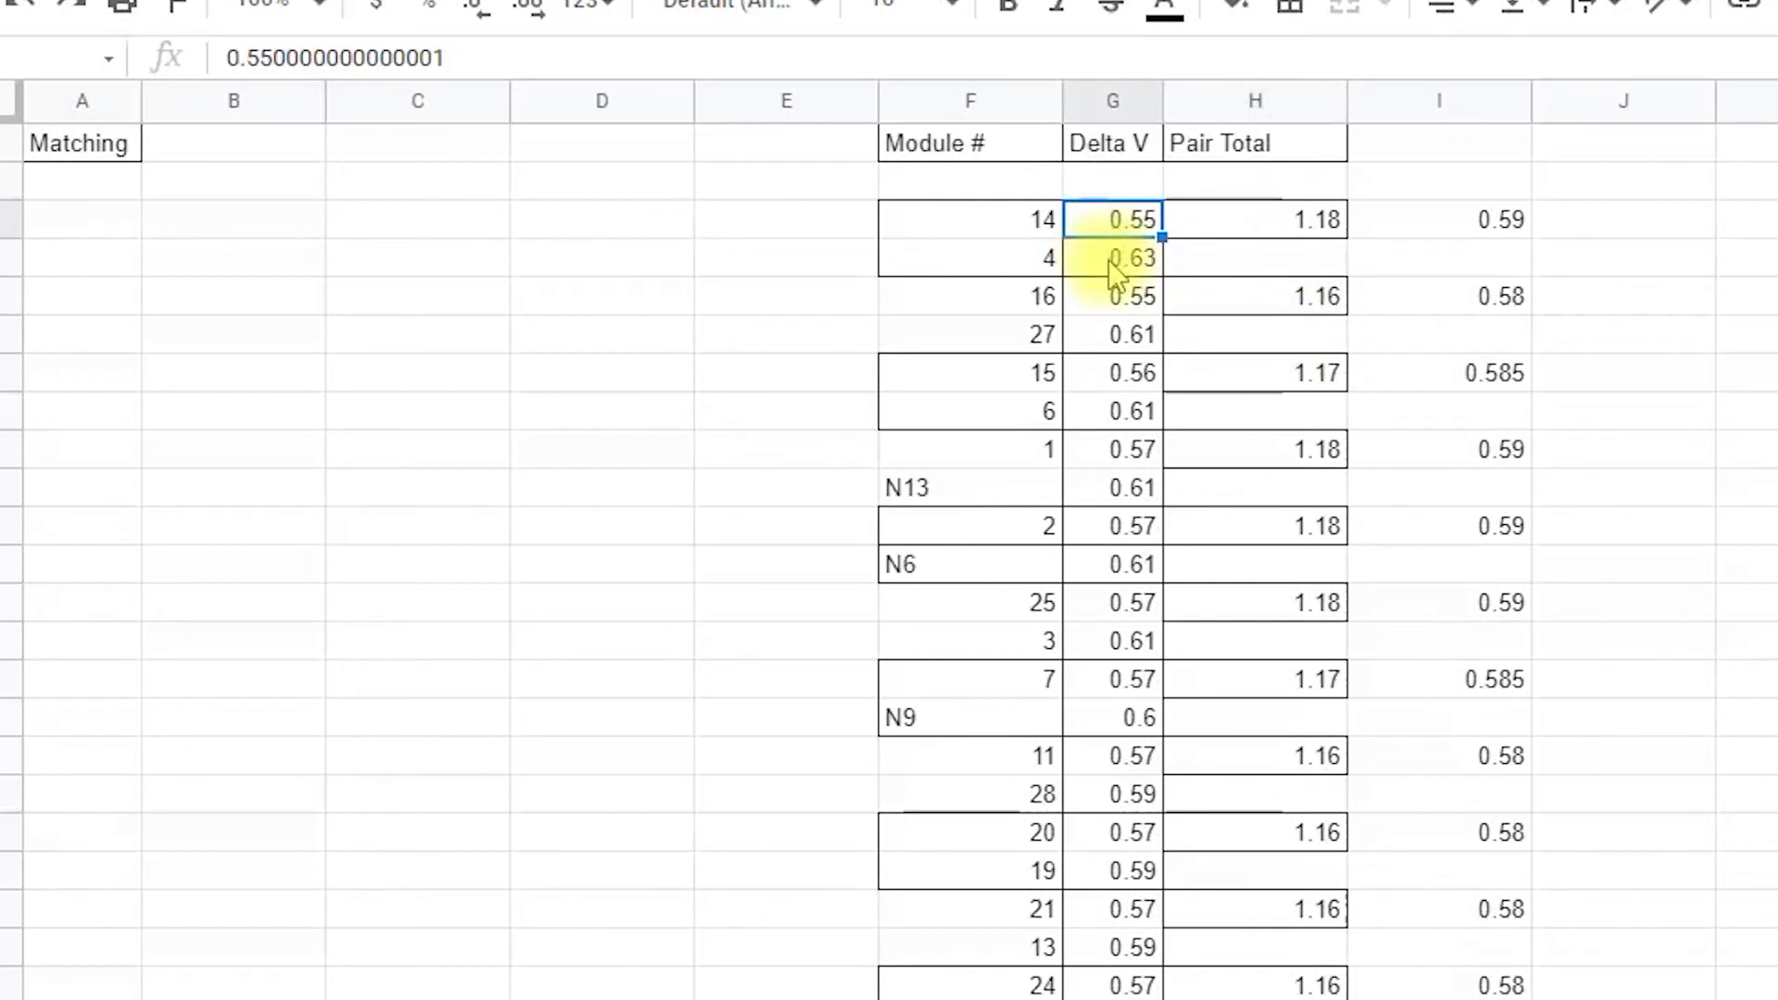
click(1122, 258)
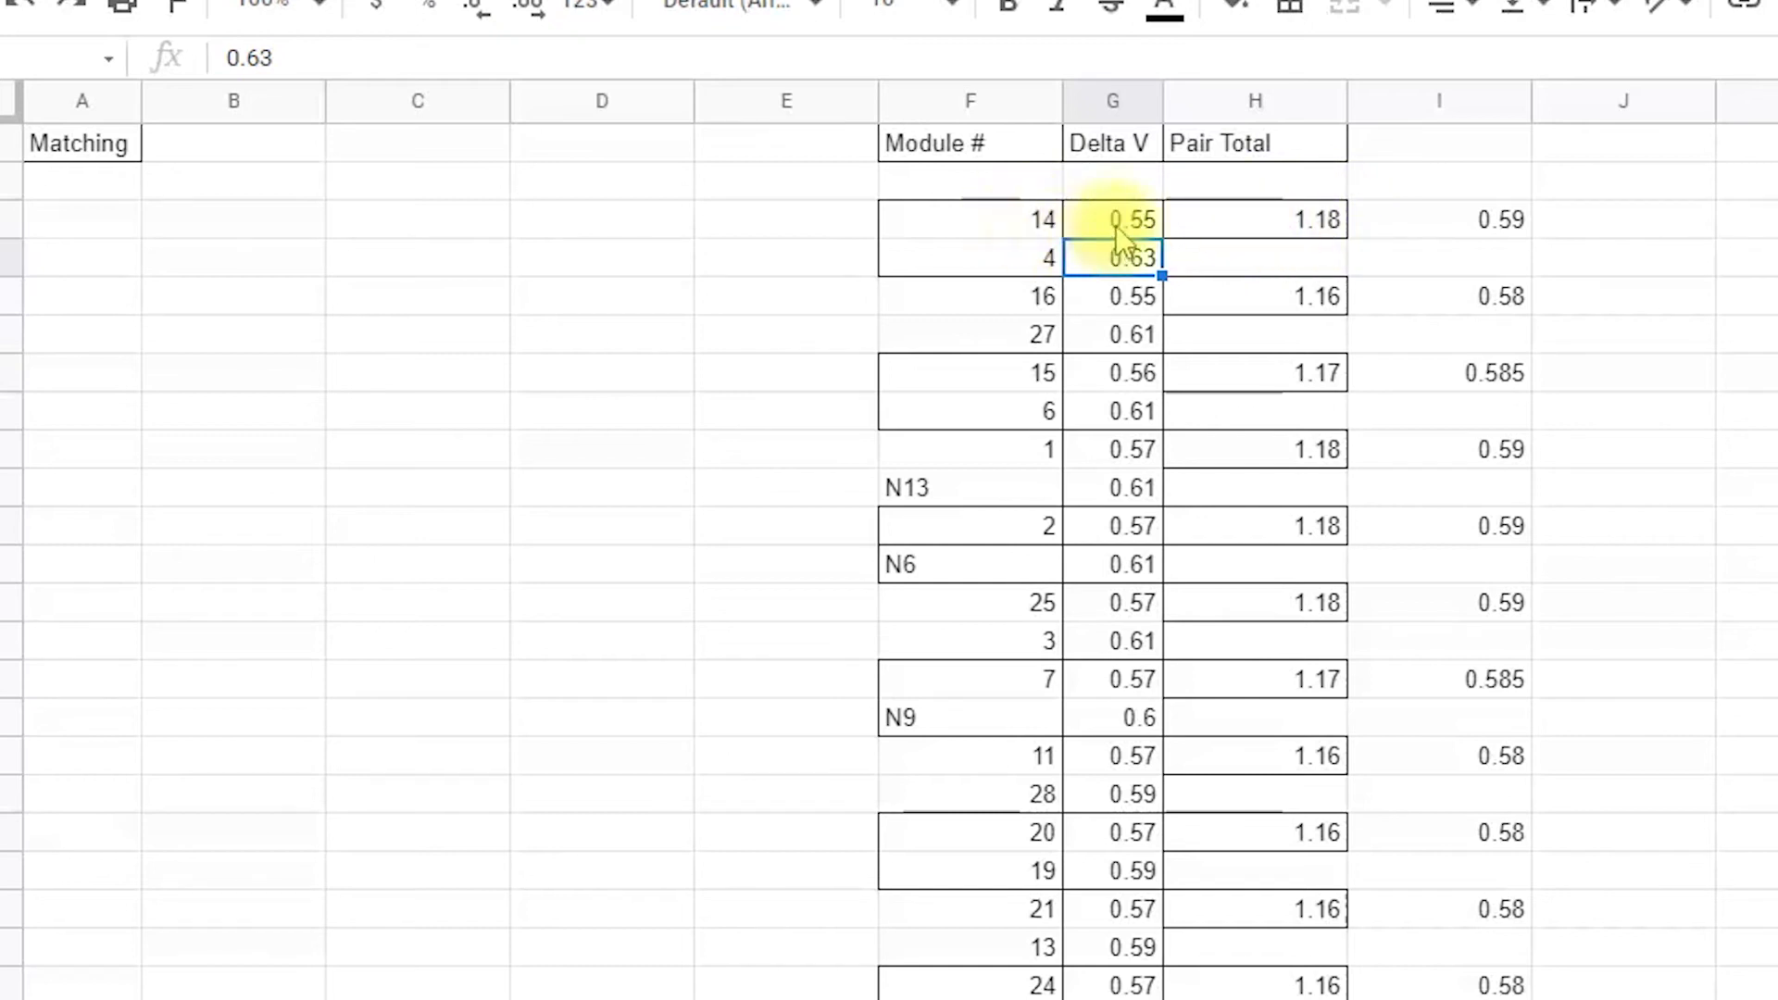
click(1116, 228)
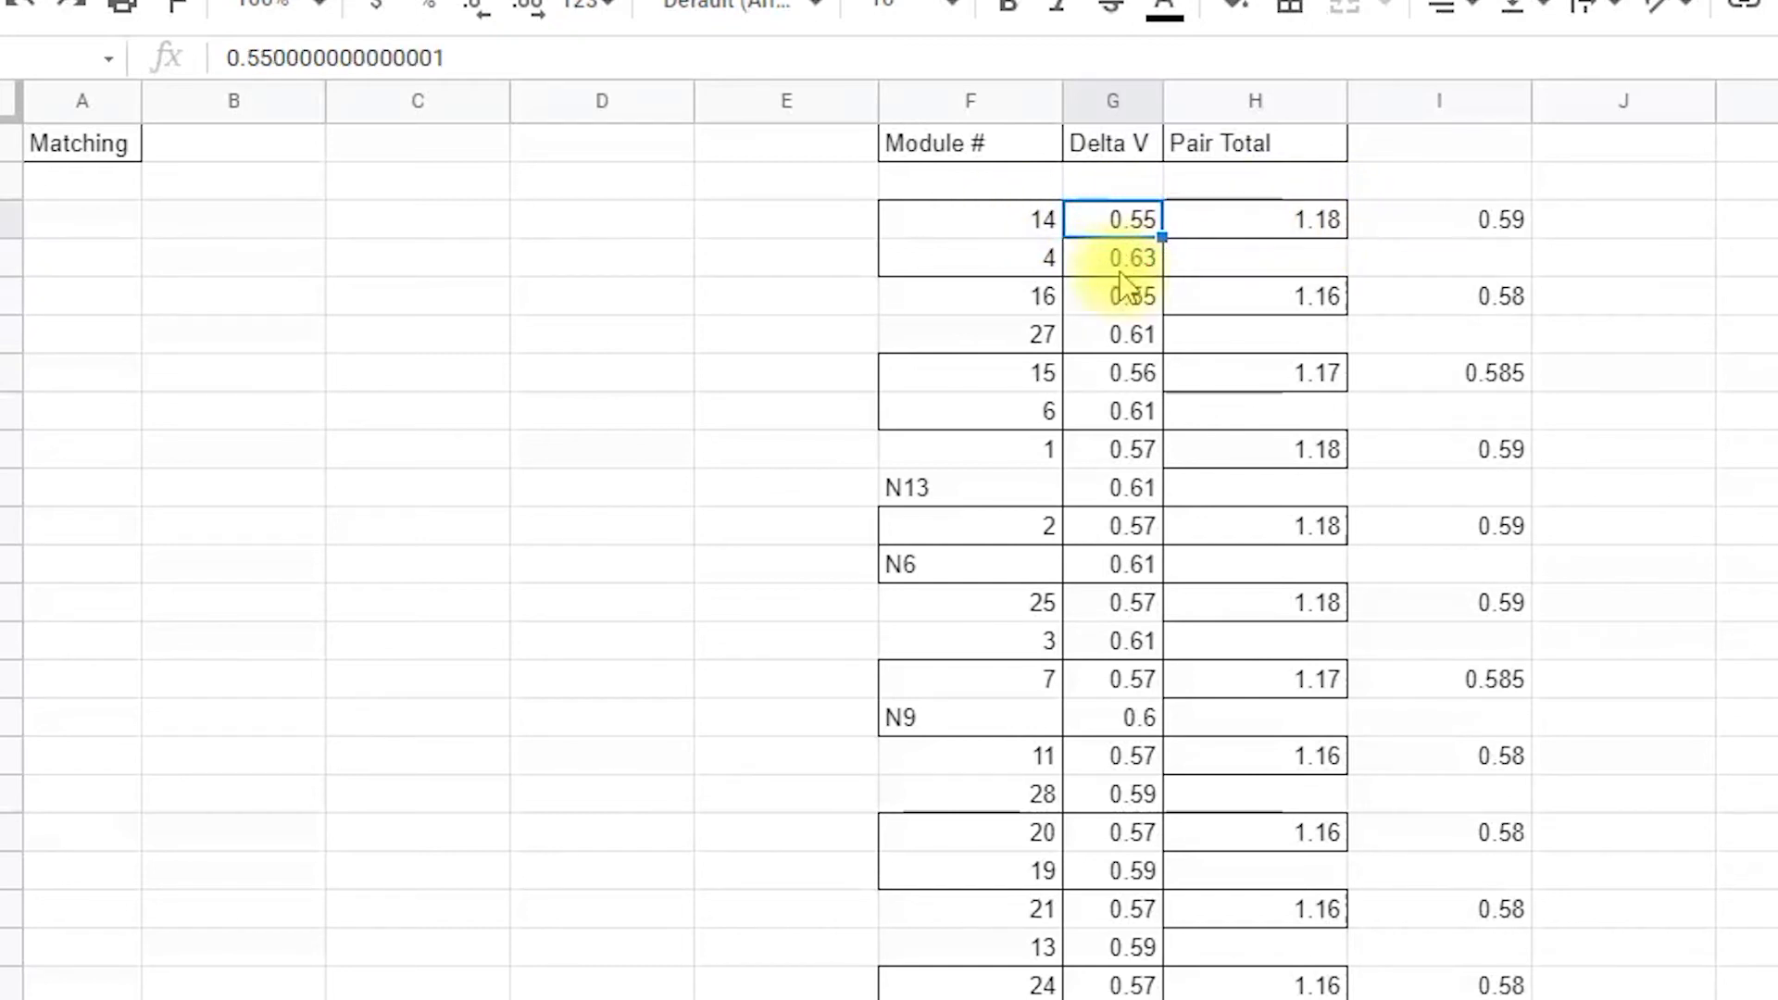
click(1131, 264)
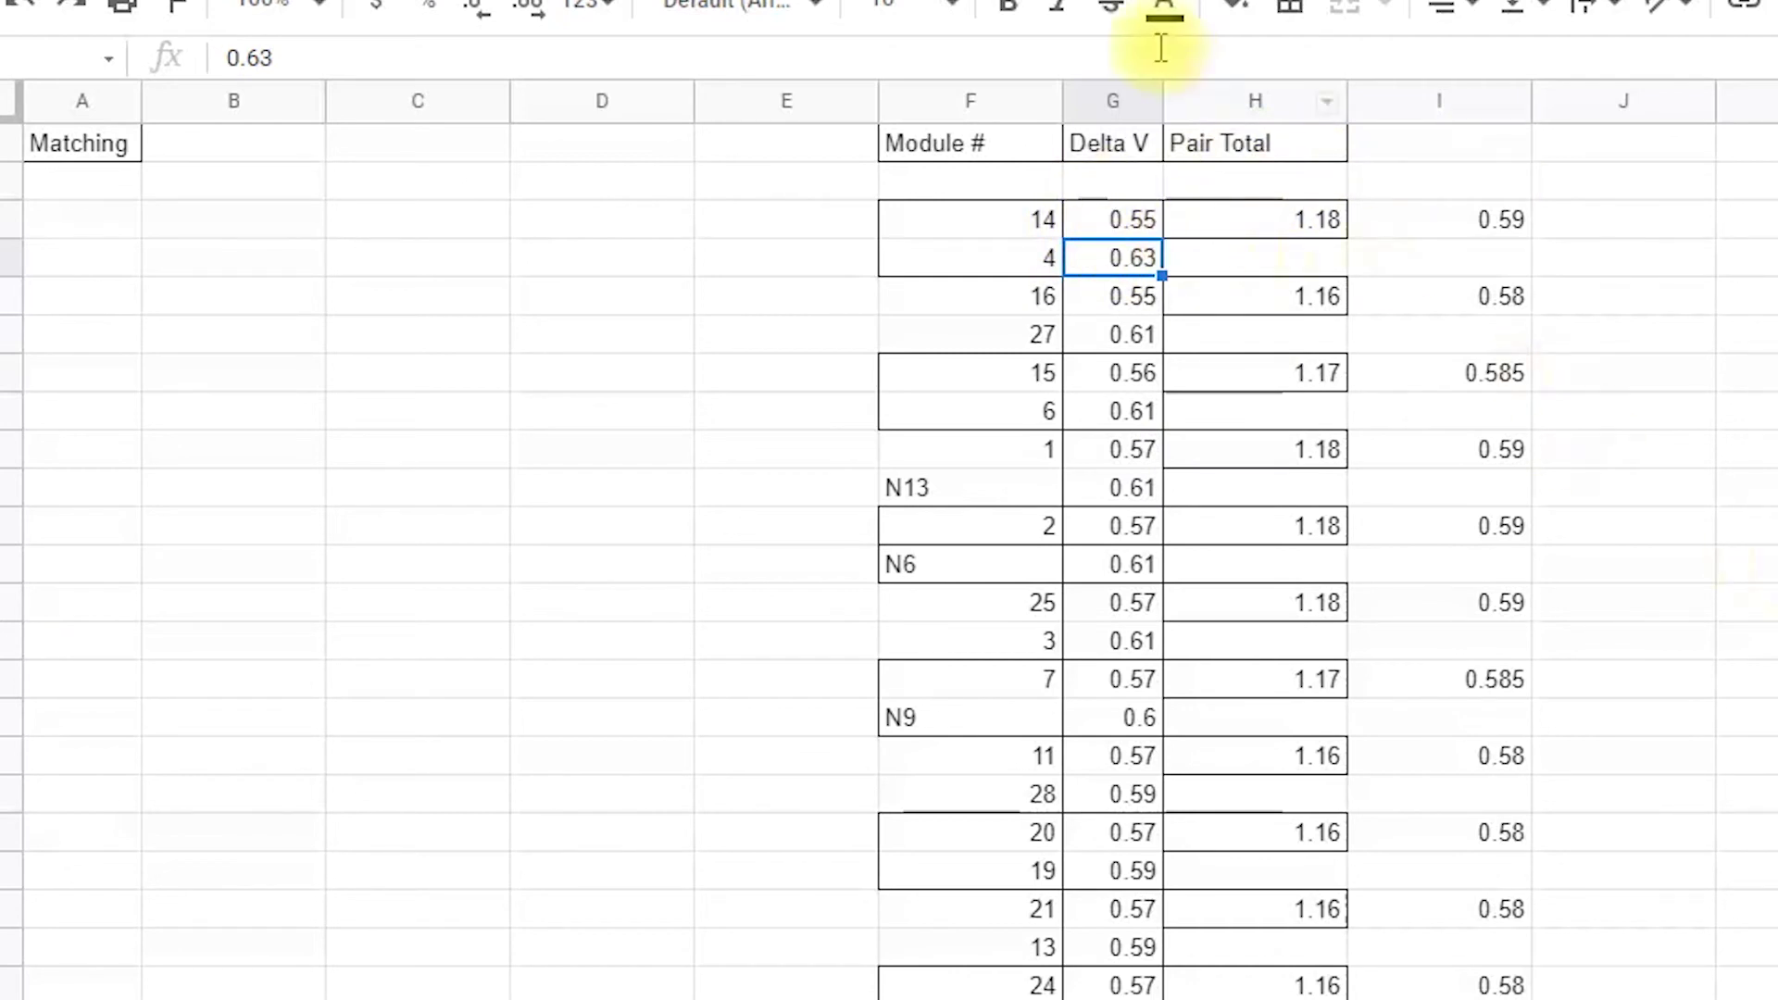
click(1317, 222)
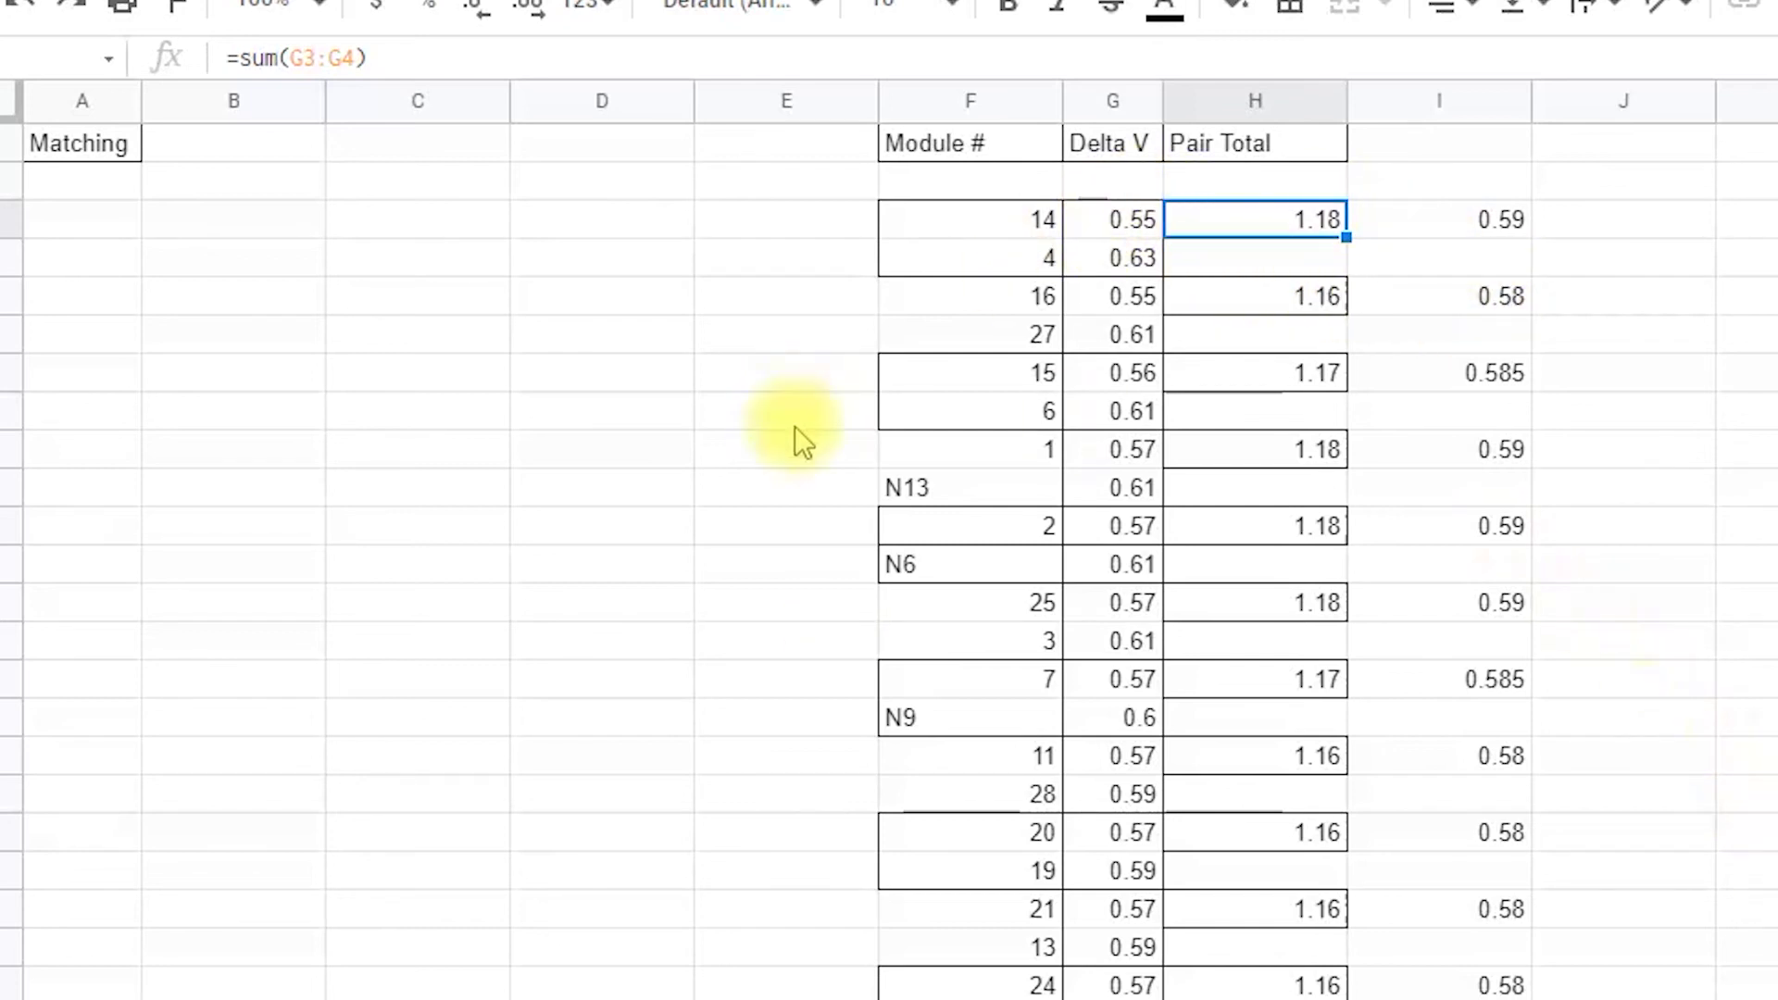
Compare the Delta V values within the first two pairs, modules 14 and 4 and modules 16 and 27
click(1139, 227)
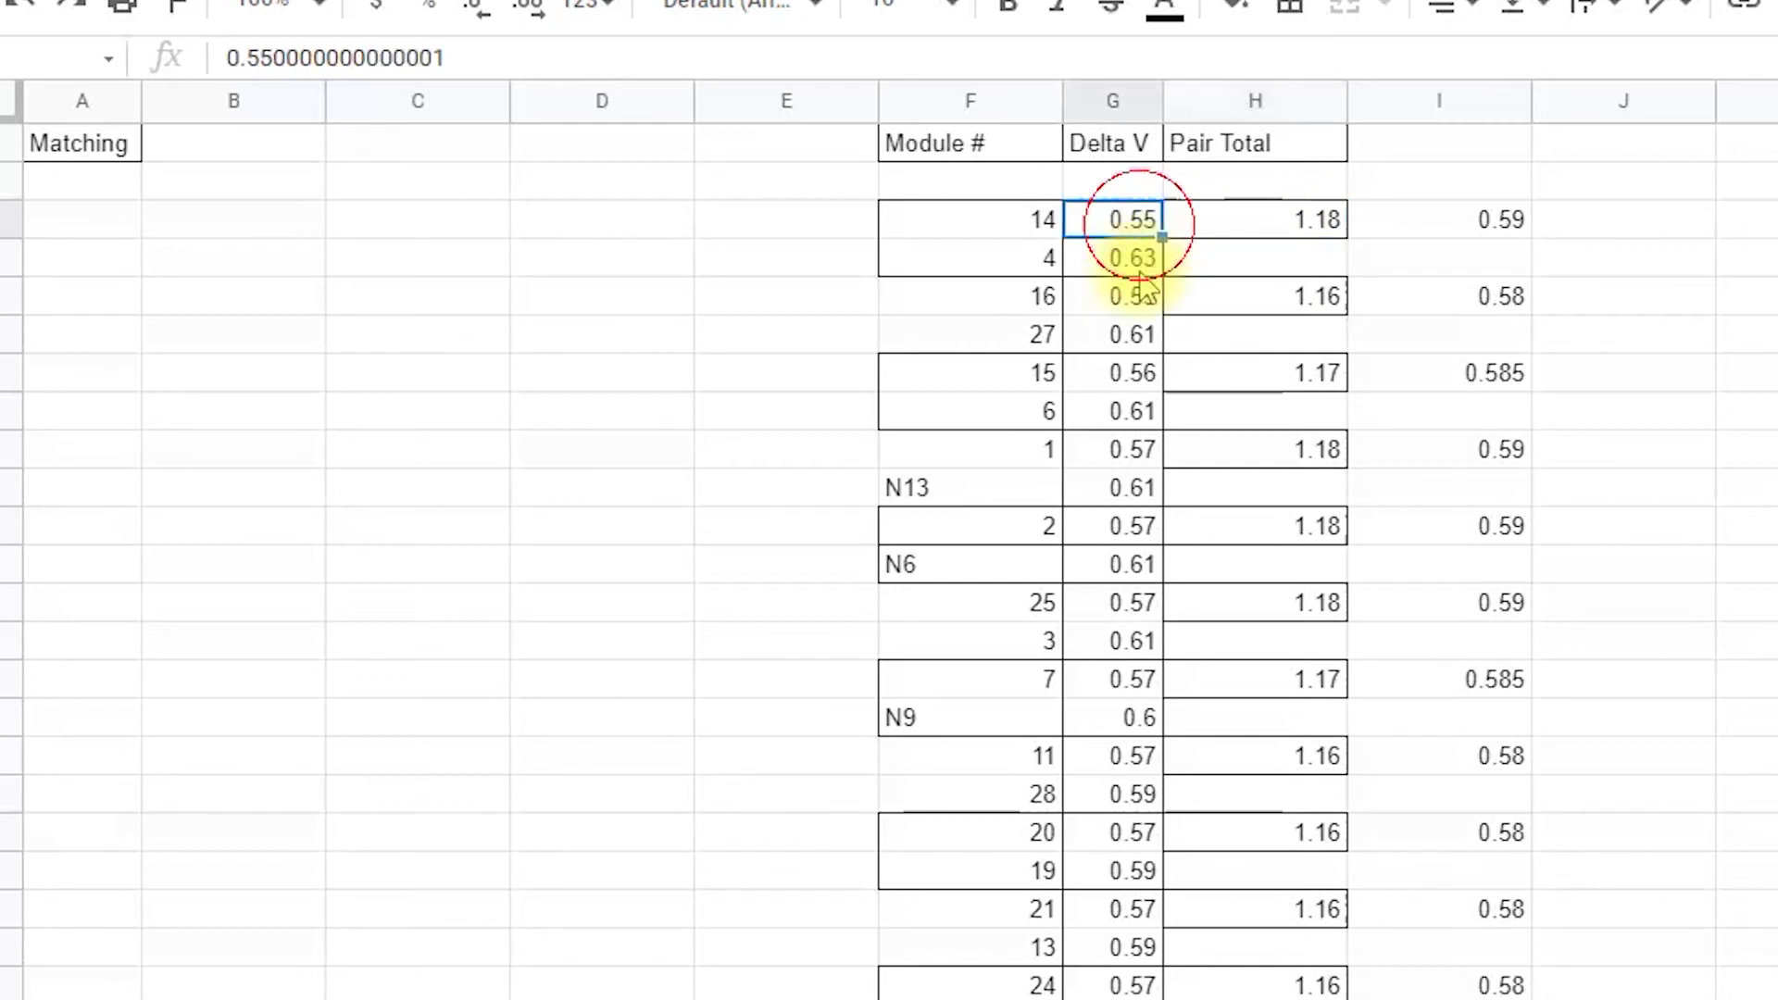
click(1134, 260)
click(1138, 226)
click(1122, 263)
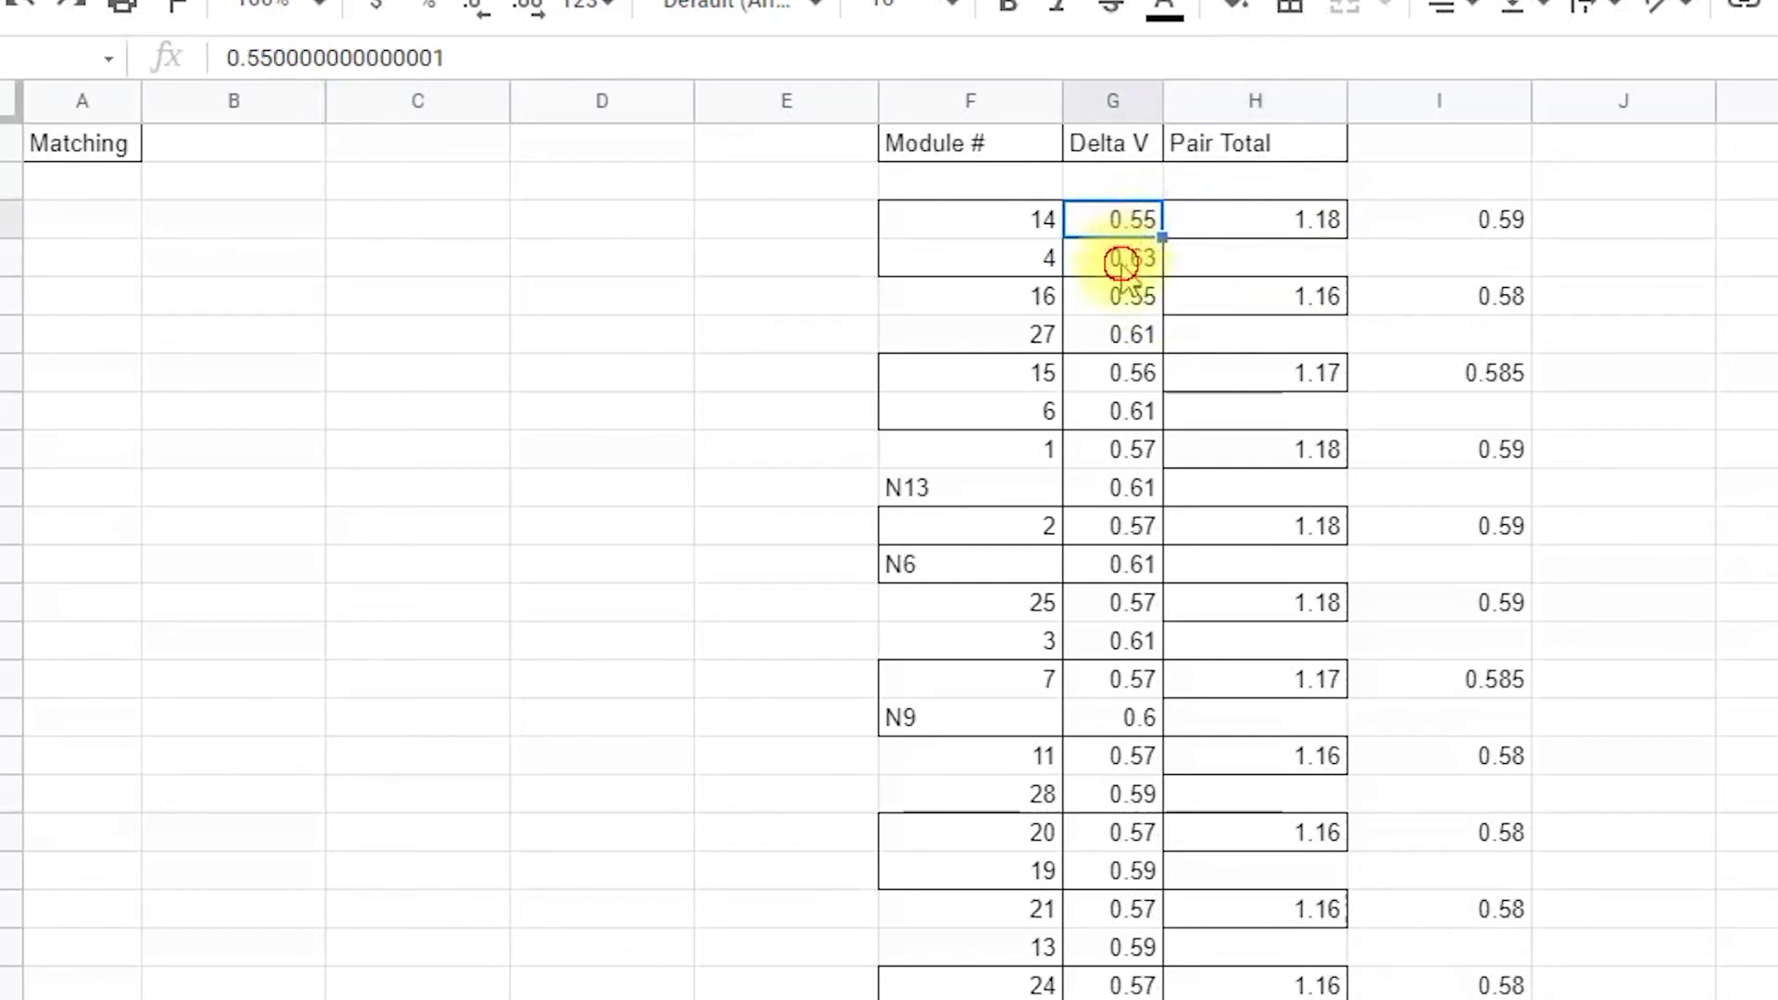
click(1125, 298)
click(1123, 335)
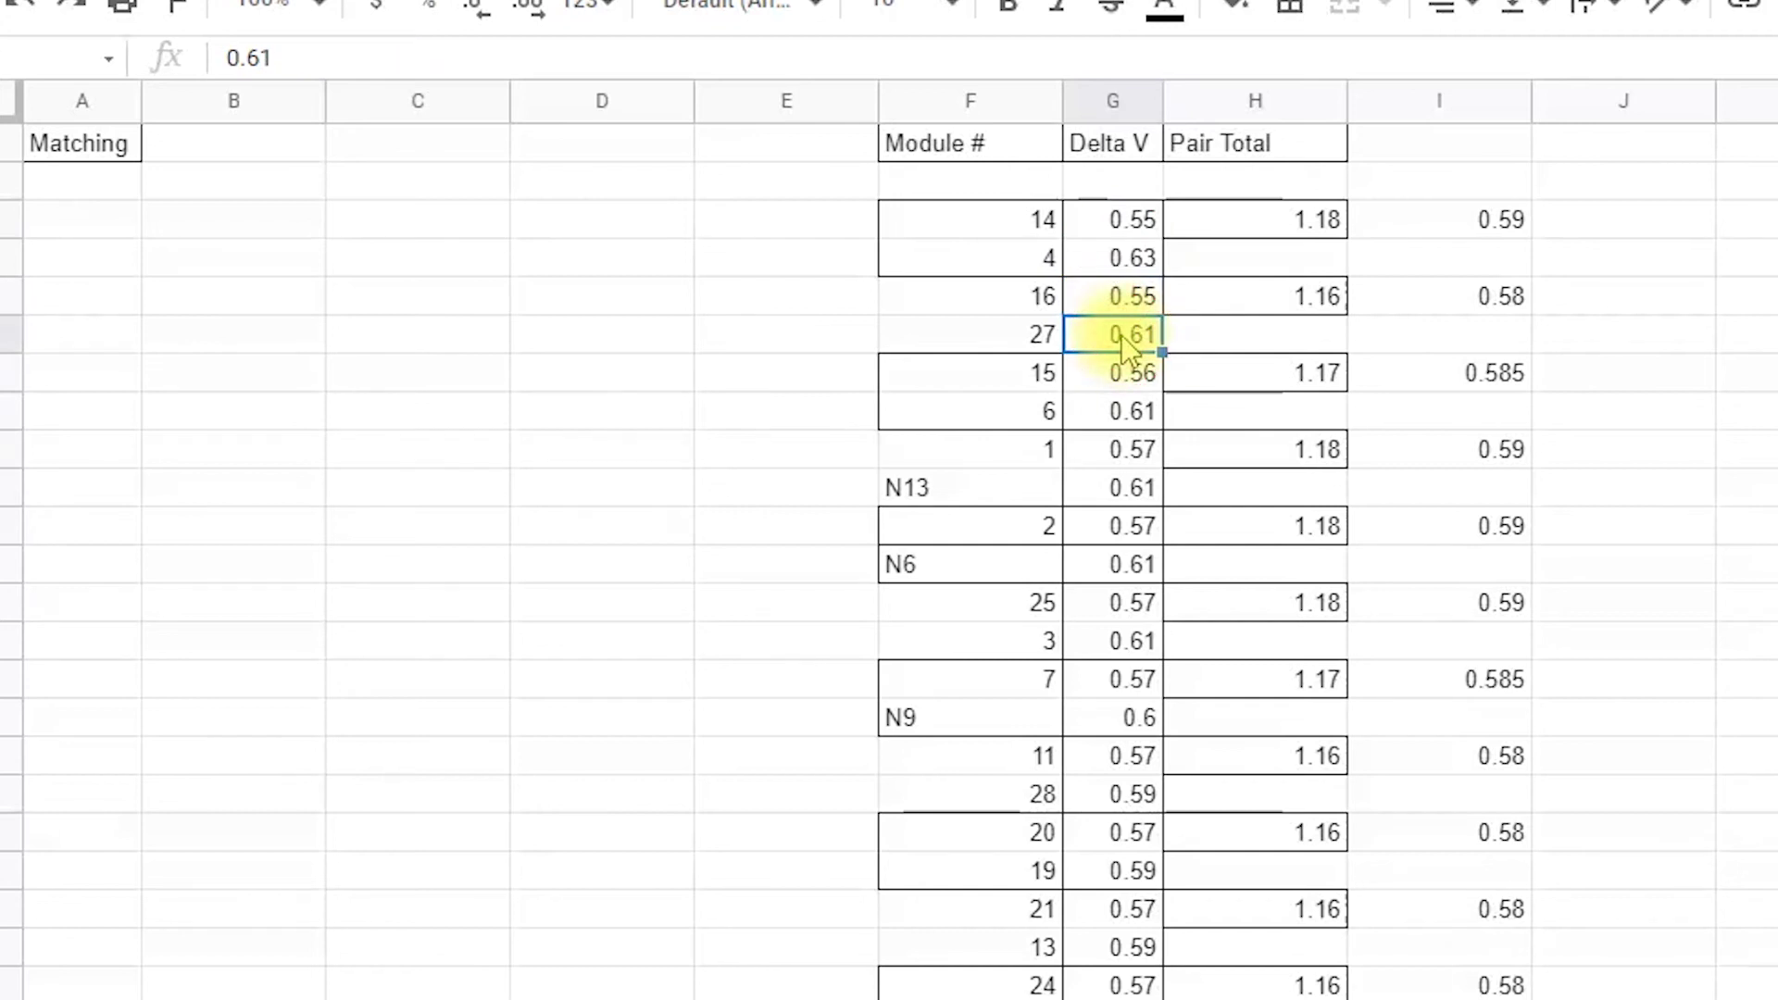
Check module 14's Delta V against its pair total, and compare the column I values across all pairs
click(1137, 227)
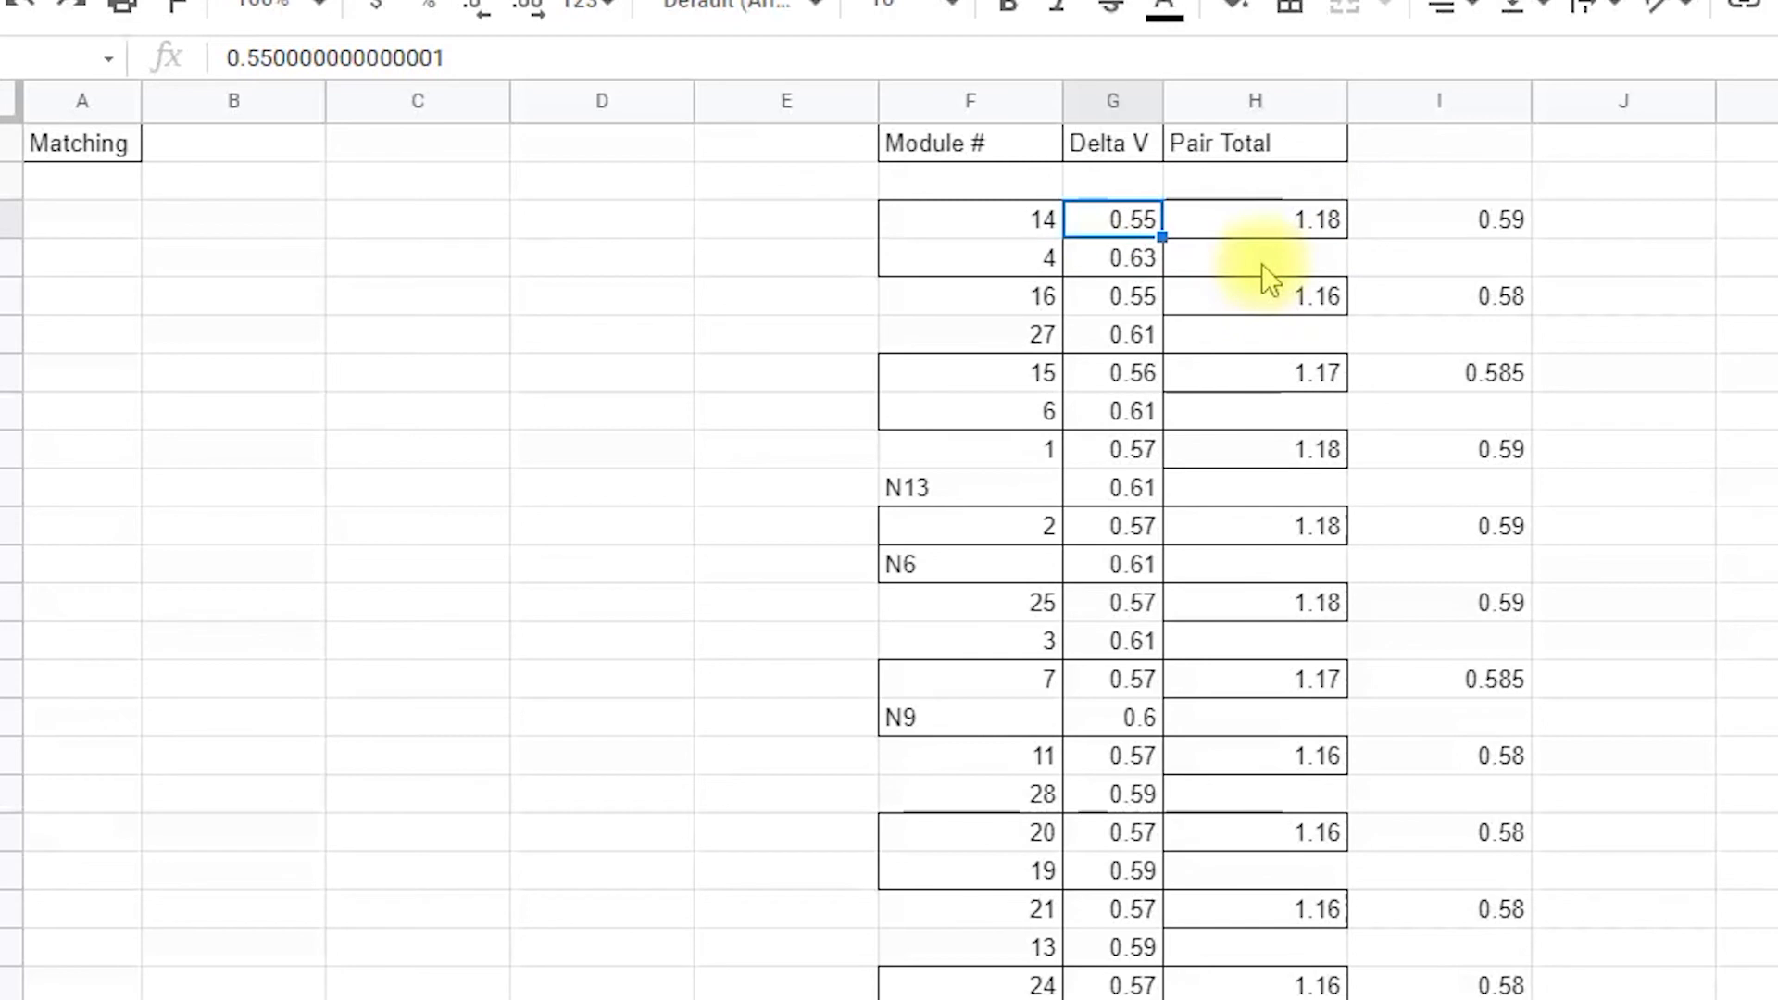
click(1331, 223)
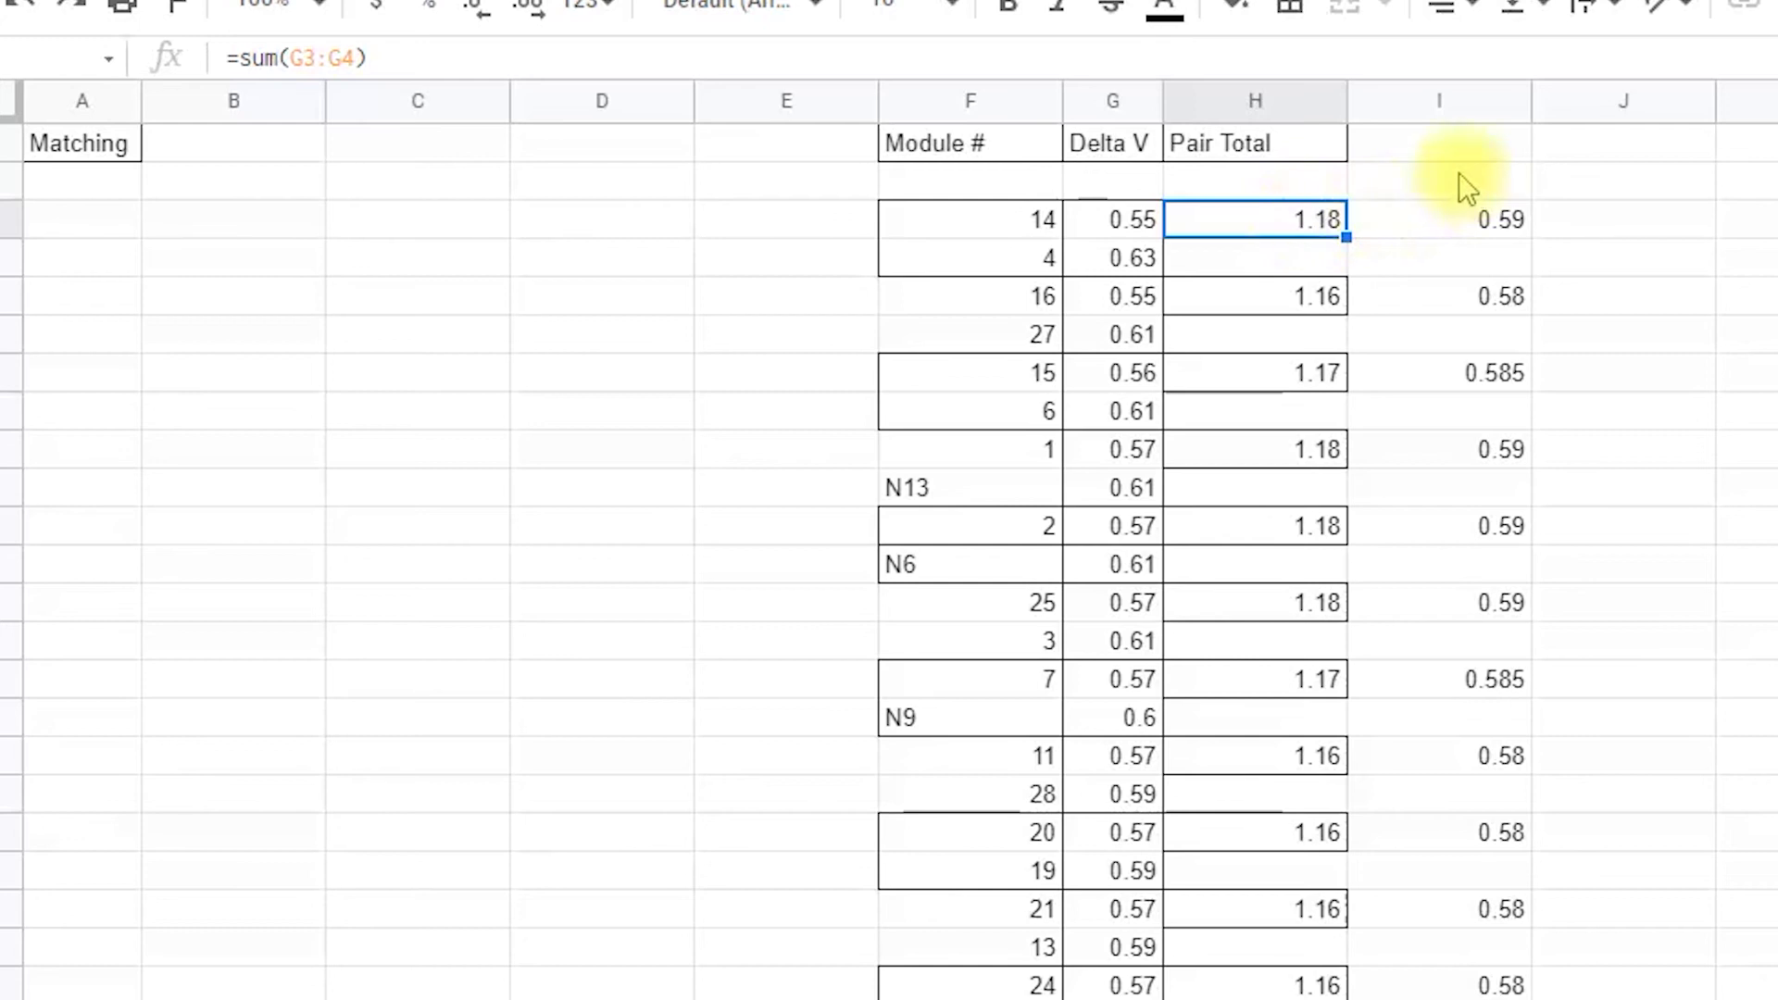
scroll(1436, 731, down, 3)
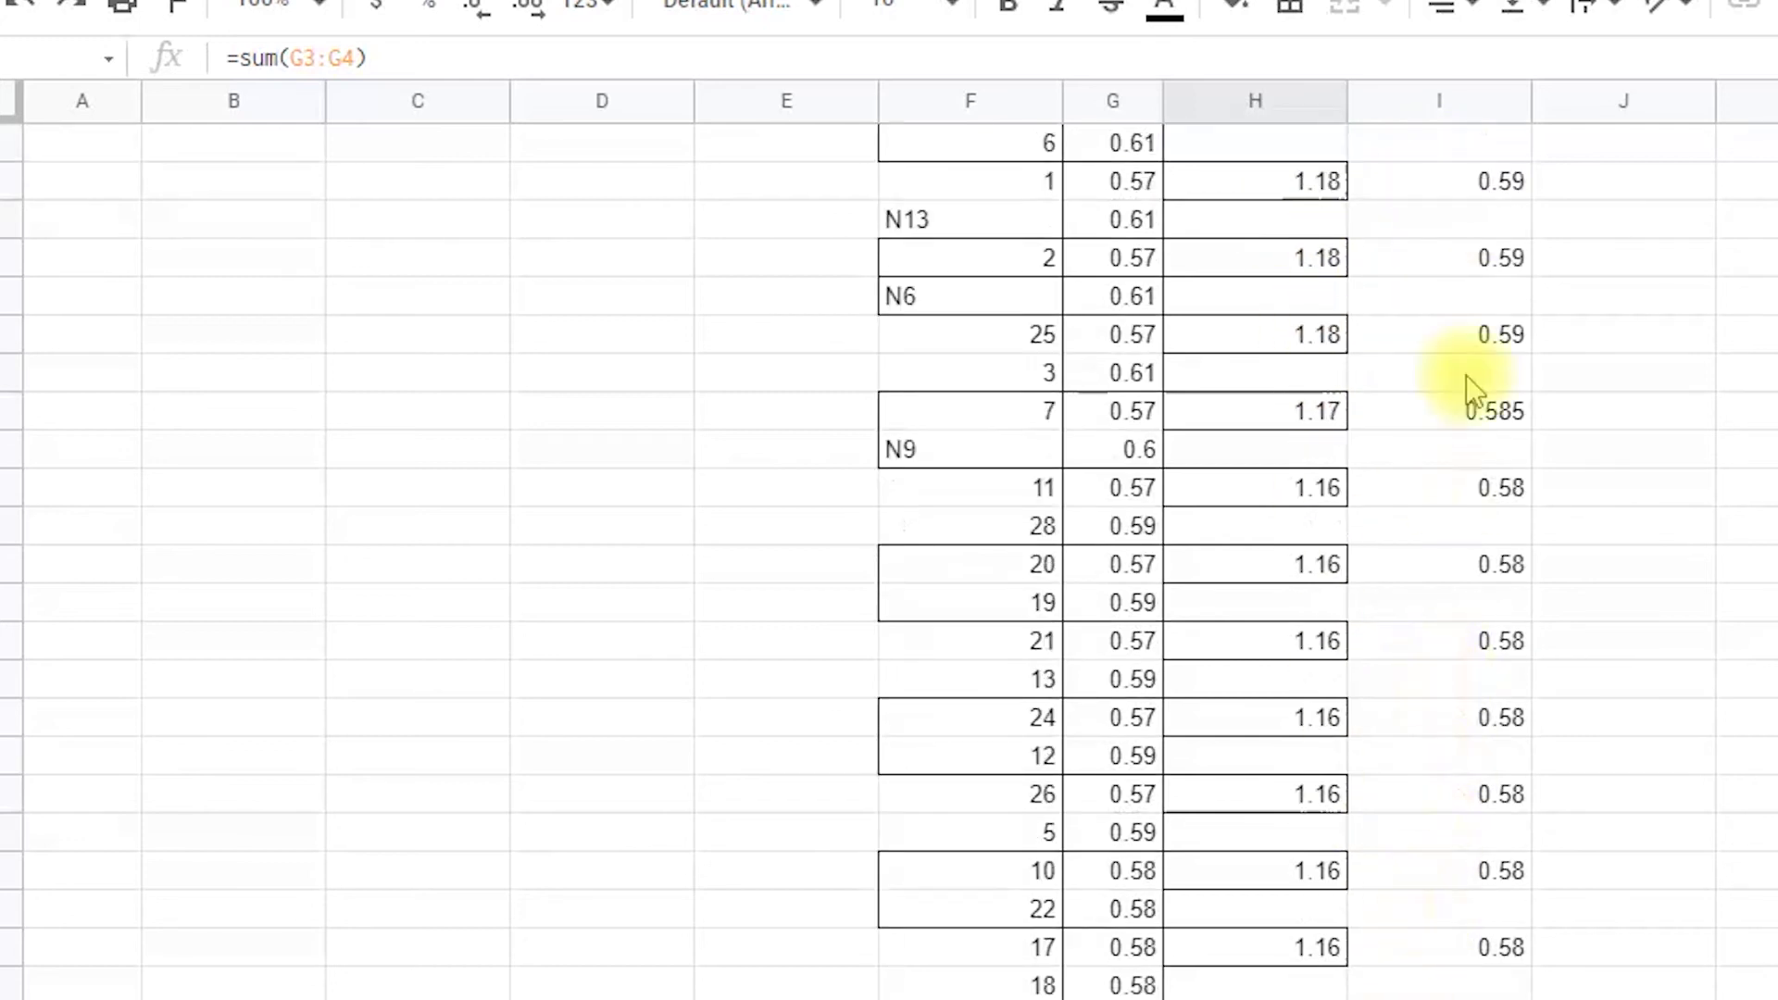
scroll(1467, 380, up, 3)
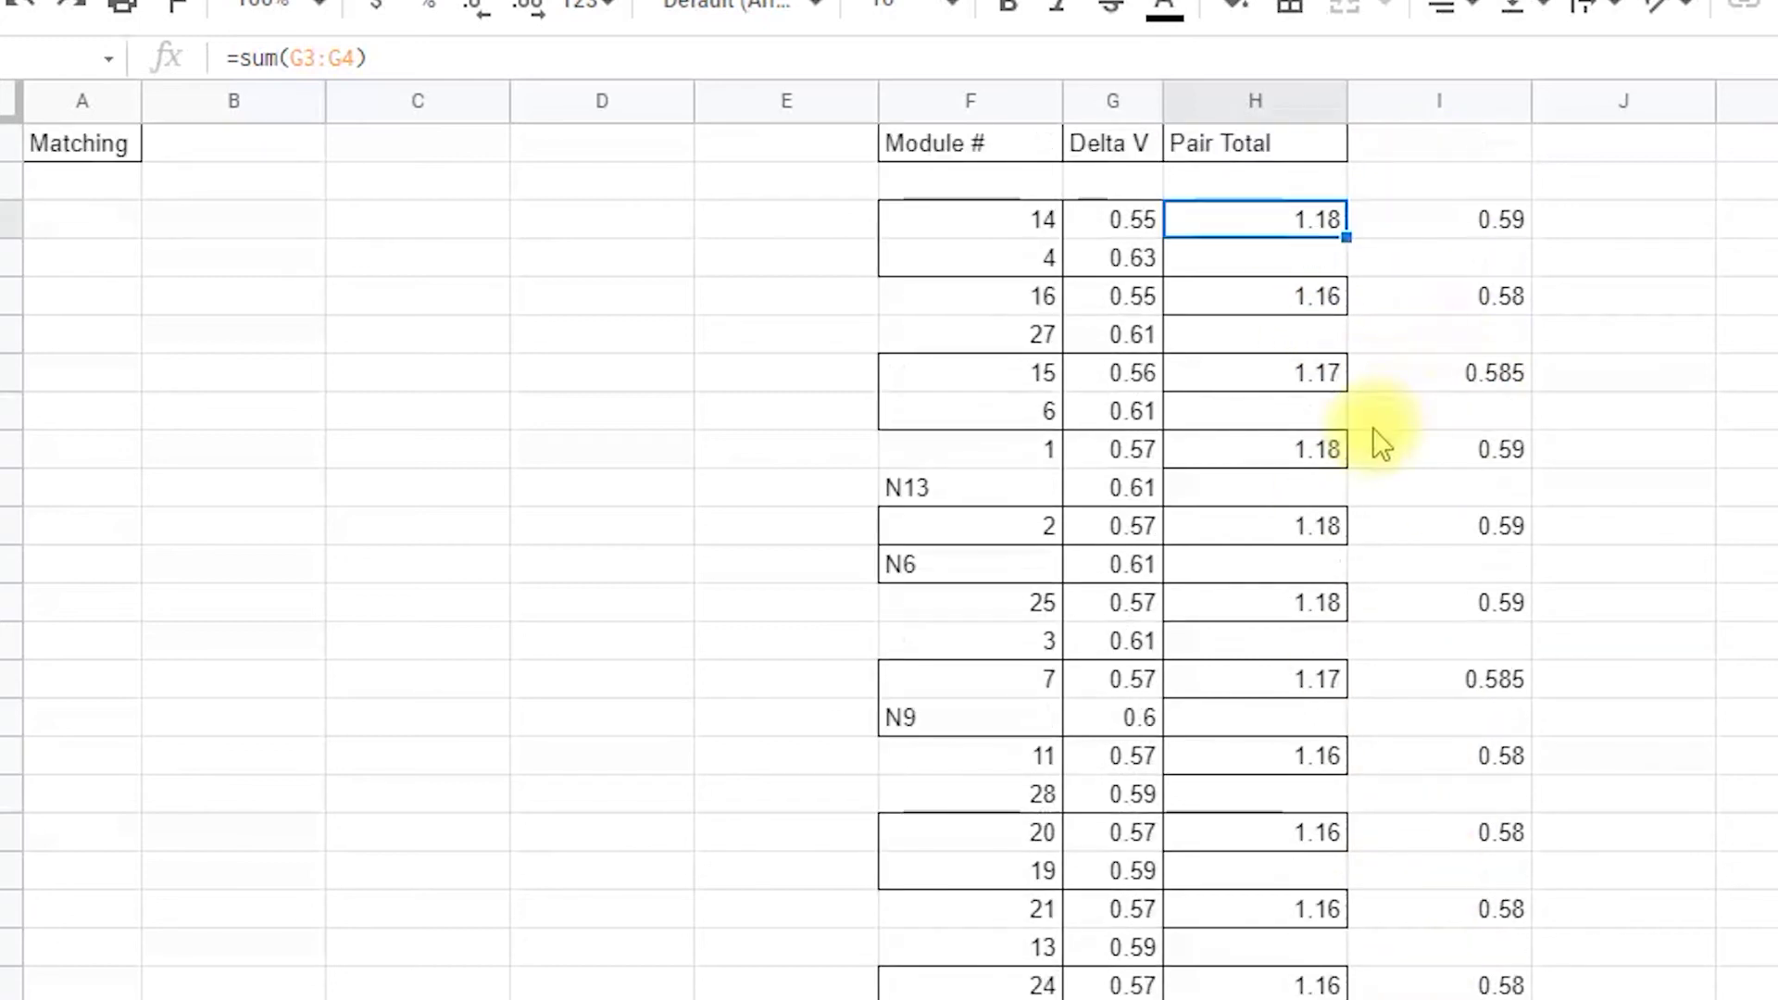
click(1130, 228)
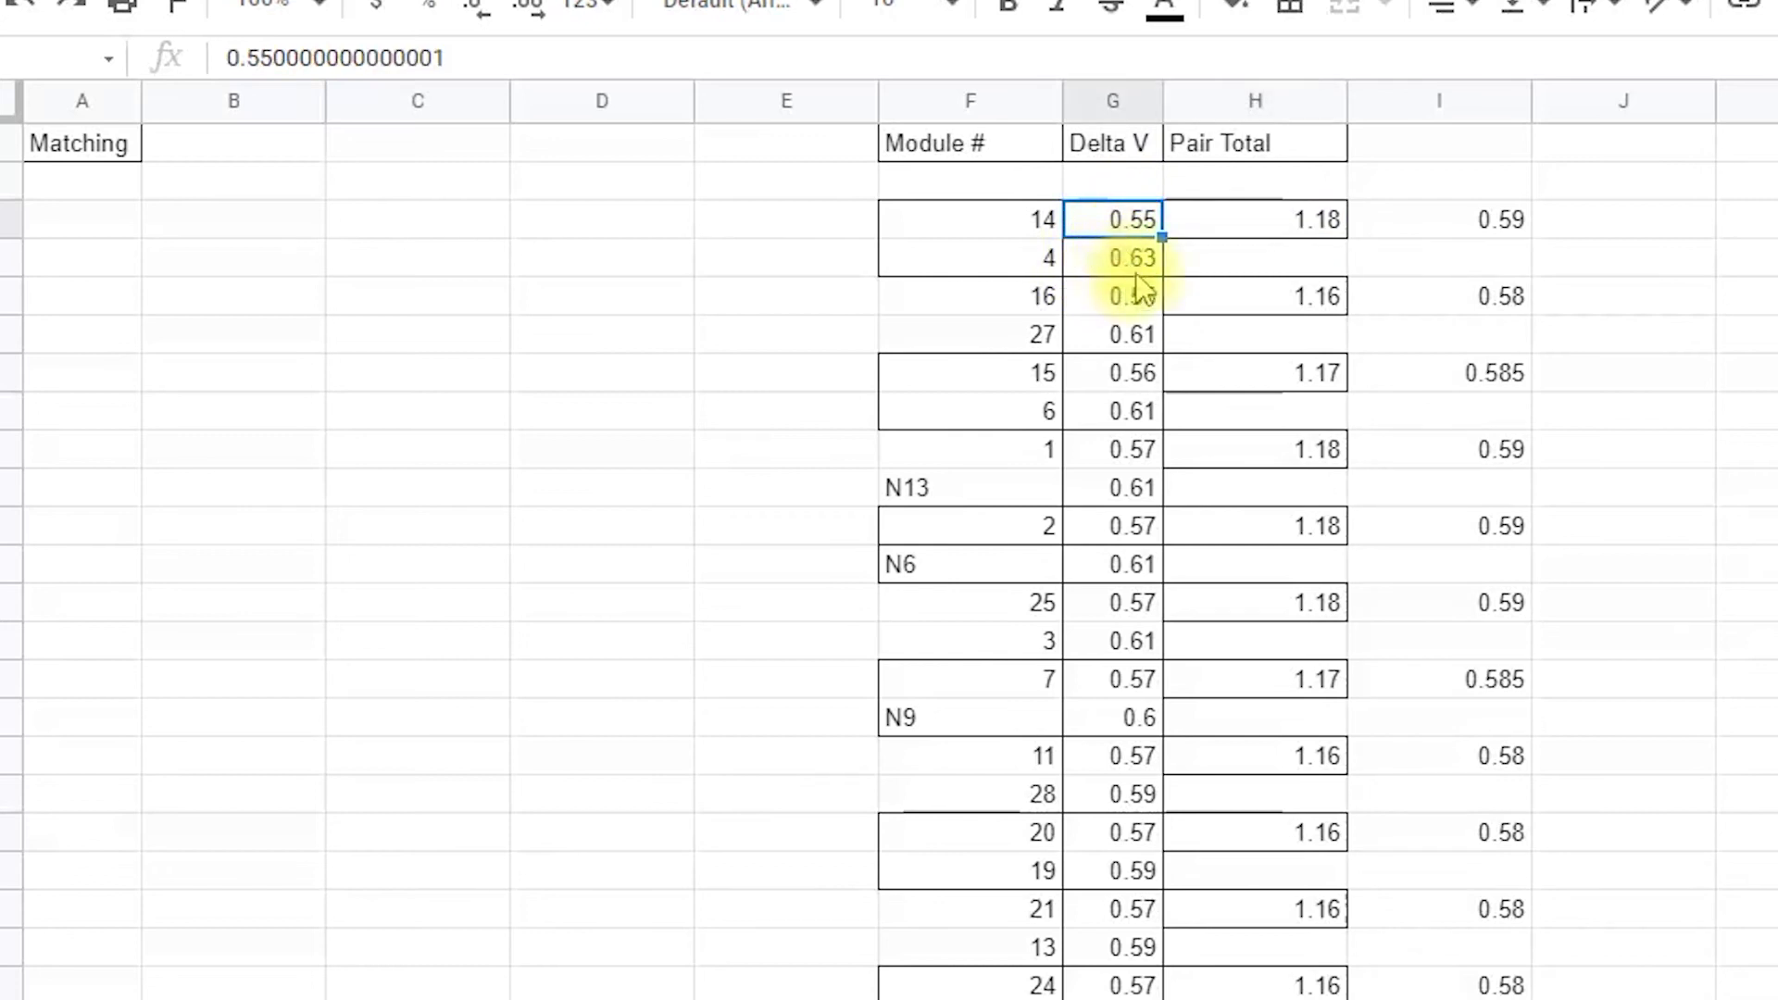
Compare module 14's Delta V with module 4's, checking the difference between the two modules in the first pair
click(1137, 259)
click(1137, 222)
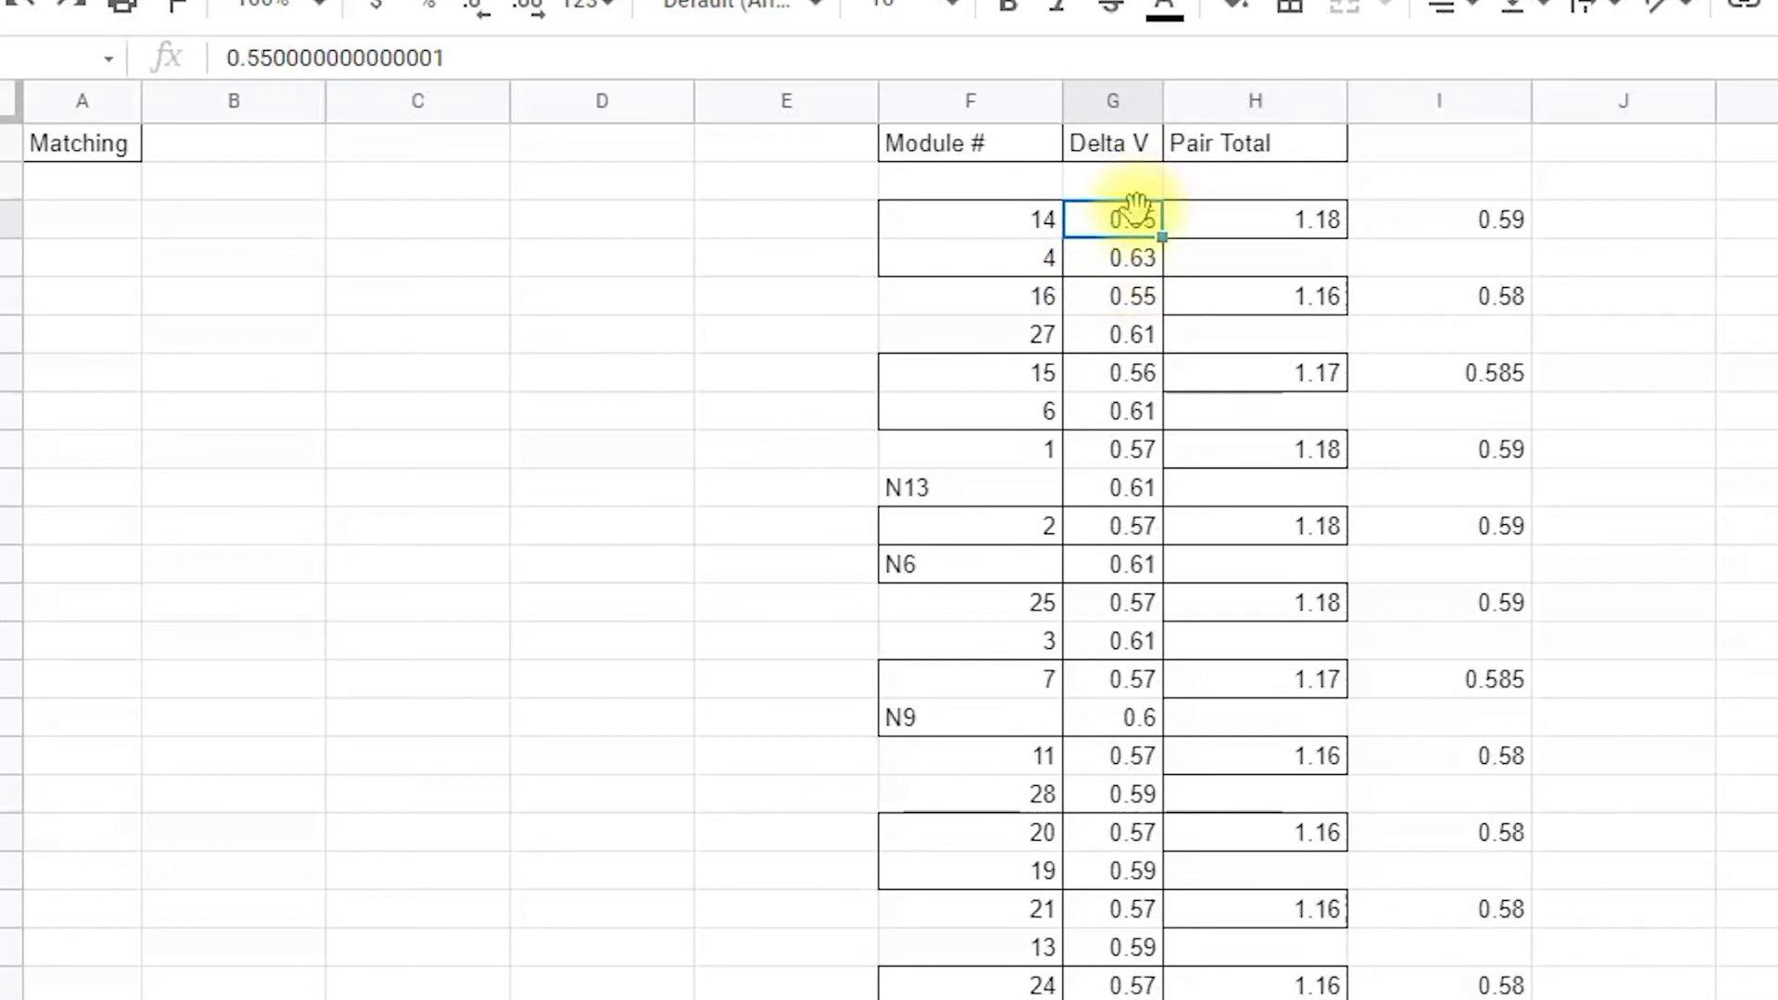
click(1150, 265)
click(1131, 220)
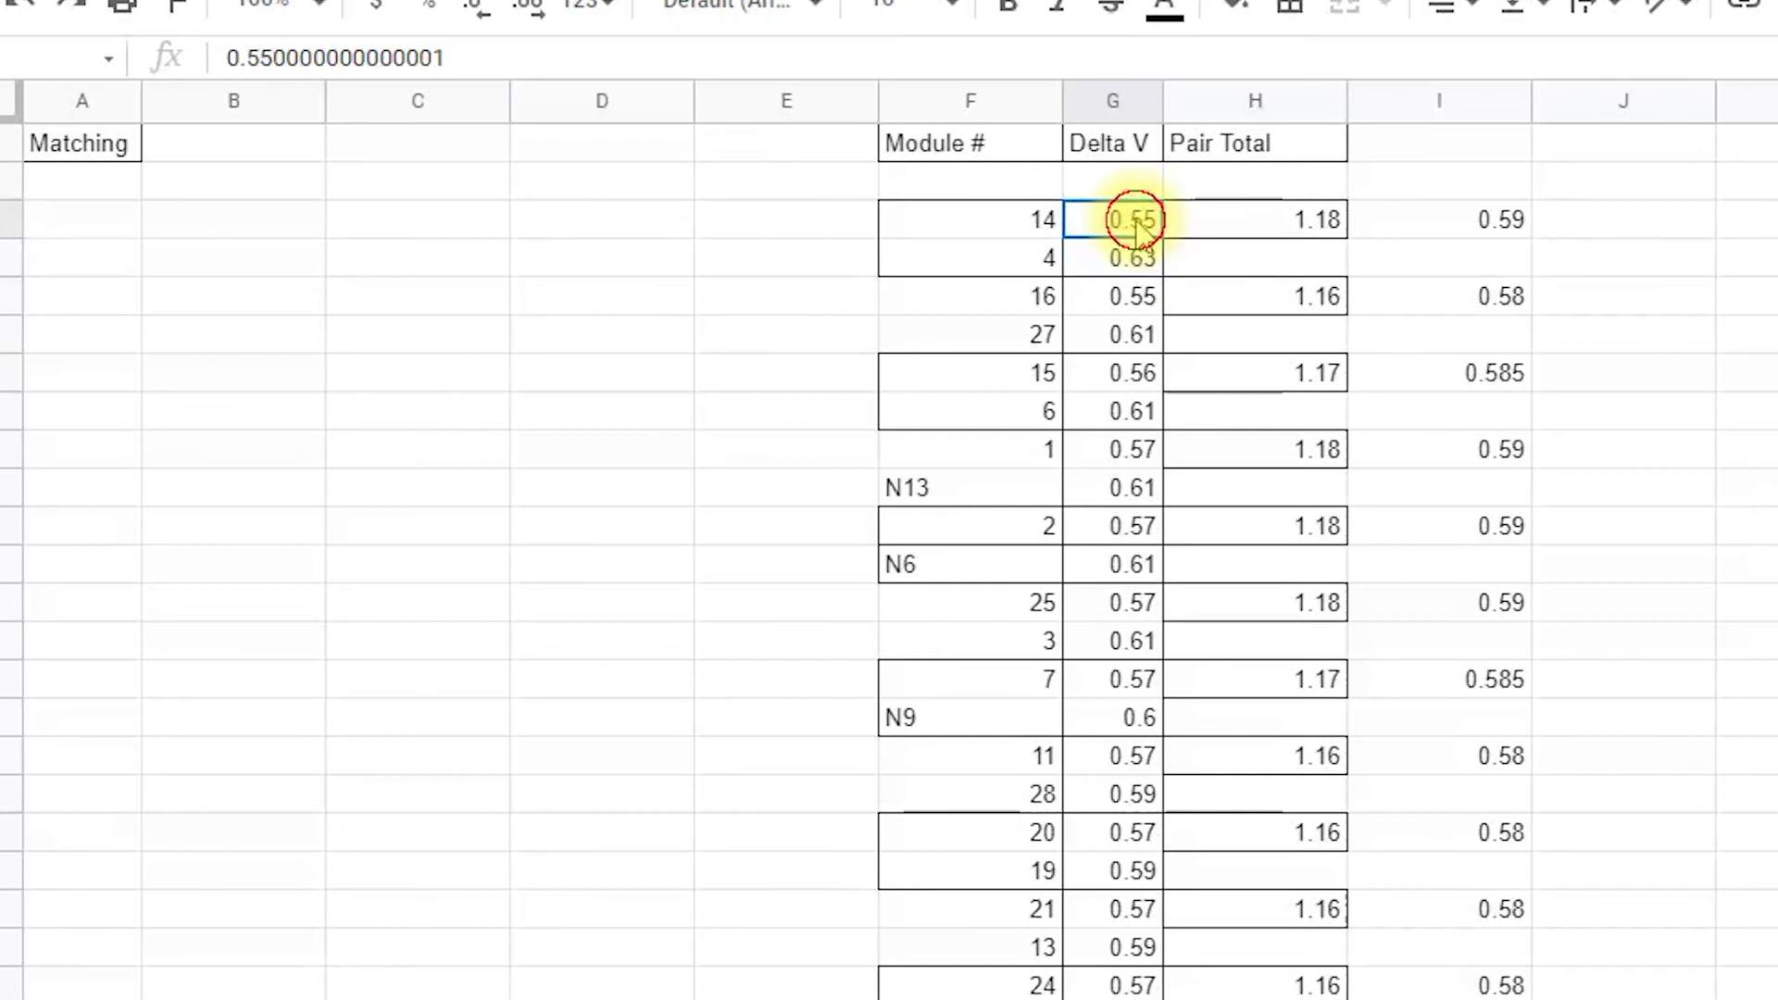
click(1138, 259)
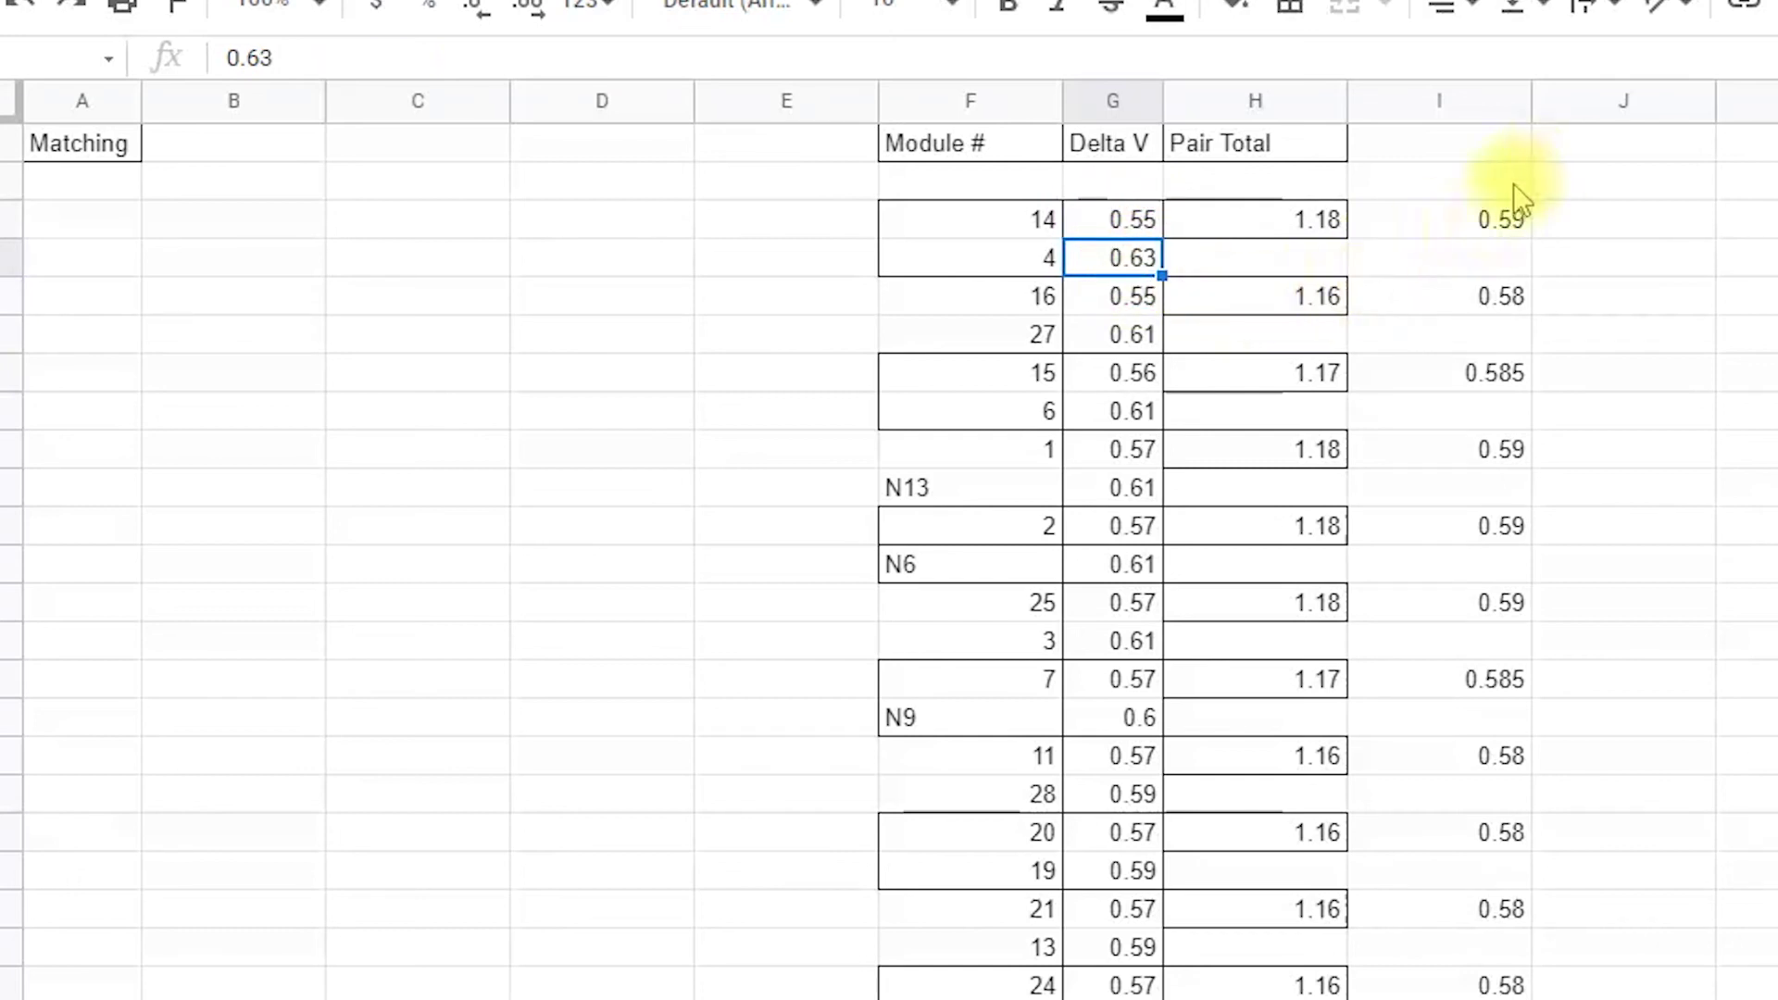
click(1124, 224)
click(1123, 258)
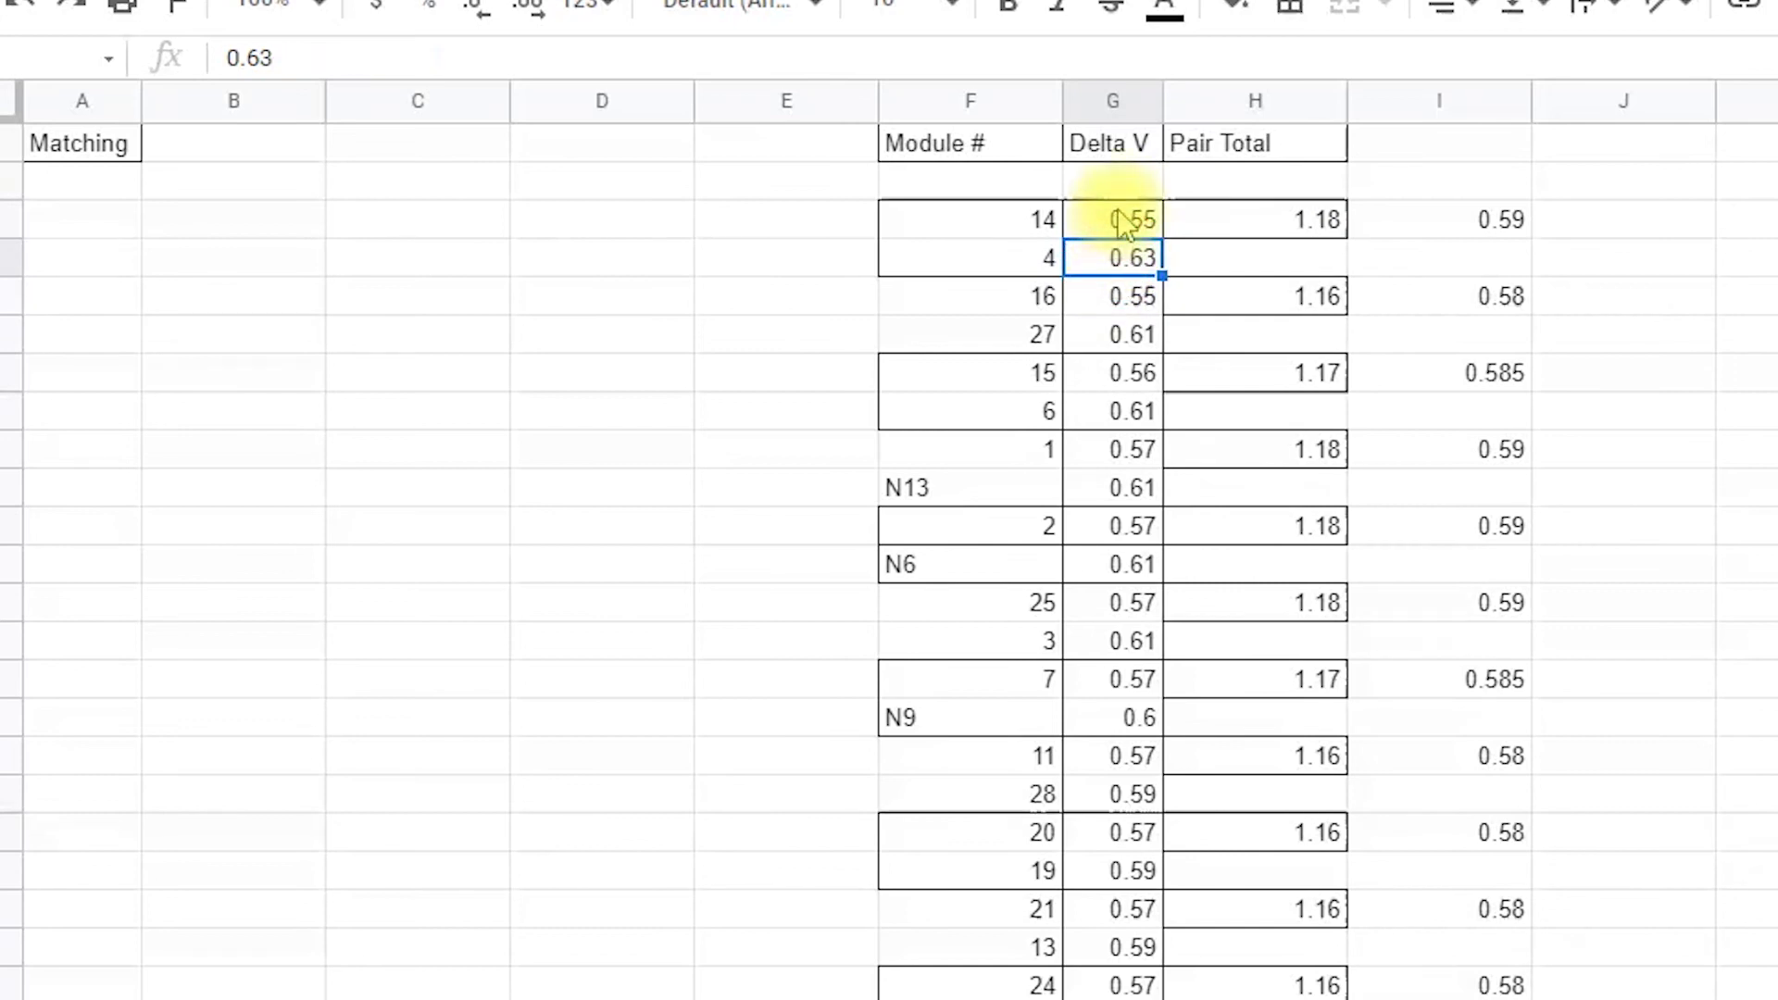
click(1123, 226)
click(1119, 261)
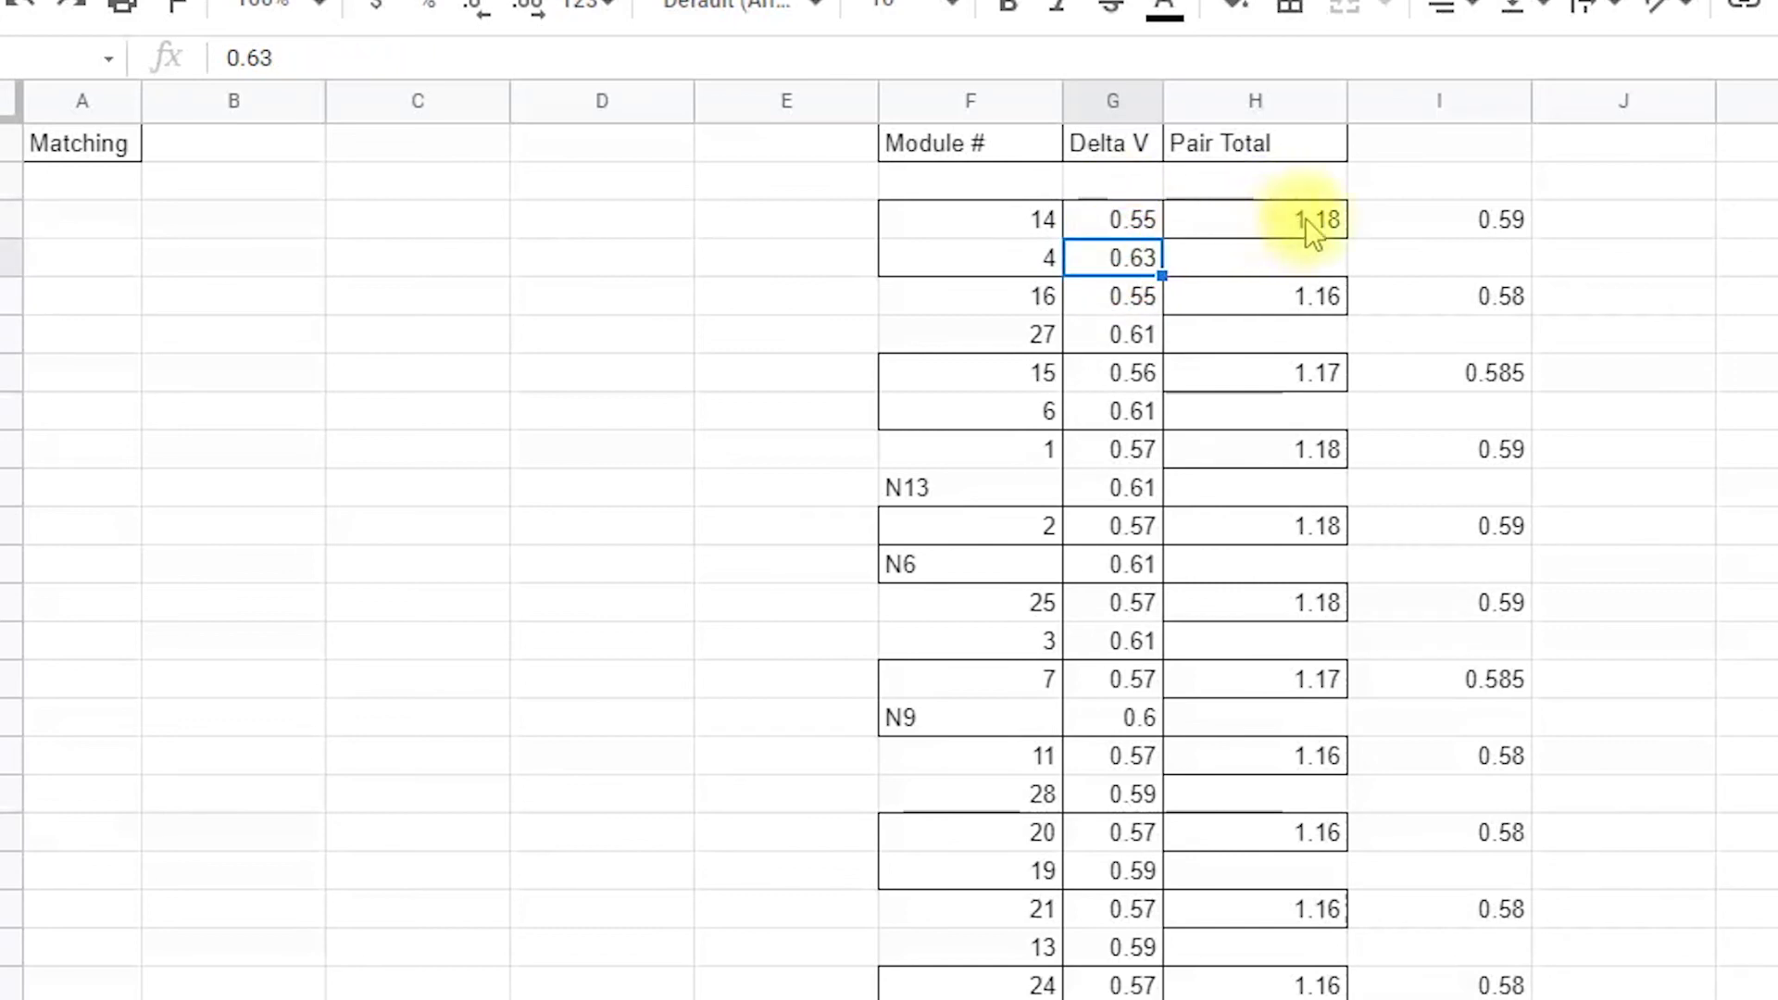
Compare the pair totals of modules 14 and 4, 15 and 6, 1 and N13, and 2 and N6
click(1305, 219)
key(Down)
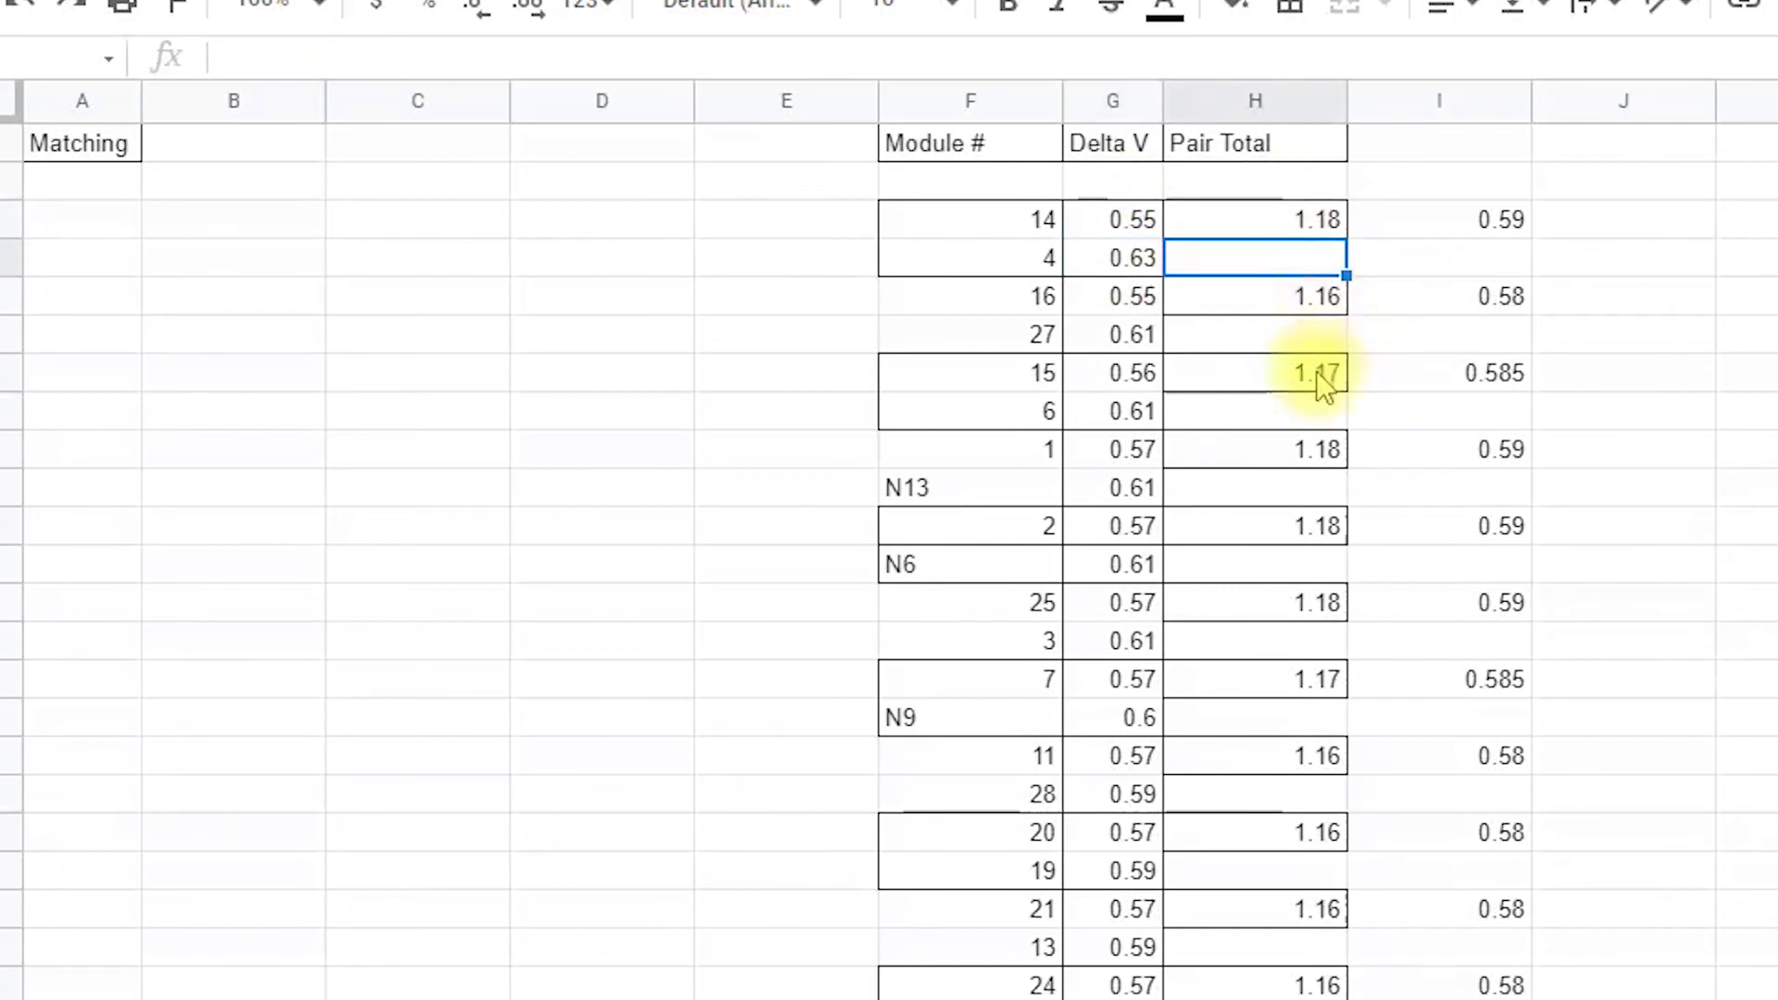
click(1315, 372)
click(1316, 463)
click(1320, 532)
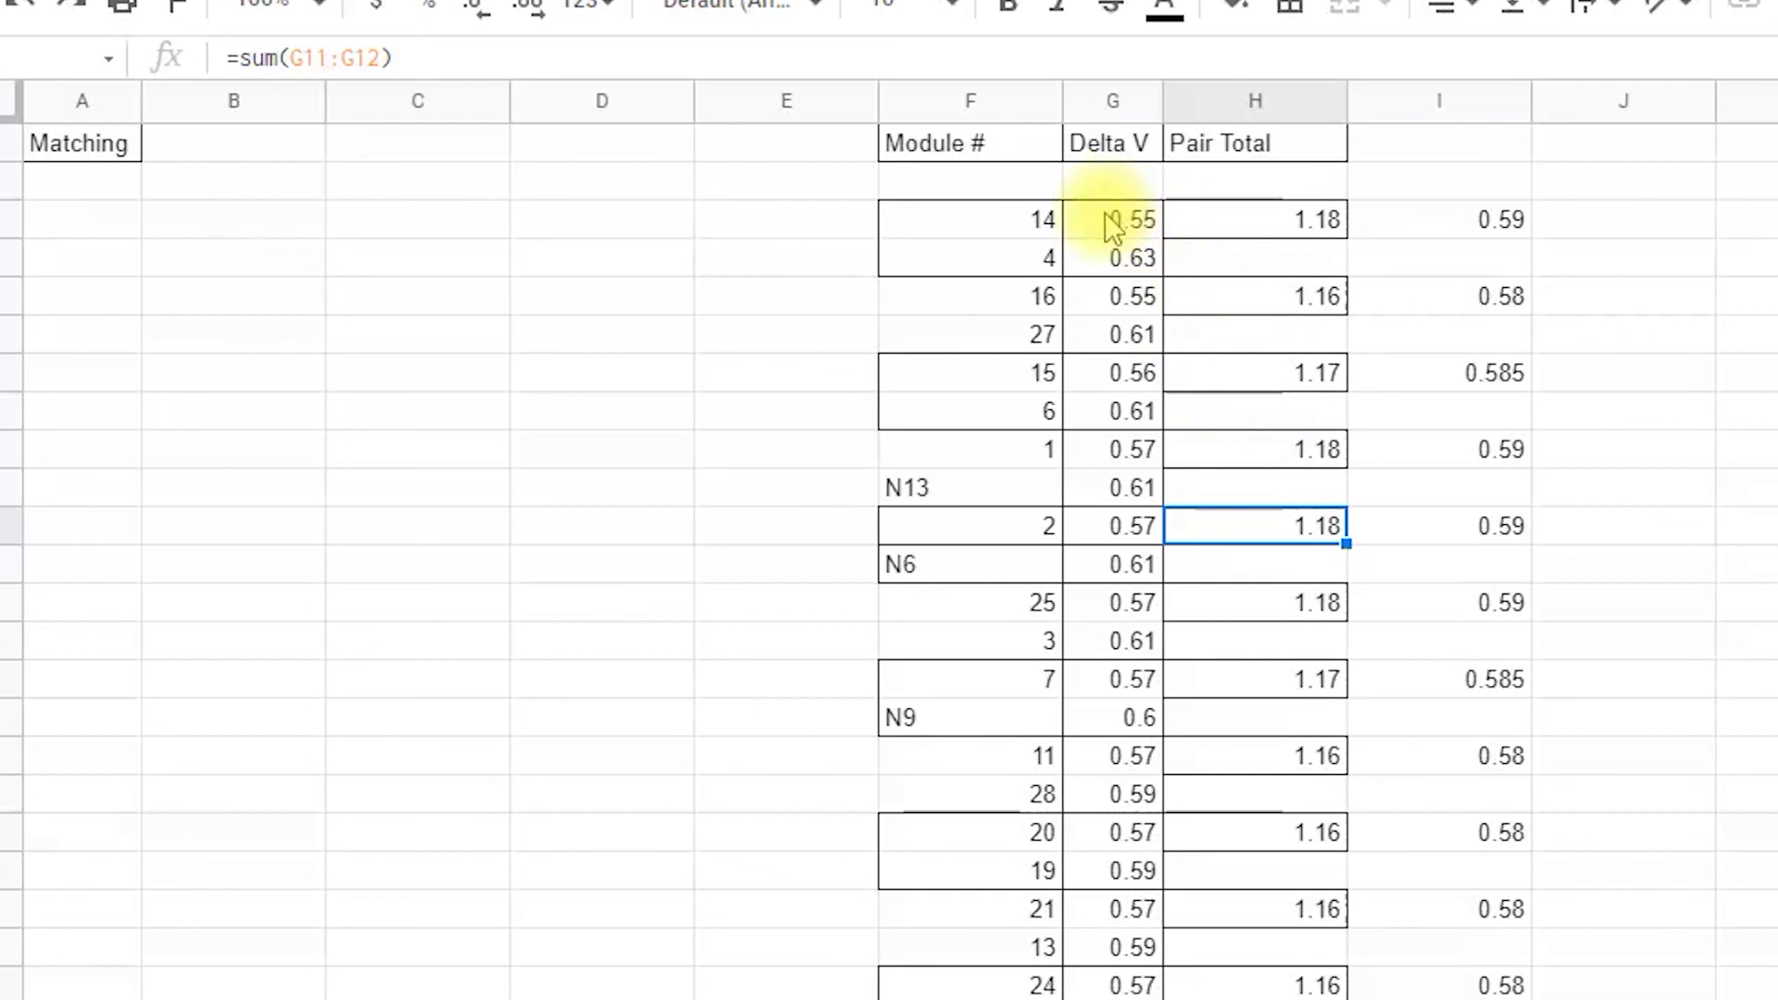
click(1169, 226)
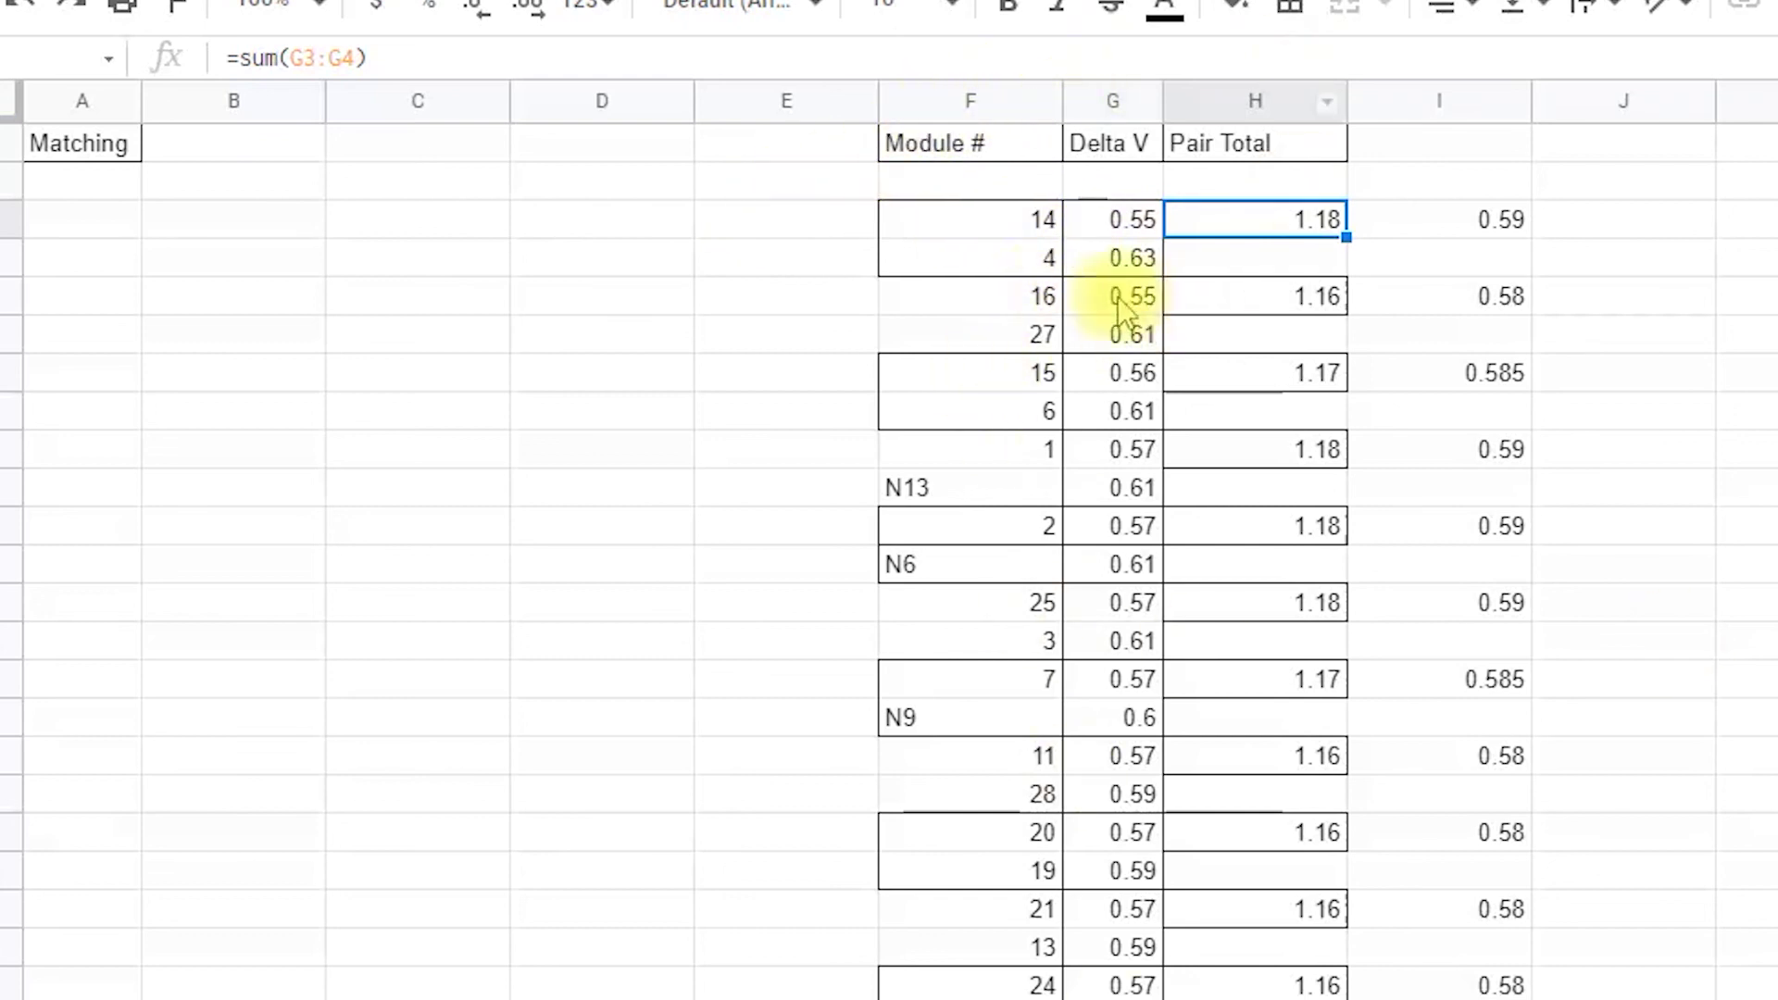
Check the individual Delta V values one by one through the first four pairs, from module 14 to N13
click(1132, 226)
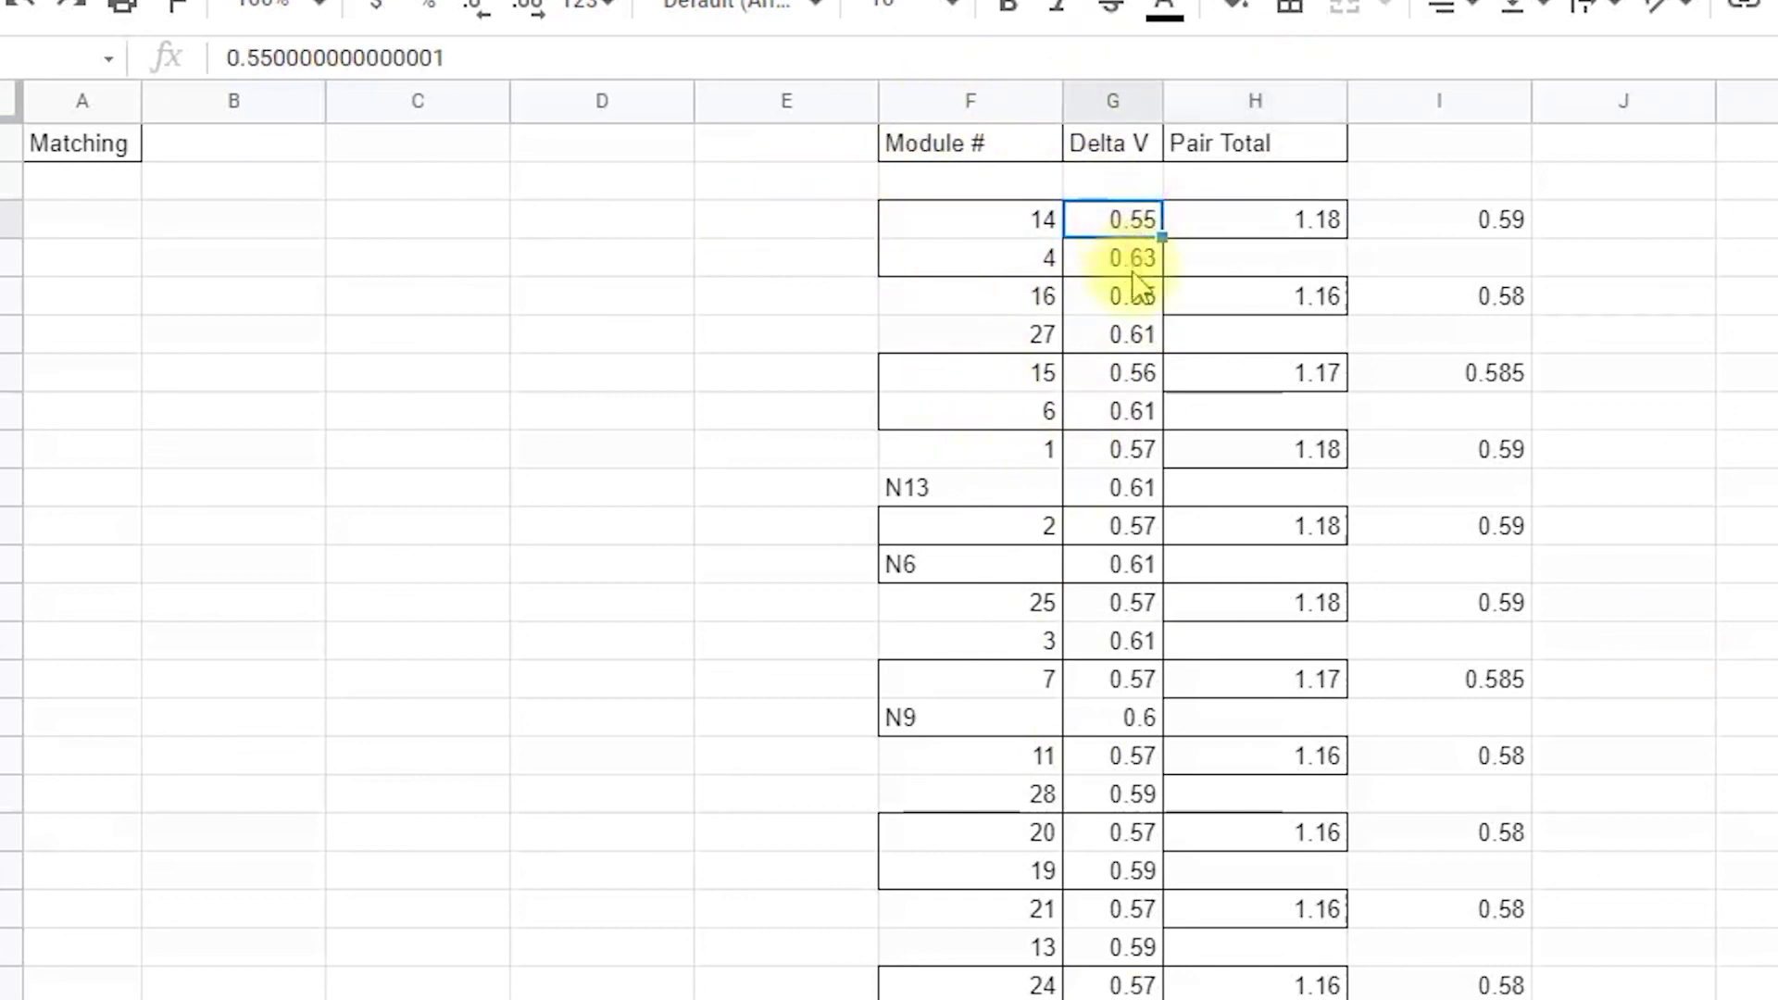
click(1145, 268)
click(1141, 301)
click(1141, 338)
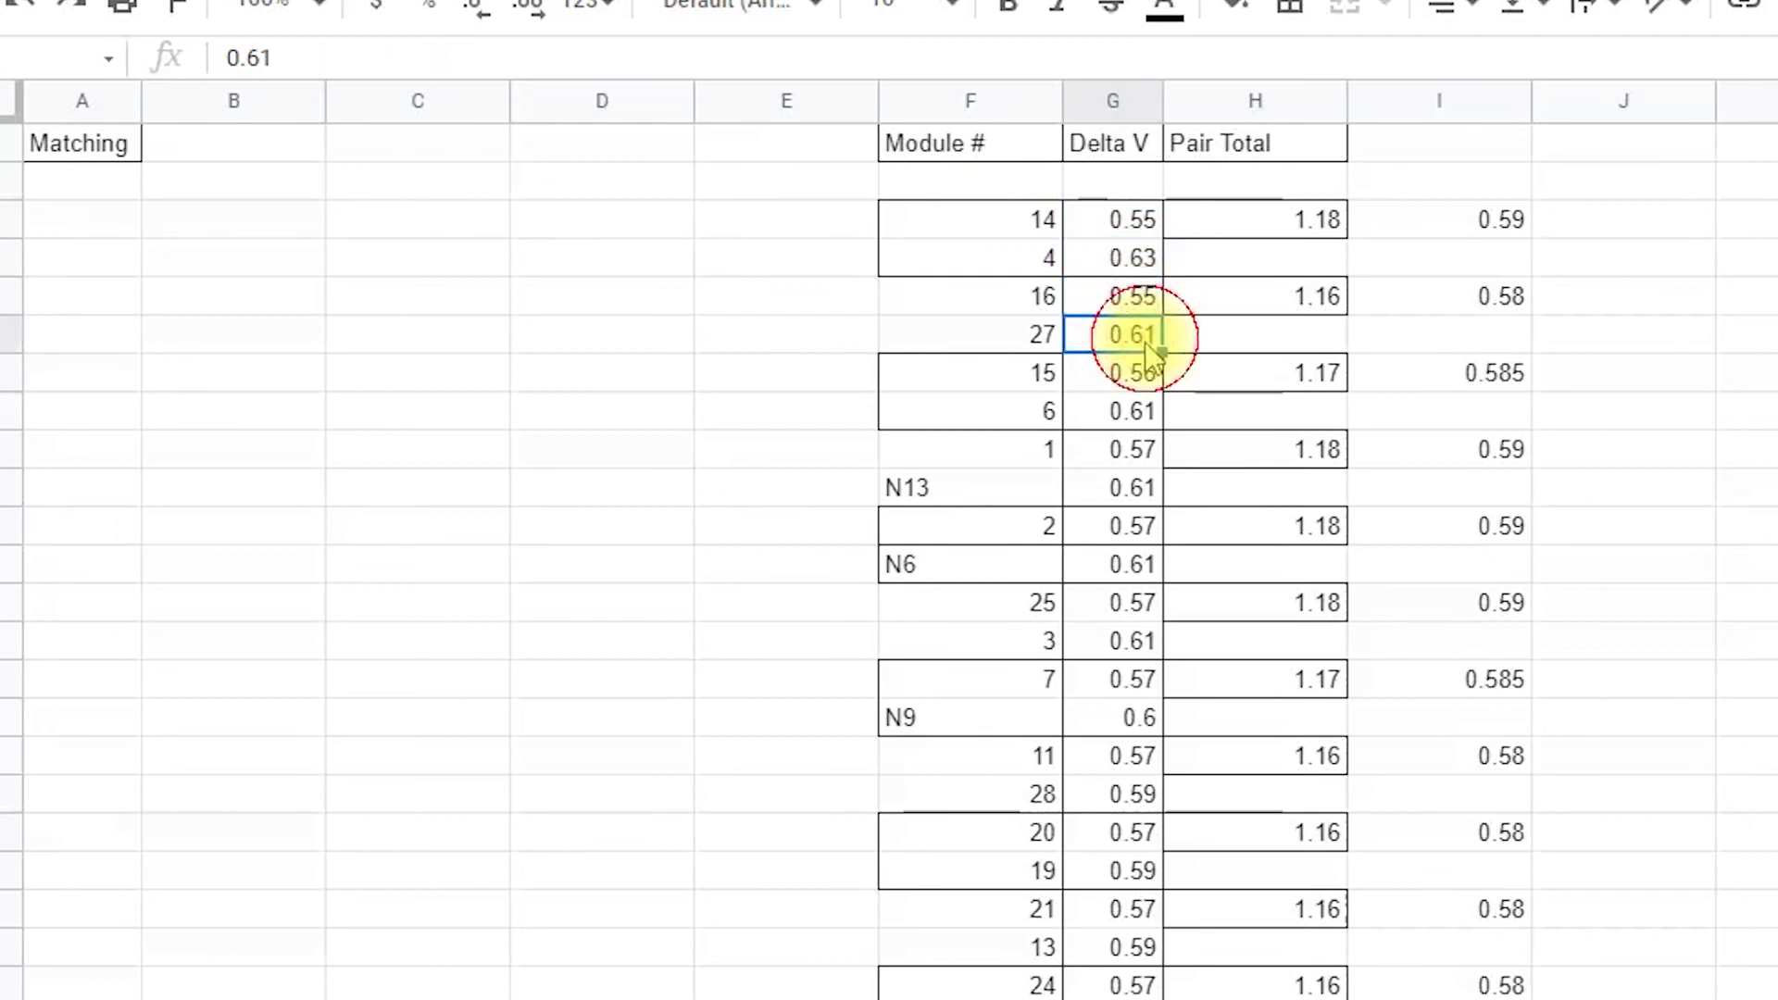
click(1141, 384)
click(1141, 419)
click(1142, 456)
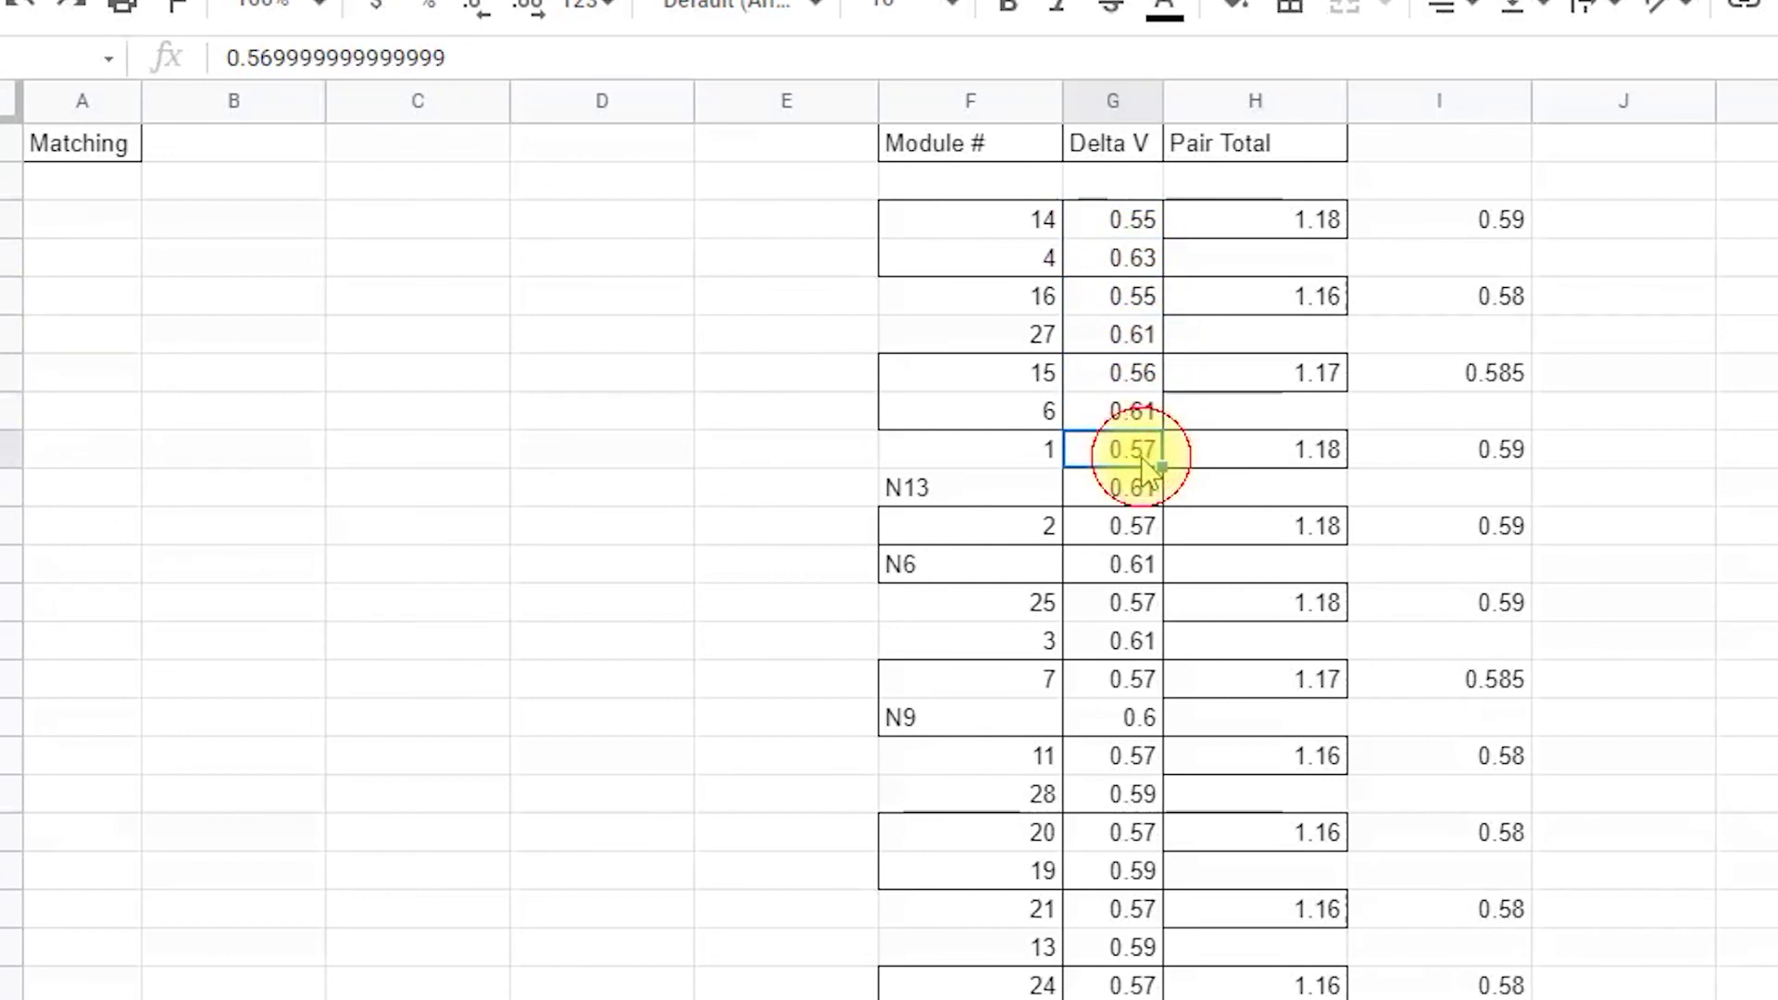
click(1141, 493)
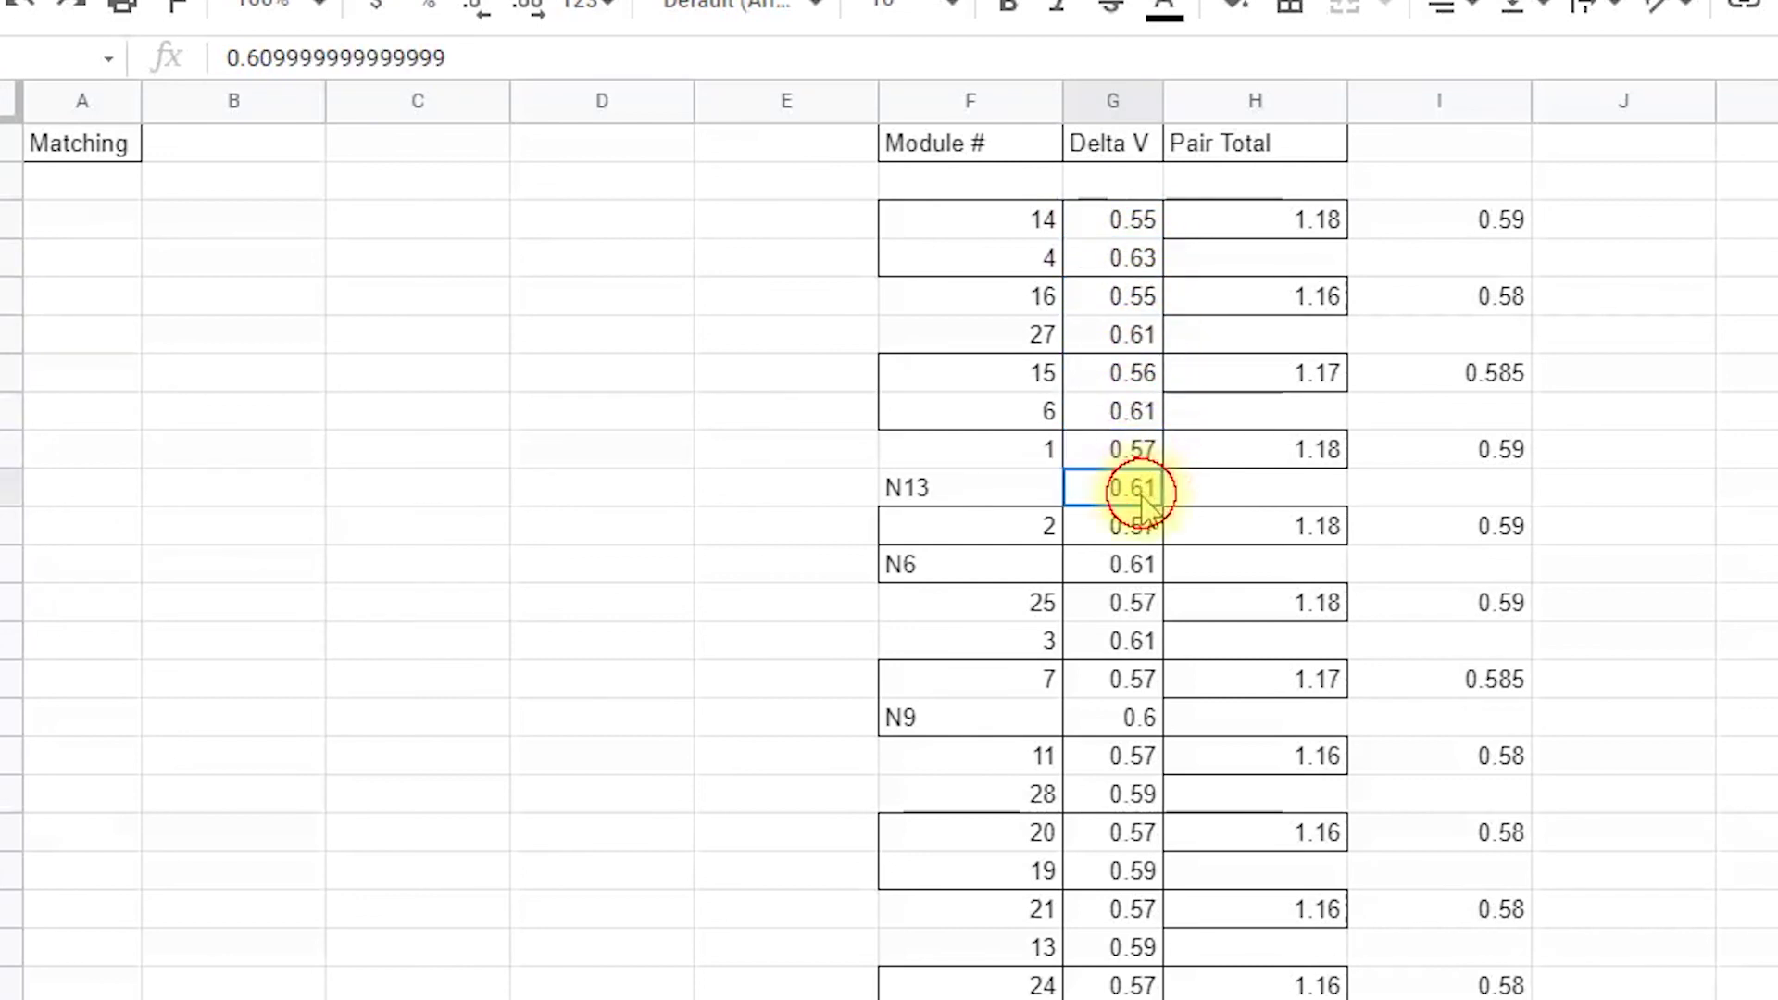
Recheck the Delta V values of modules 14 and 4 against the neighbouring pair totals
click(1145, 237)
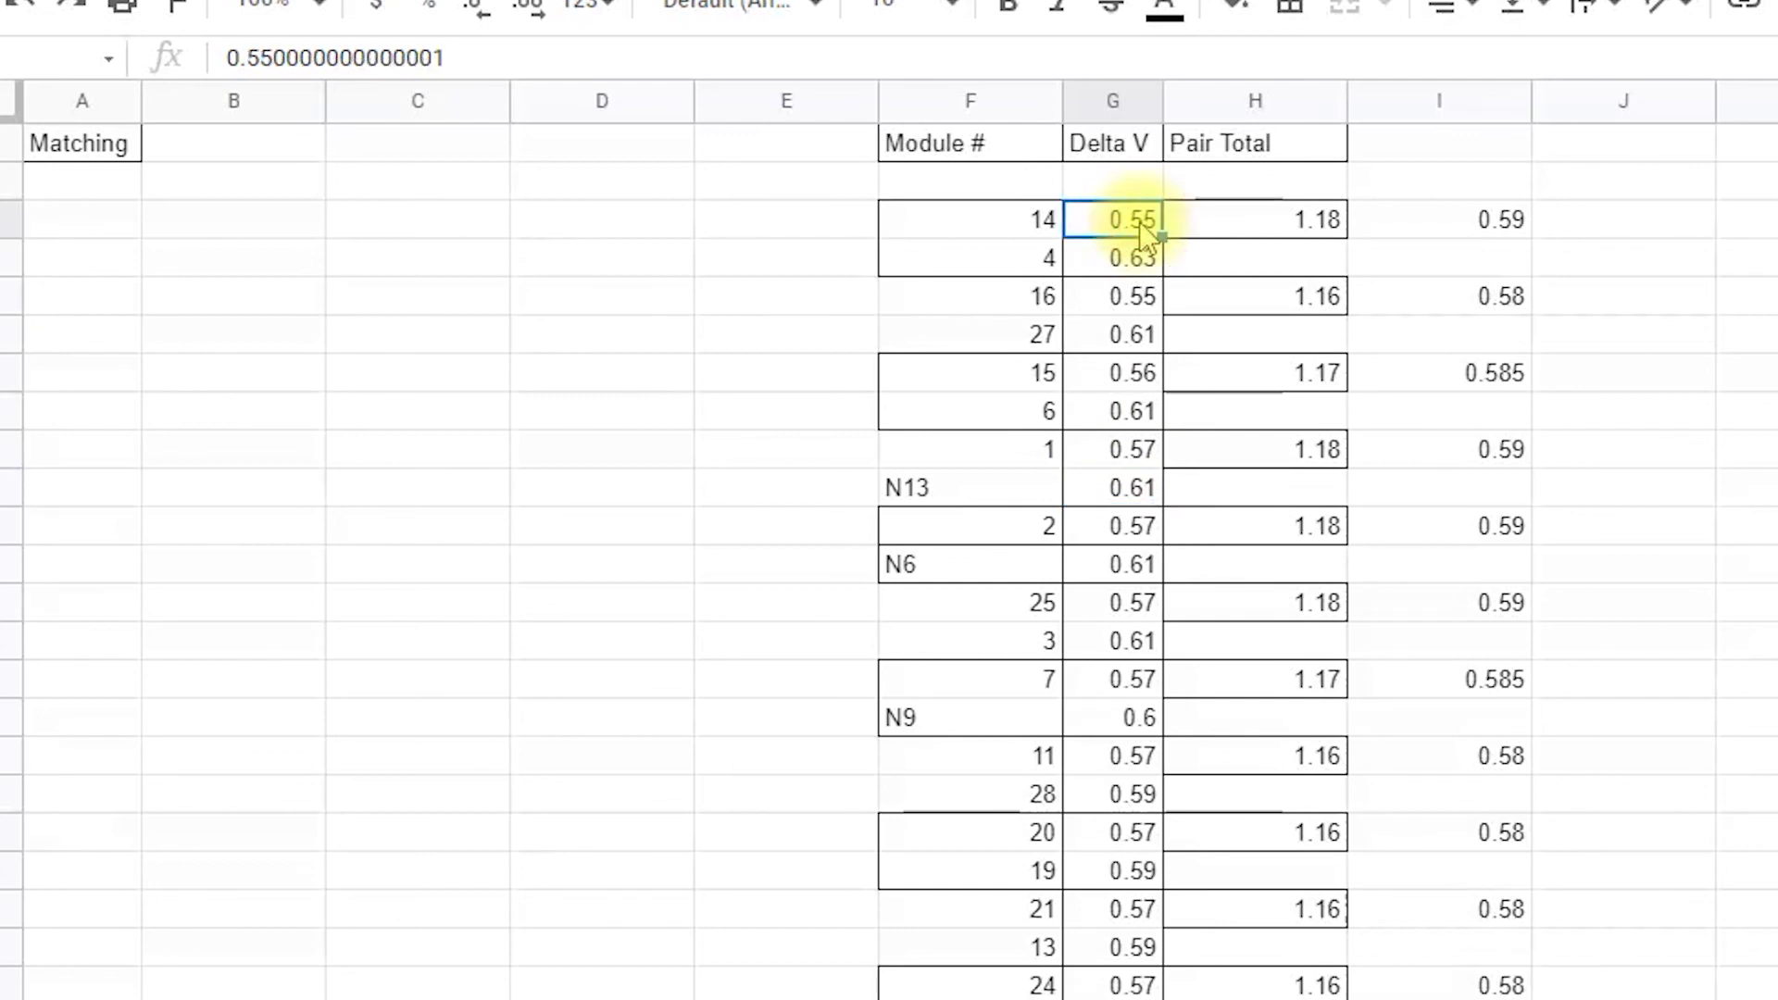
click(1117, 260)
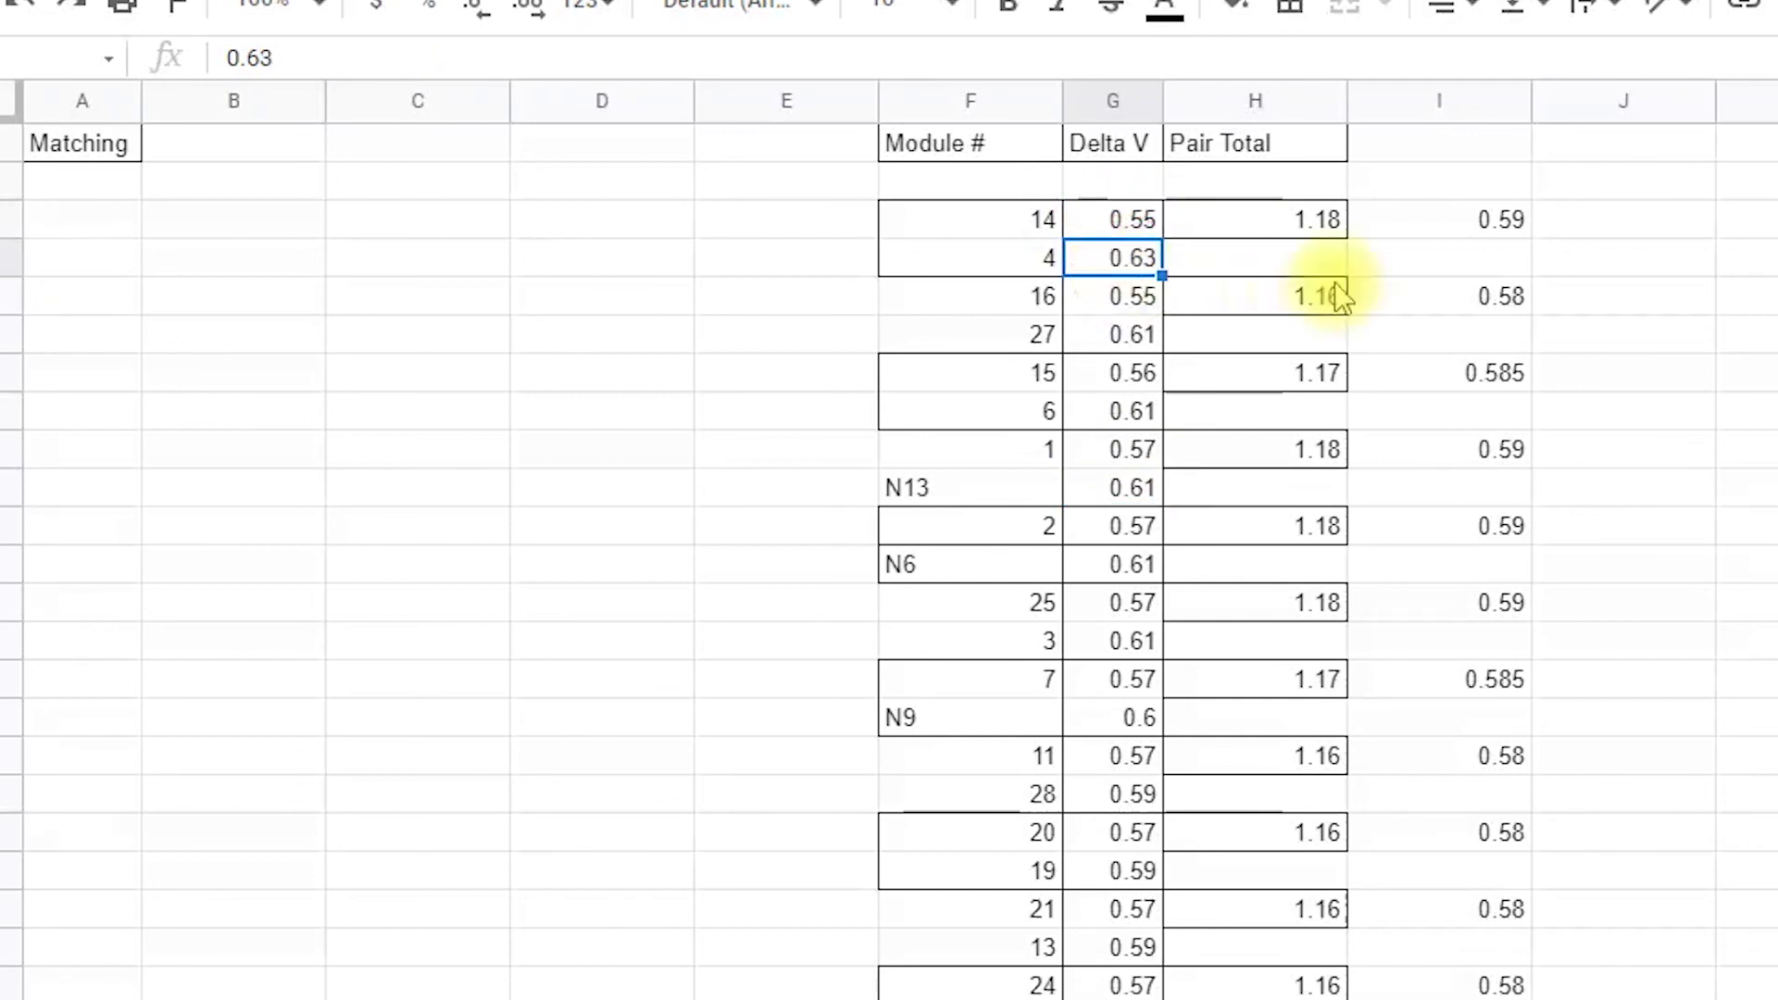
click(1118, 217)
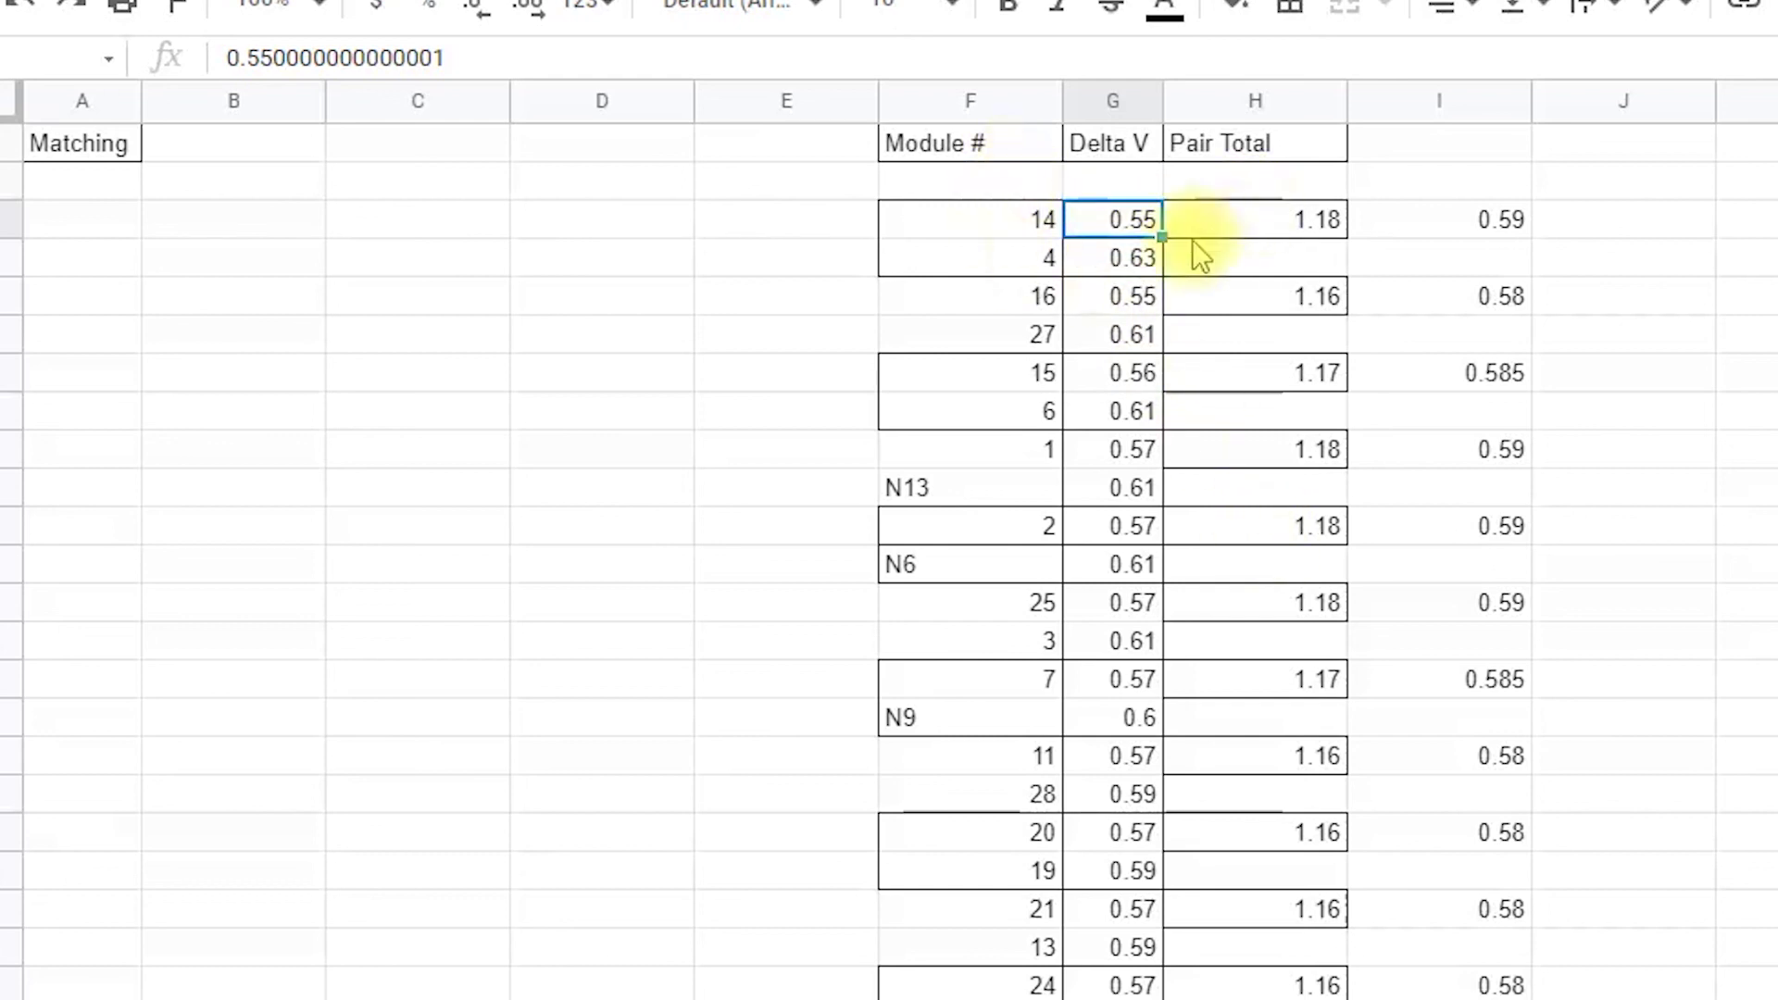